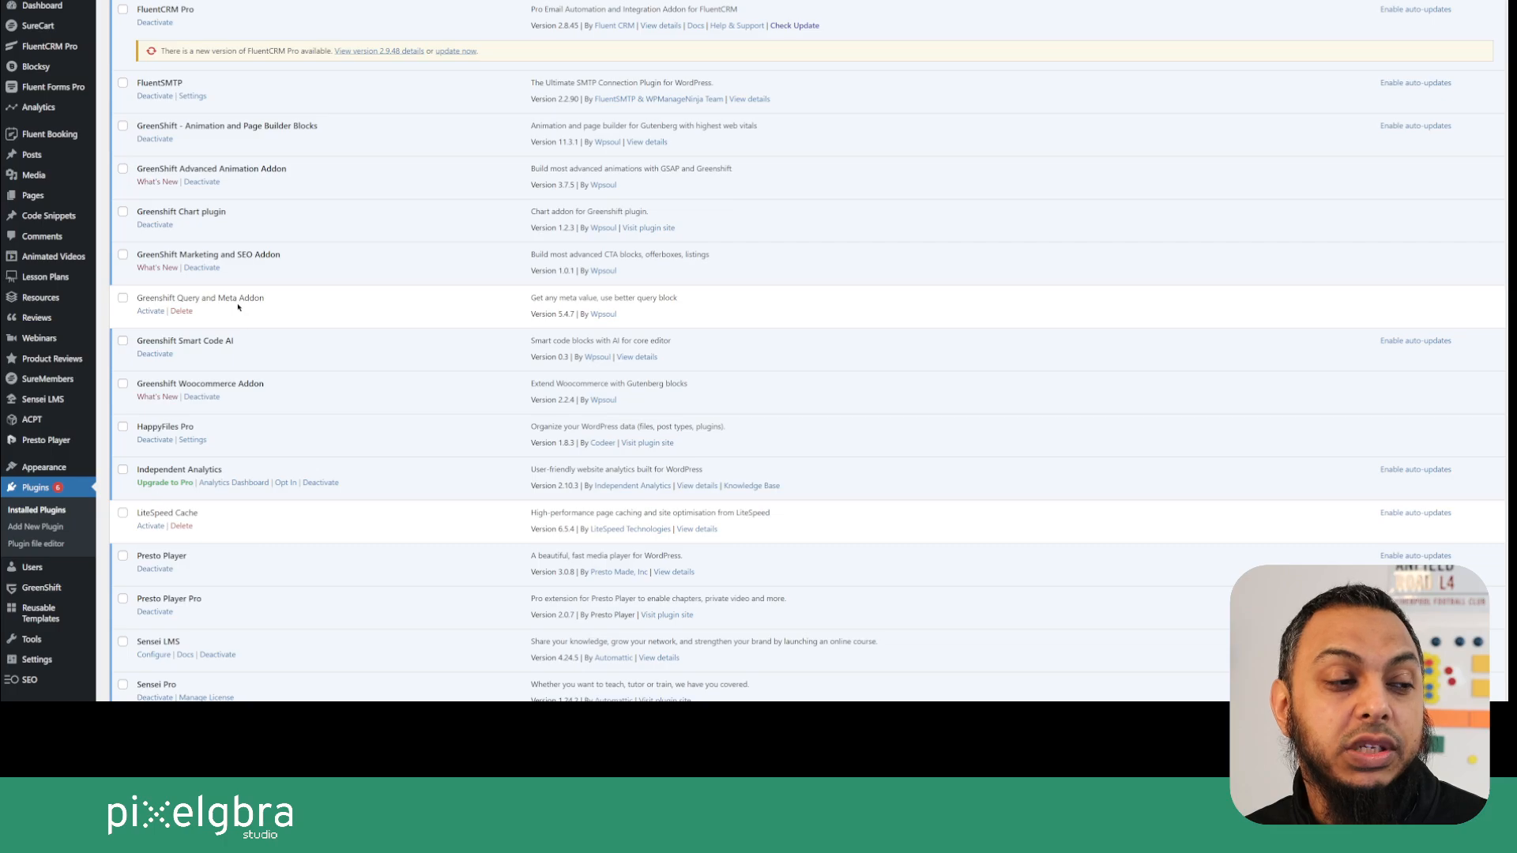
Activate the Greenshift Query and Meta Addon among the installed plugins.
{"action": "left_click", "coordinate": [150, 313]}
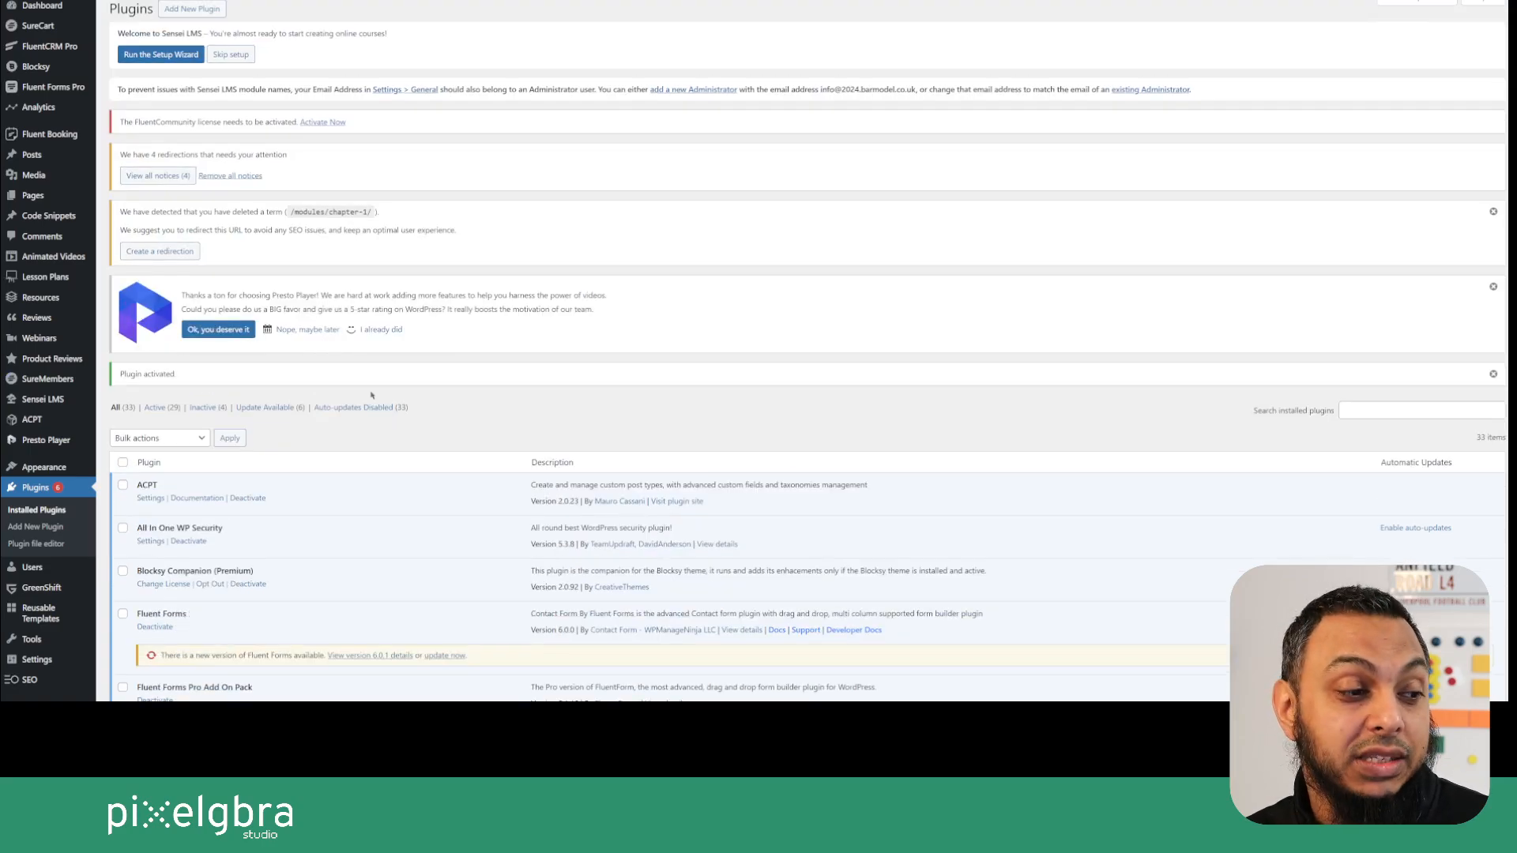
{"action": "scroll", "coordinate": [390, 440], "scroll_direction": "down", "scroll_amount": 10}
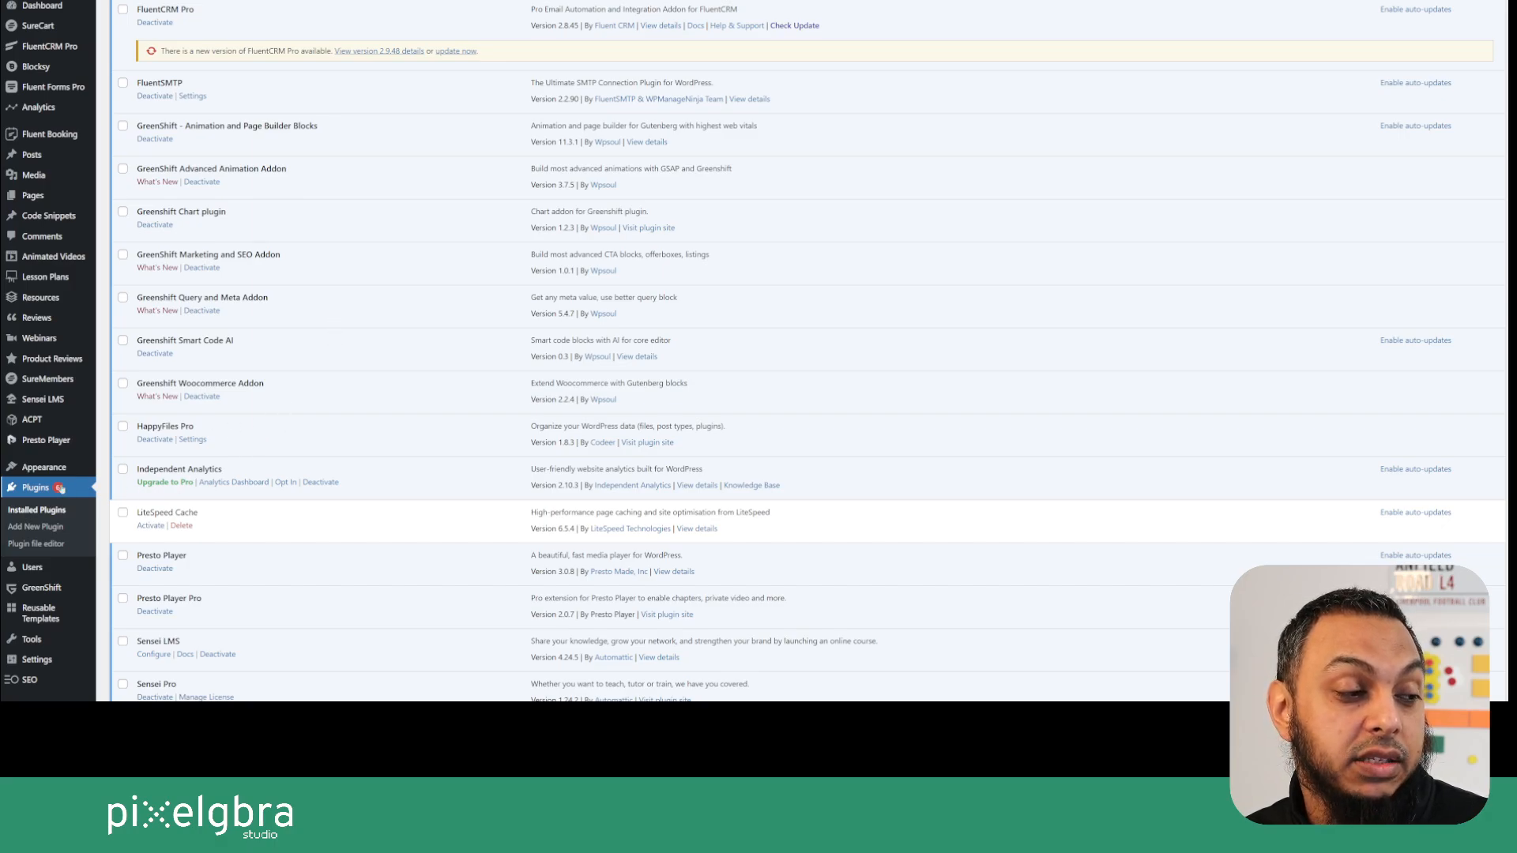
Run GreenShift's filter indexing for the lesson-plans post type.
{"action": "scroll", "coordinate": [62, 486], "scroll_direction": "down", "scroll_amount": 2}
{"action": "scroll", "coordinate": [62, 486], "scroll_direction": "down", "scroll_amount": 2}
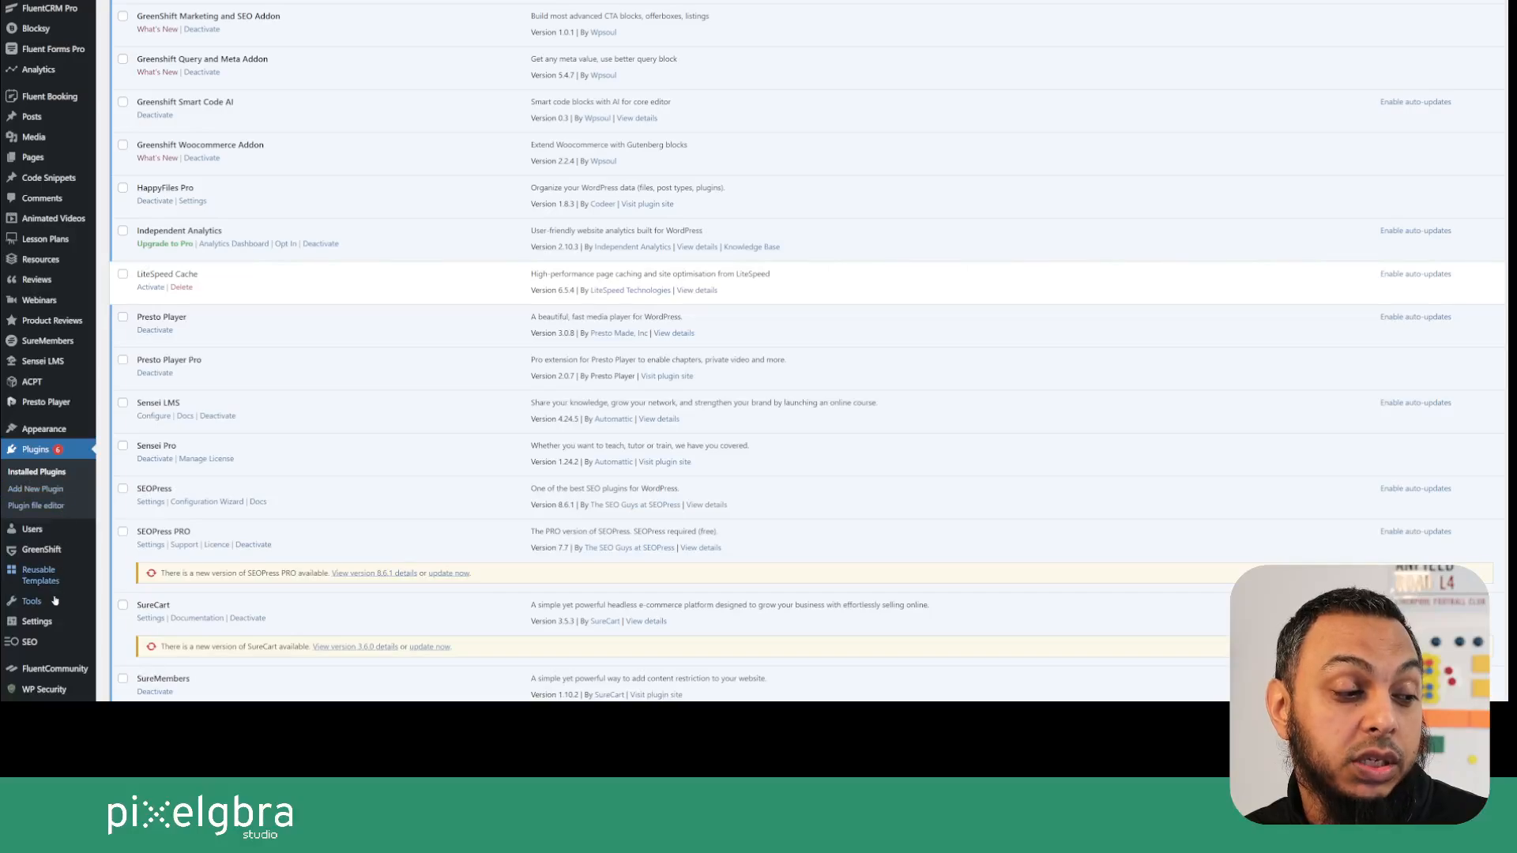
{"action": "mouse_move", "coordinate": [50, 556]}
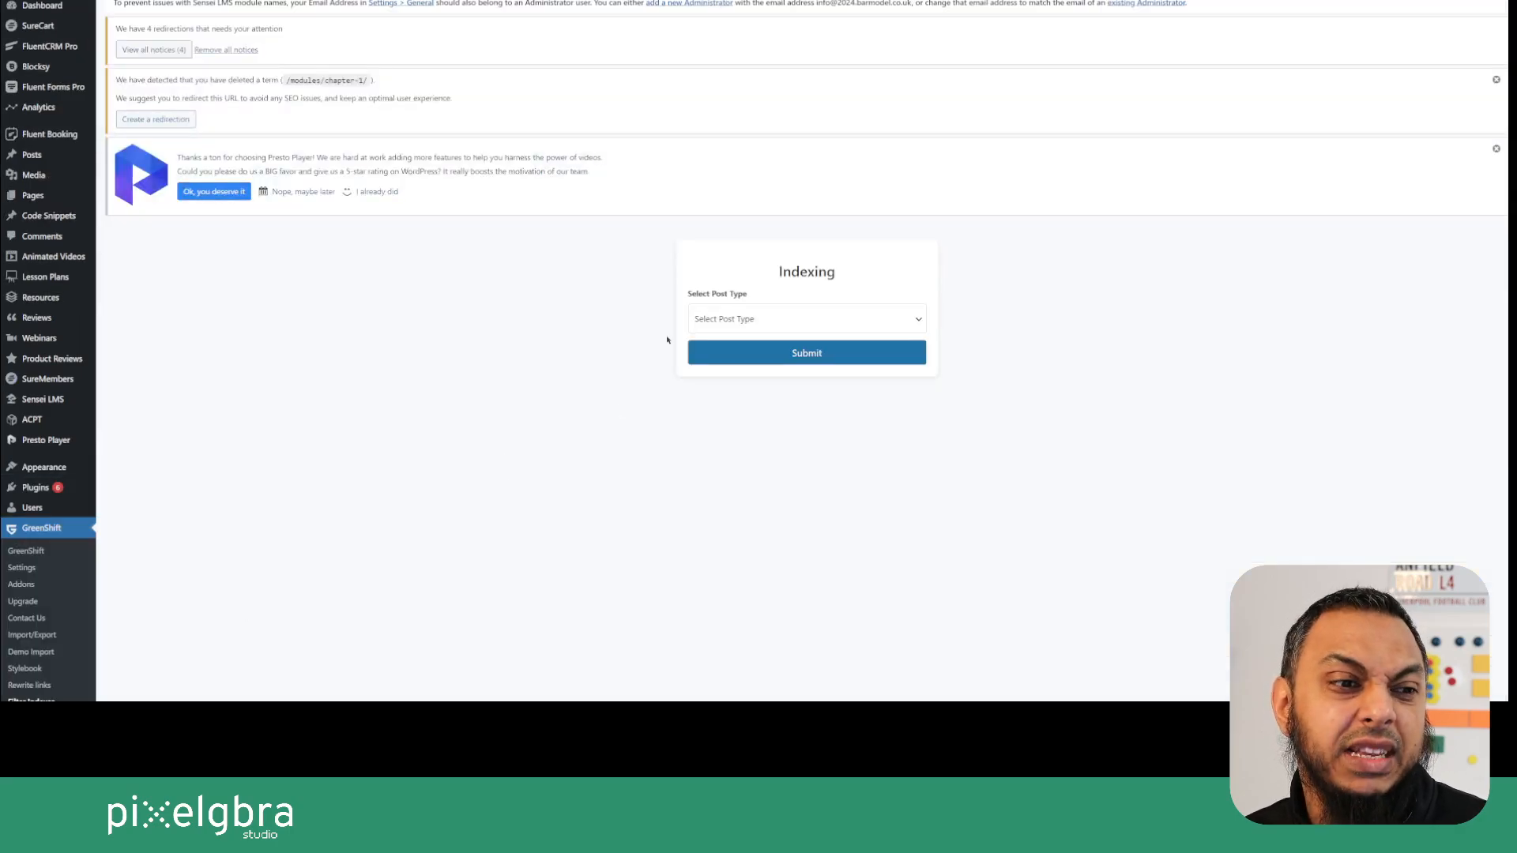
{"action": "left_click", "coordinate": [734, 320]}
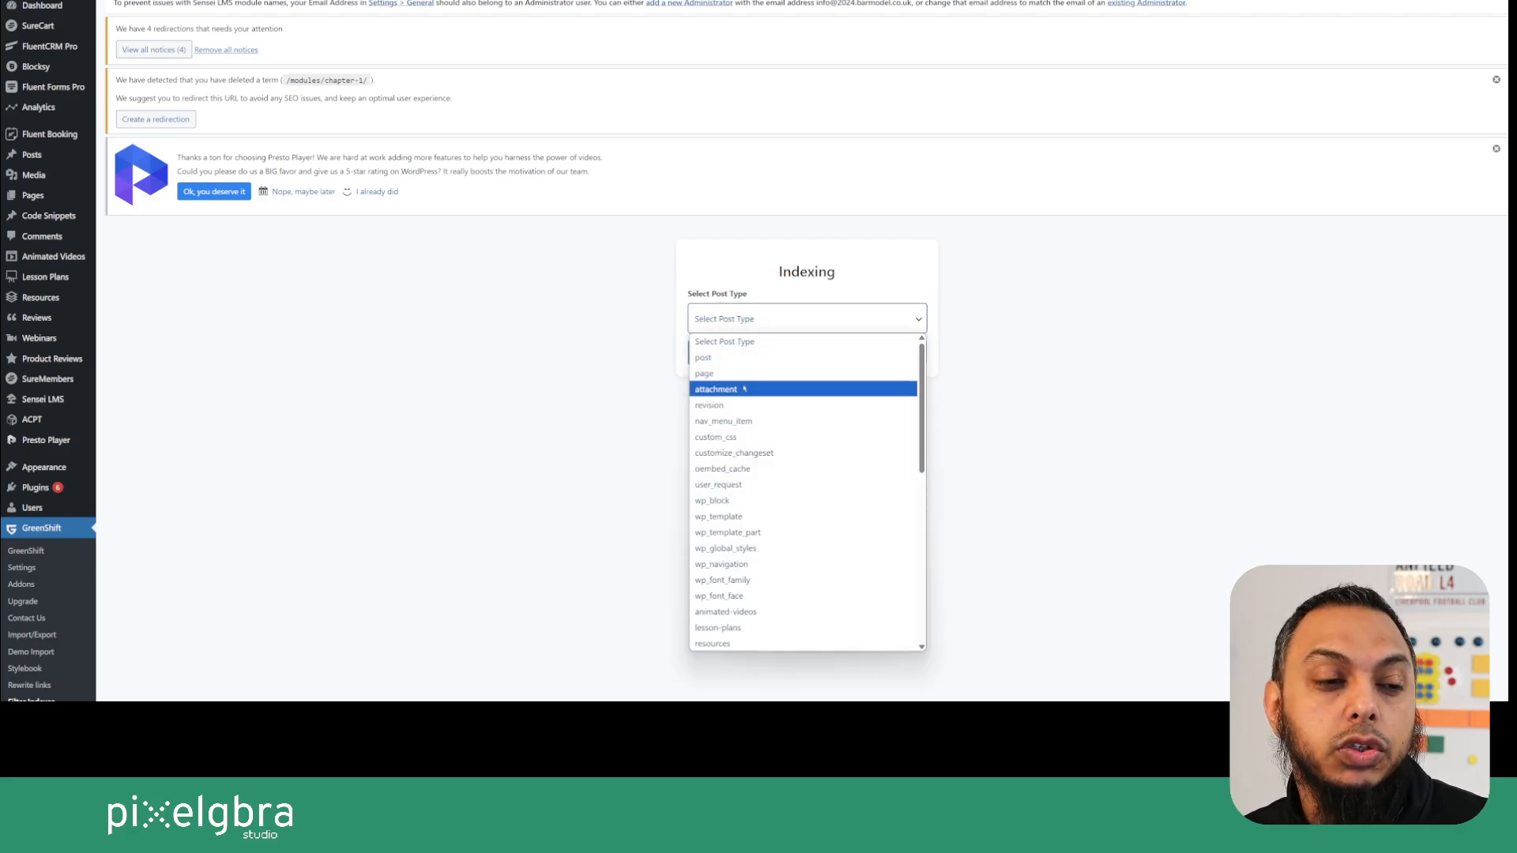
{"action": "scroll", "coordinate": [751, 444], "scroll_direction": "down", "scroll_amount": 1}
{"action": "scroll", "coordinate": [752, 443], "scroll_direction": "down", "scroll_amount": 2}
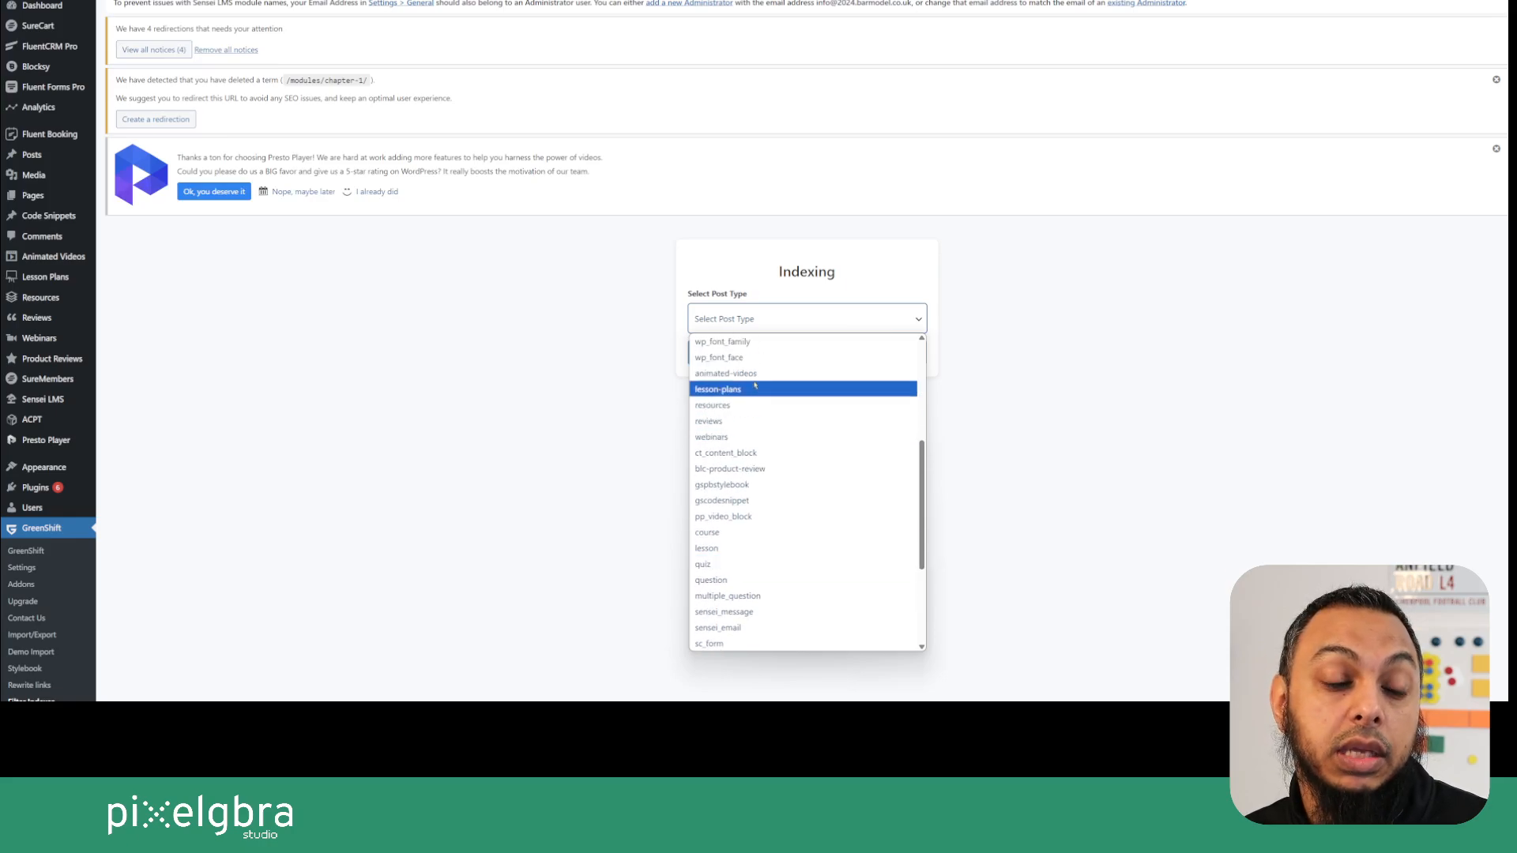
{"action": "left_click", "coordinate": [753, 390]}
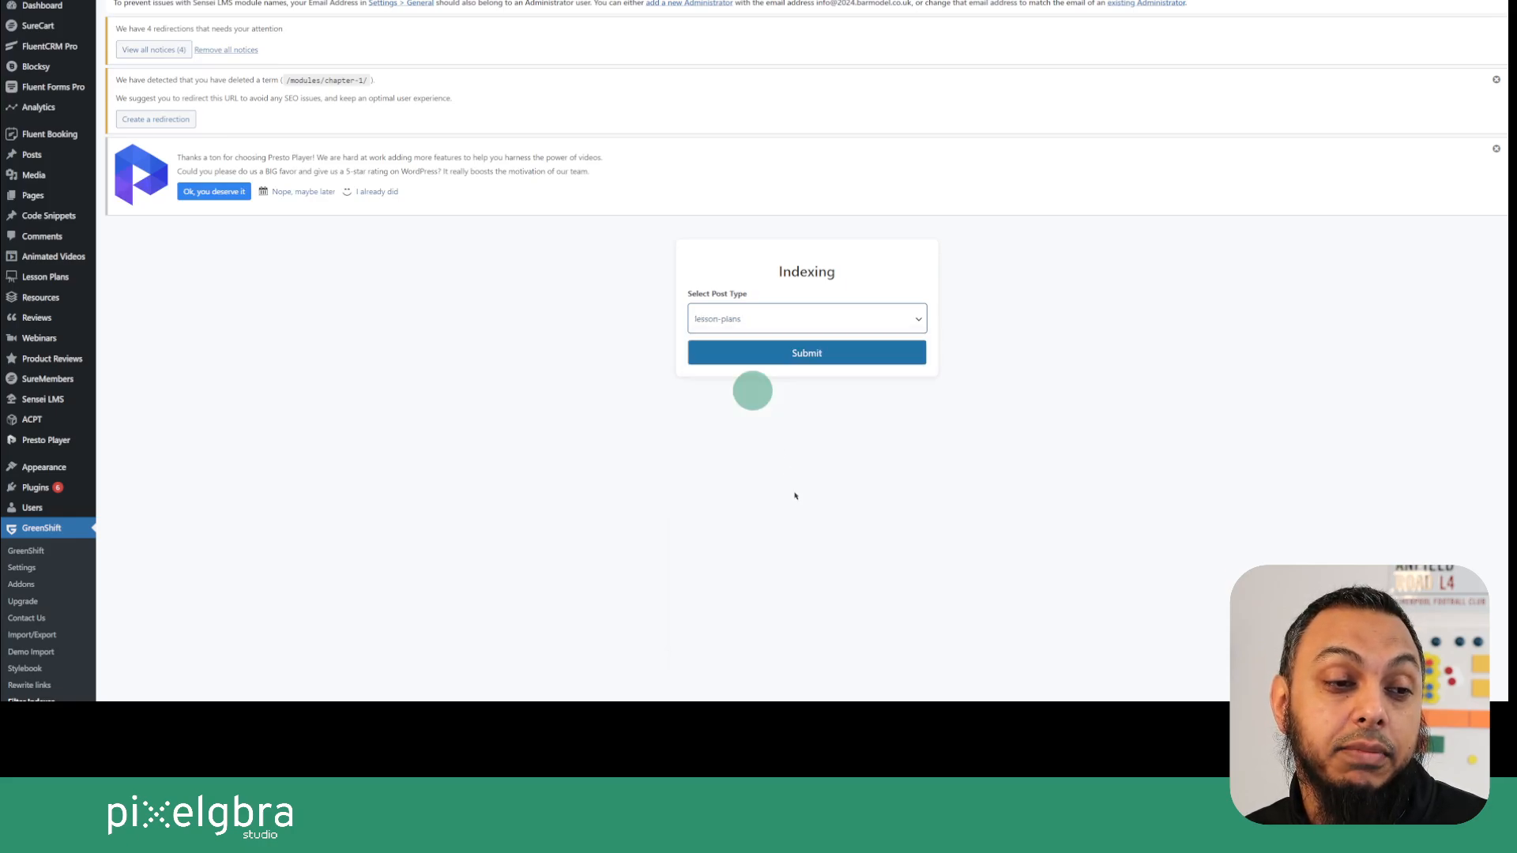
{"action": "left_click", "coordinate": [812, 355]}
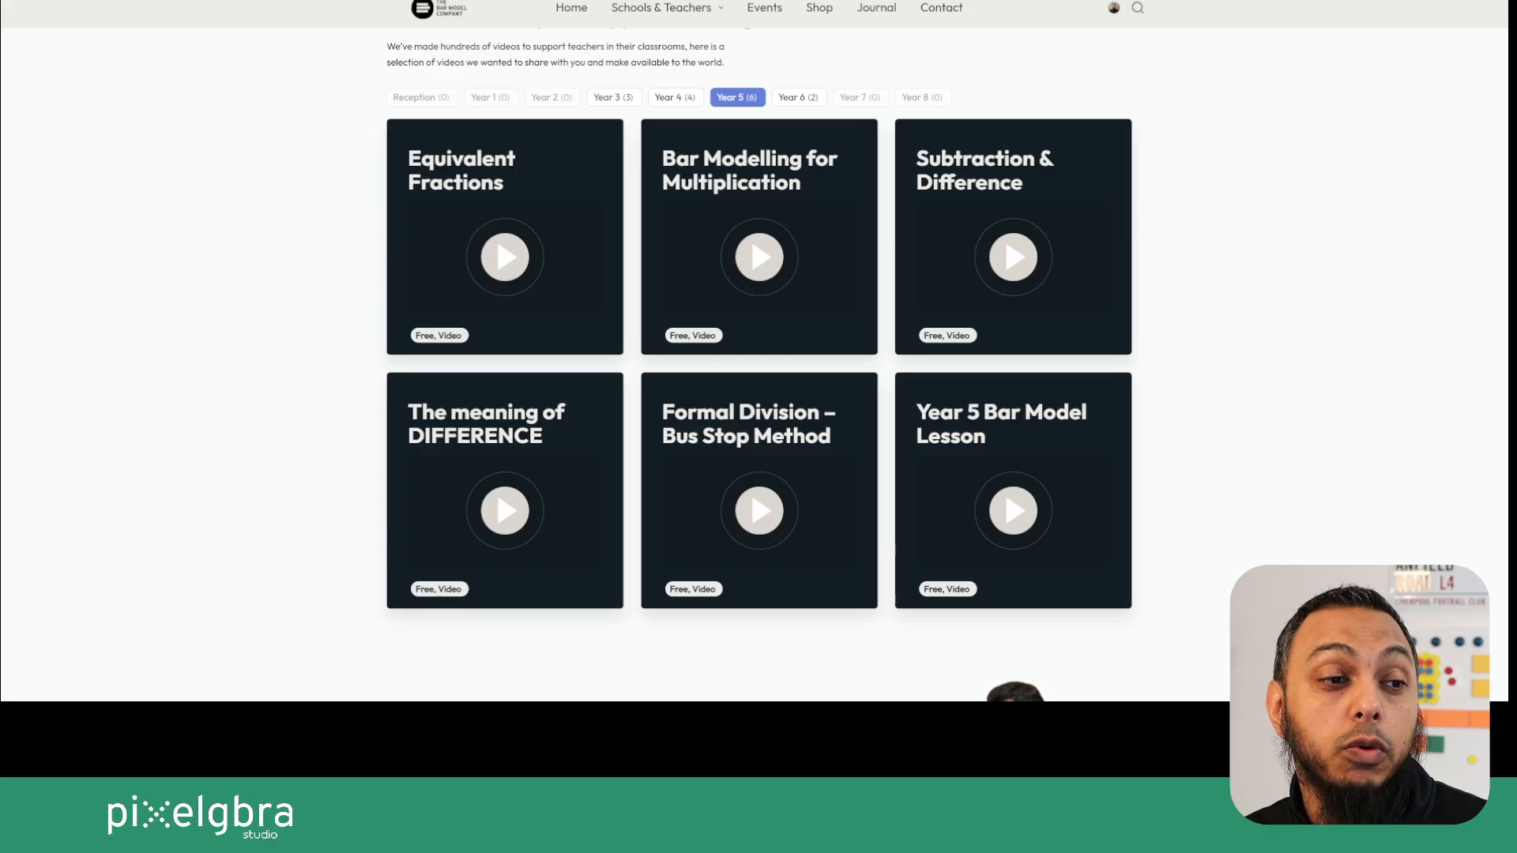
Try the year-group filters from Reception to Year 5 on the maths video clips of the live page.
{"action": "scroll", "coordinate": [759, 356], "scroll_direction": "up", "scroll_amount": 2}
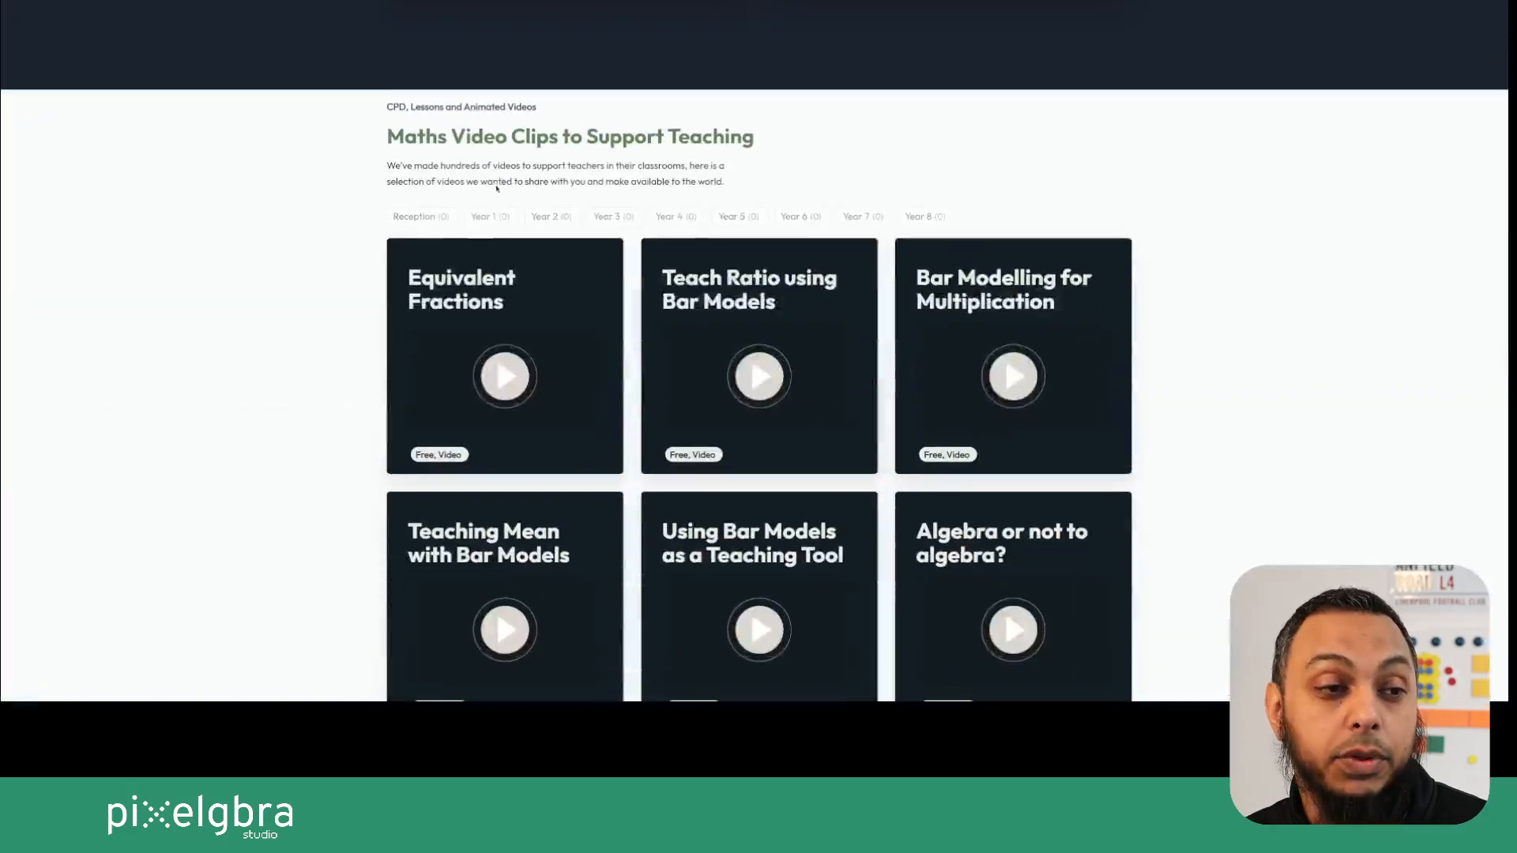
{"action": "left_click", "coordinate": [418, 216]}
{"action": "left_click", "coordinate": [489, 216]}
{"action": "left_click", "coordinate": [576, 222]}
{"action": "left_click", "coordinate": [624, 218]}
{"action": "left_click", "coordinate": [678, 217]}
{"action": "left_click", "coordinate": [737, 217]}
Filter the free lesson plans on the live page by Year 6 and look through the matching cards.
{"action": "scroll", "coordinate": [869, 215], "scroll_direction": "up", "scroll_amount": 15}
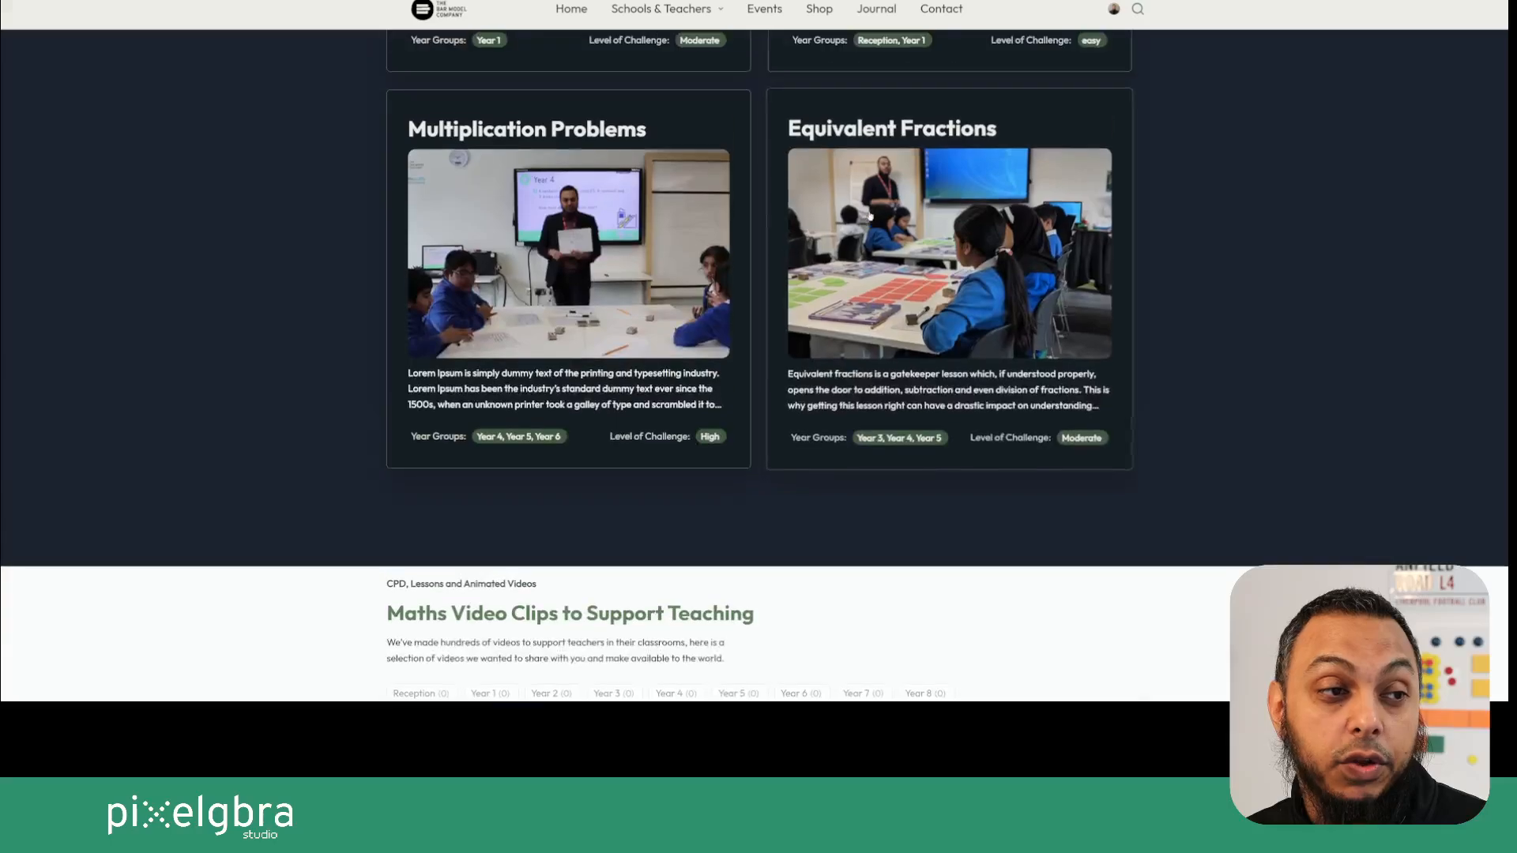
{"action": "scroll", "coordinate": [869, 215], "scroll_direction": "up", "scroll_amount": 1}
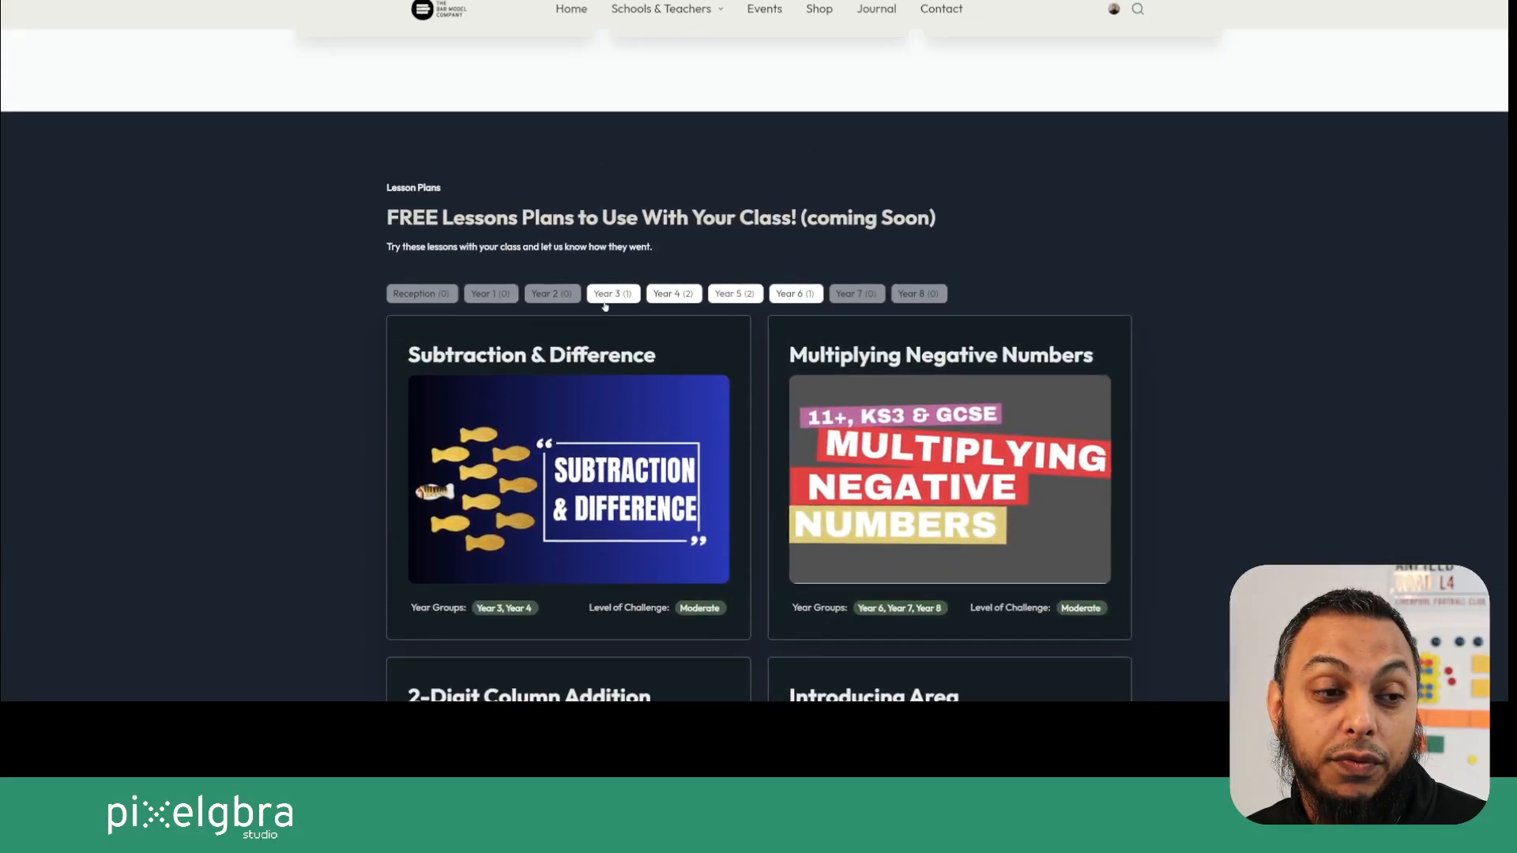
{"action": "left_click", "coordinate": [798, 296]}
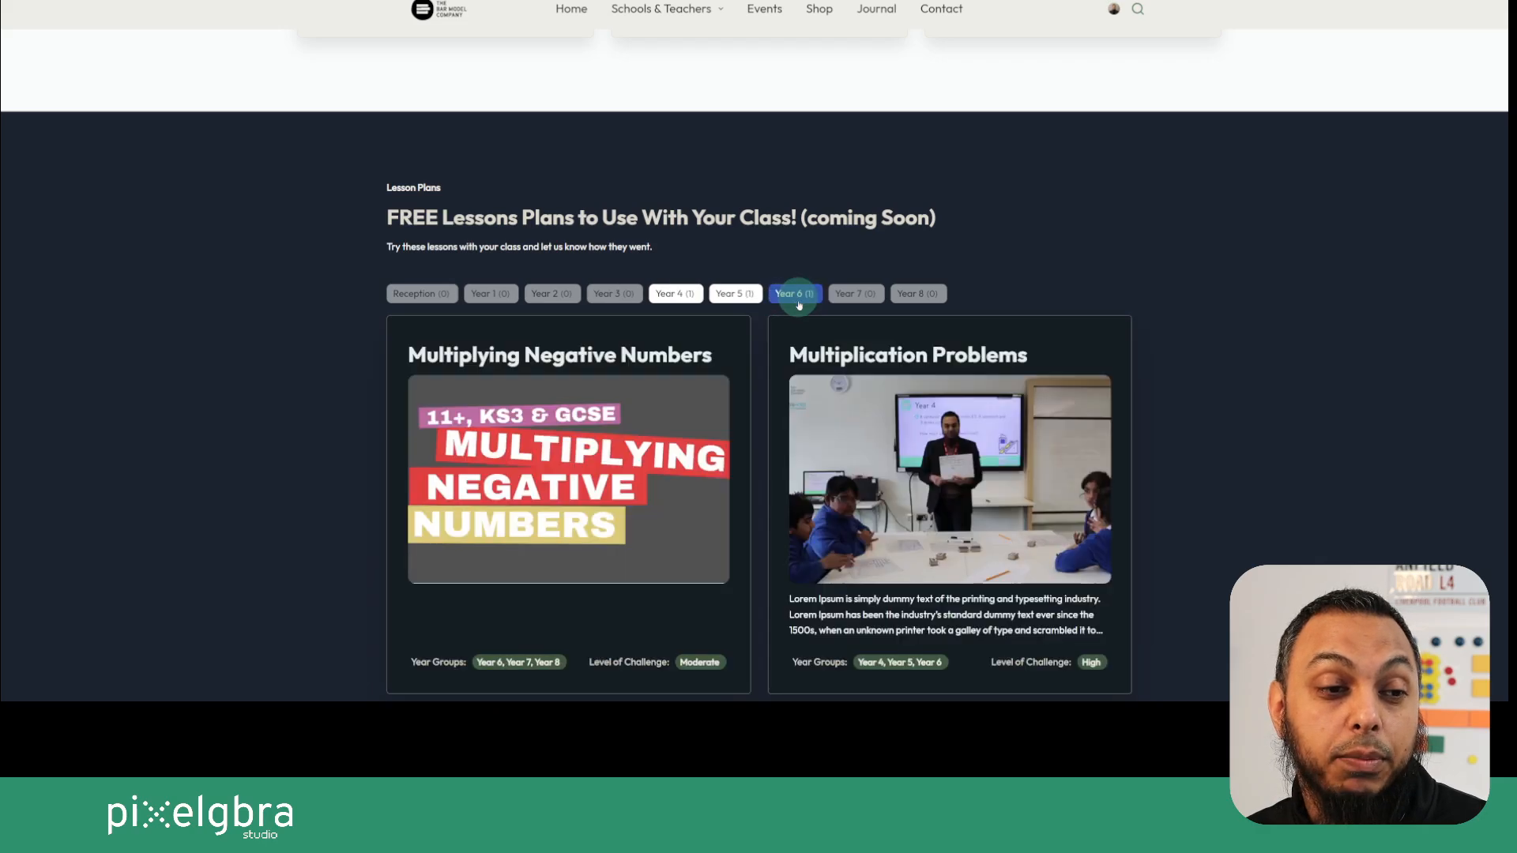
{"action": "scroll", "coordinate": [852, 338], "scroll_direction": "down", "scroll_amount": 8}
{"action": "scroll", "coordinate": [853, 339], "scroll_direction": "up", "scroll_amount": 7}
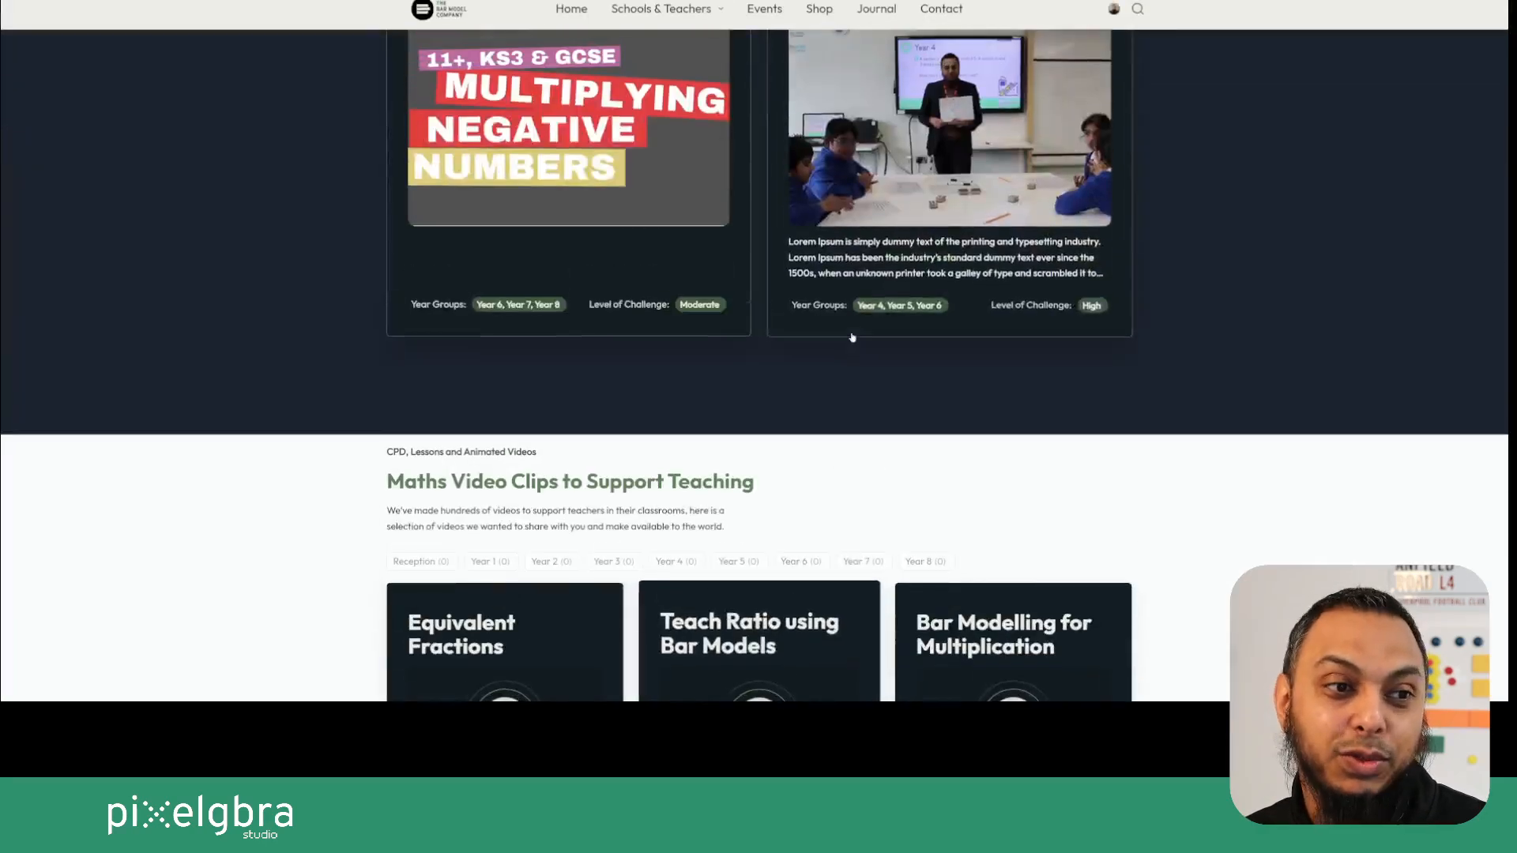
Retest the Maths Video Clips filters one after another, from Reception through Year 6.
{"action": "scroll", "coordinate": [853, 338], "scroll_direction": "down", "scroll_amount": 9}
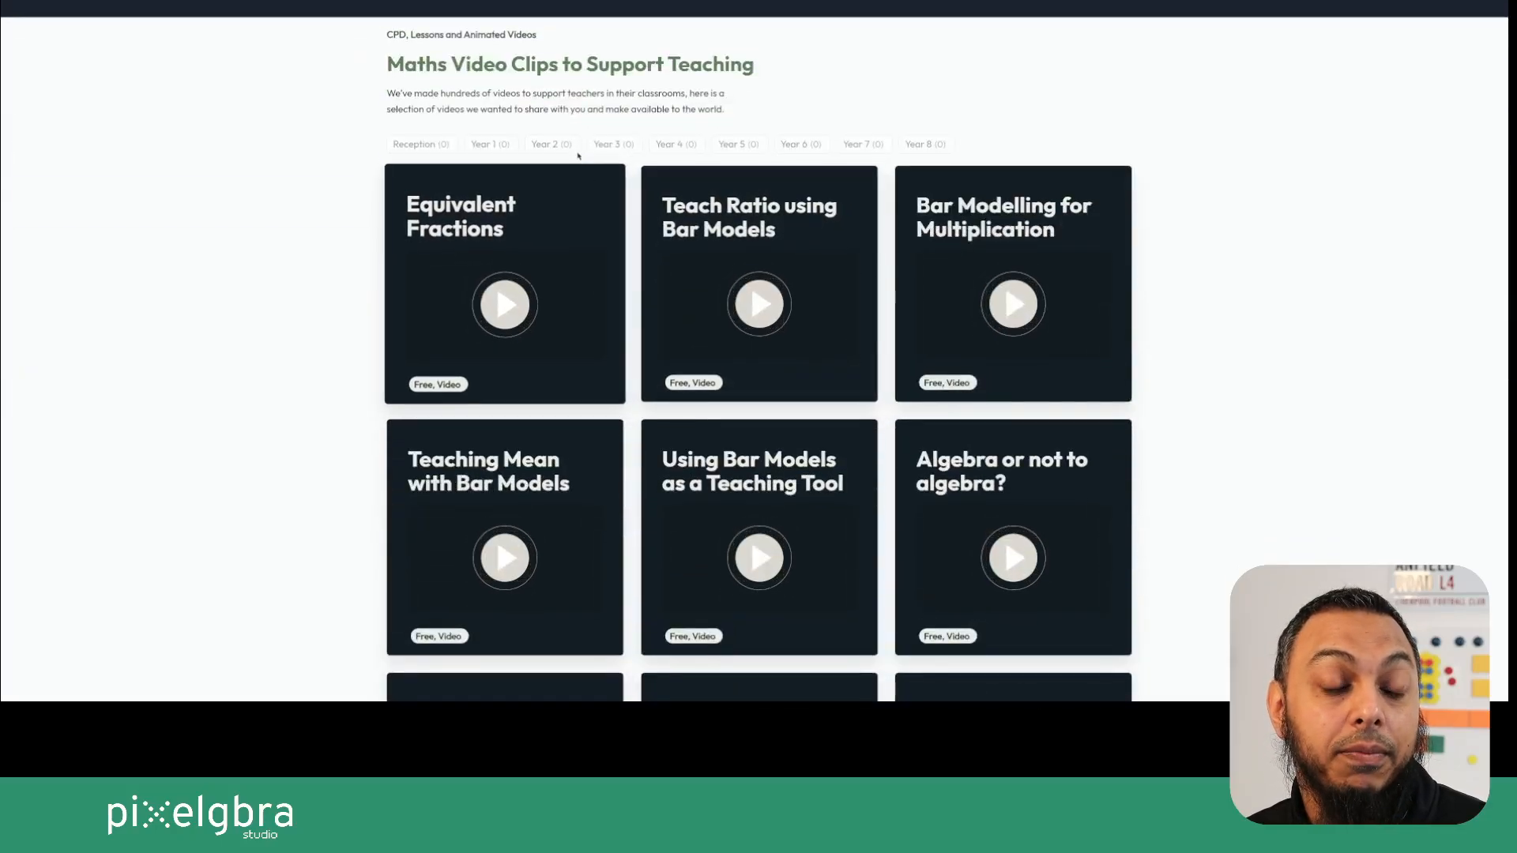
{"action": "left_click", "coordinate": [425, 146]}
{"action": "left_click", "coordinate": [491, 146]}
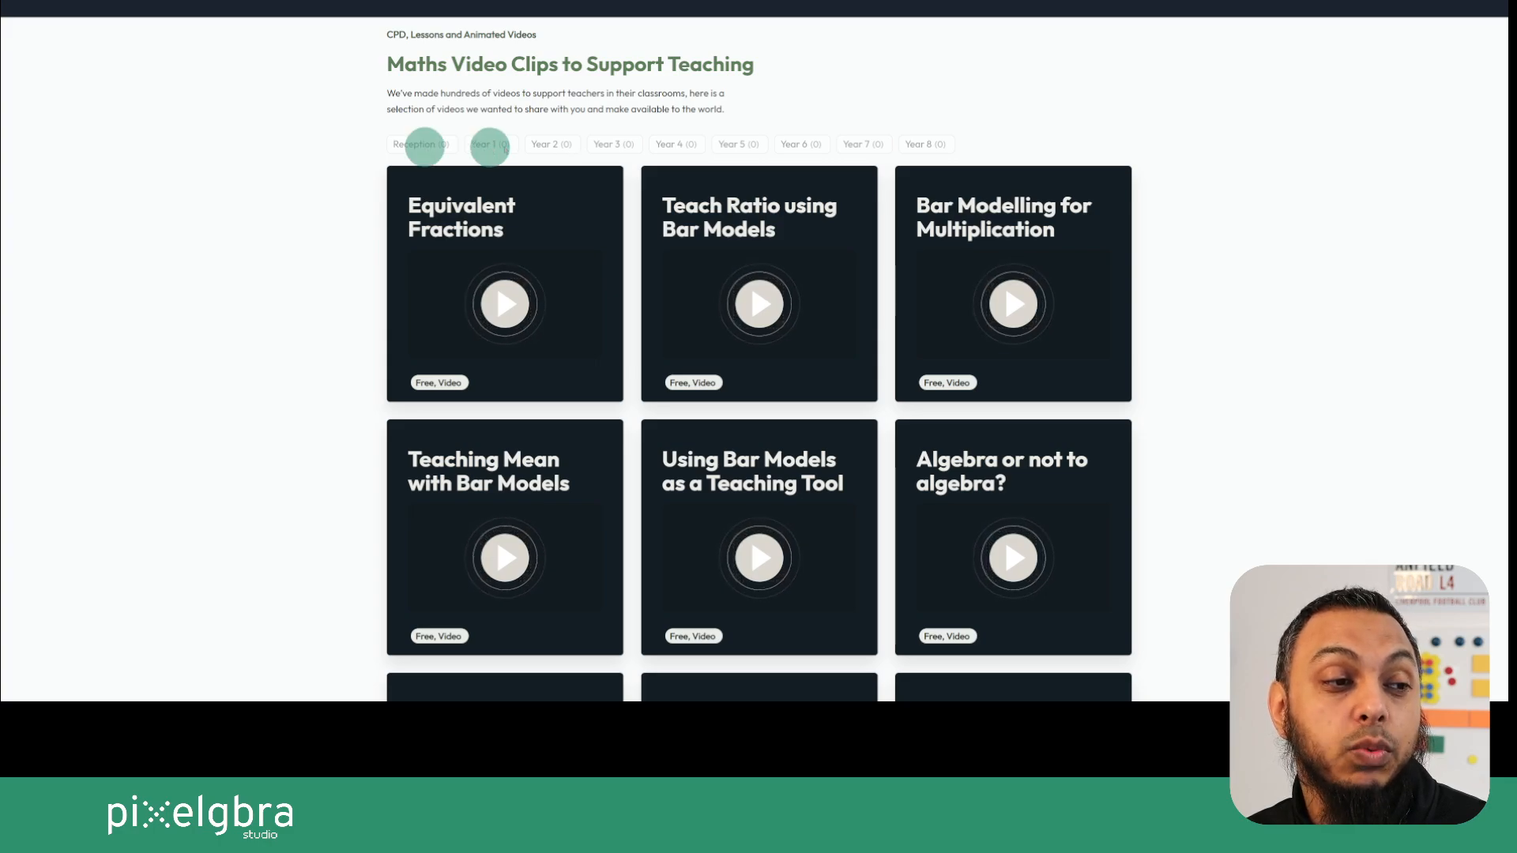
{"action": "left_click", "coordinate": [564, 145]}
{"action": "left_click", "coordinate": [617, 146]}
{"action": "left_click", "coordinate": [681, 145]}
{"action": "left_click", "coordinate": [734, 144]}
{"action": "left_click", "coordinate": [785, 141]}
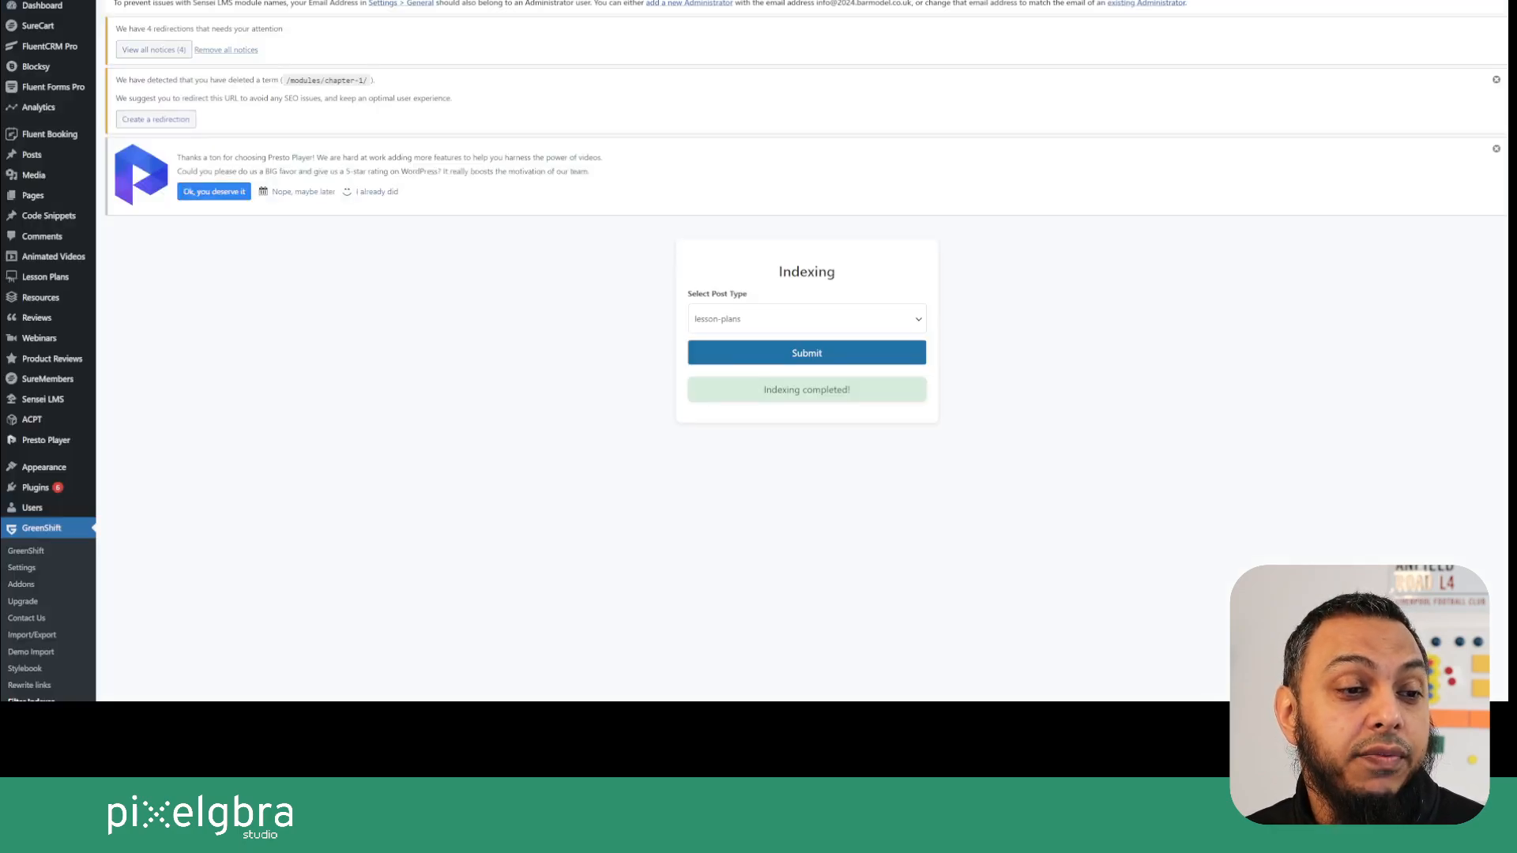
Check the indexing status for lesson-plans and return to the reloaded Lesson Plans filters on the live page.
{"action": "left_click_drag", "start_coordinate": [757, 390], "coordinate": [875, 391]}
{"action": "left_click", "coordinate": [914, 404]}
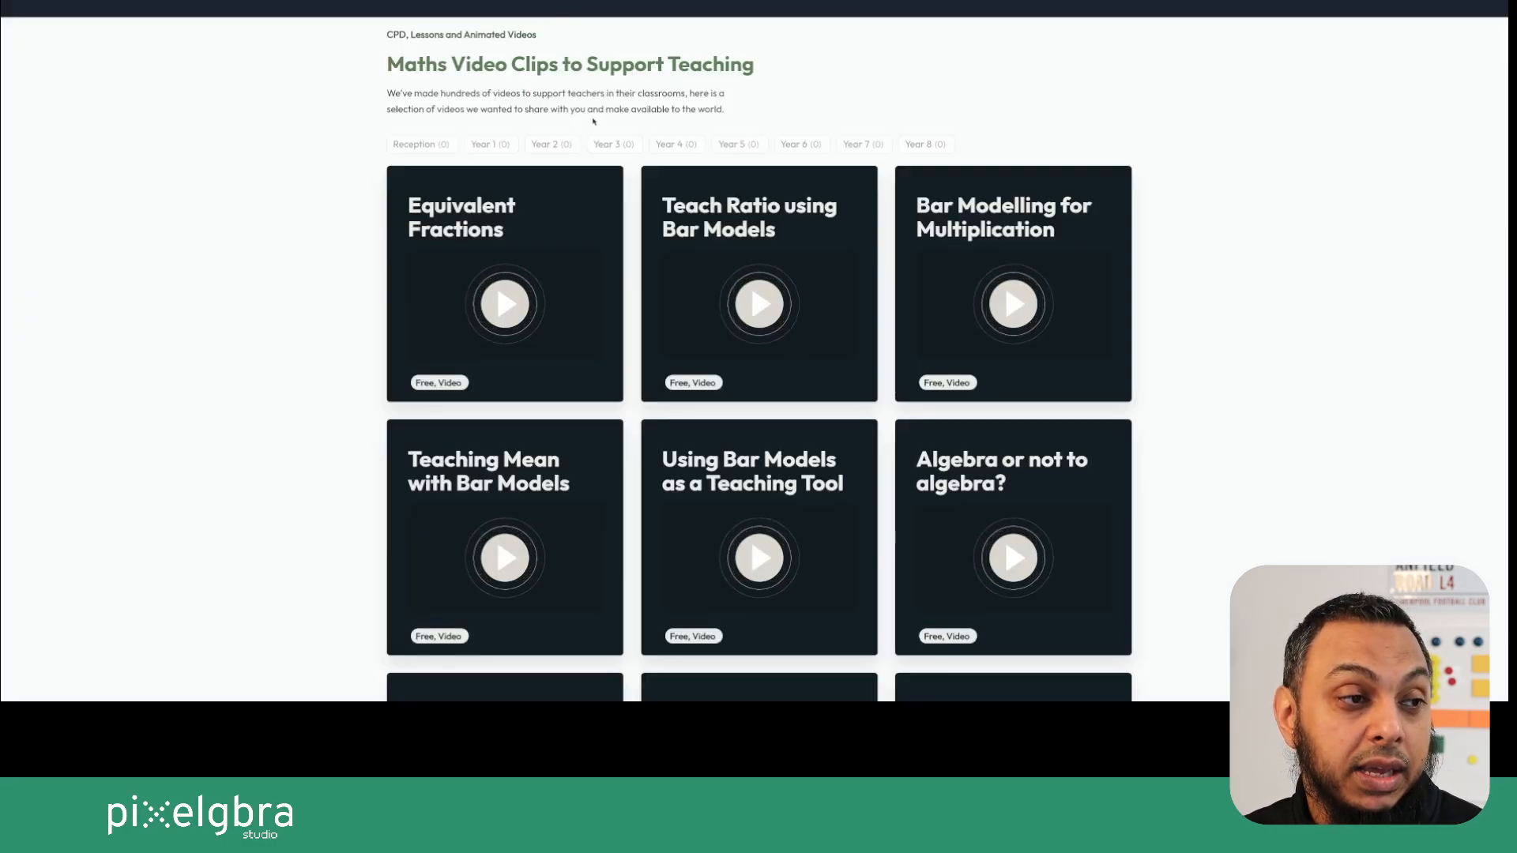
{"action": "scroll", "coordinate": [594, 121], "scroll_direction": "up", "scroll_amount": 10}
{"action": "scroll", "coordinate": [594, 120], "scroll_direction": "up", "scroll_amount": 3}
{"action": "scroll", "coordinate": [593, 121], "scroll_direction": "down", "scroll_amount": 2}
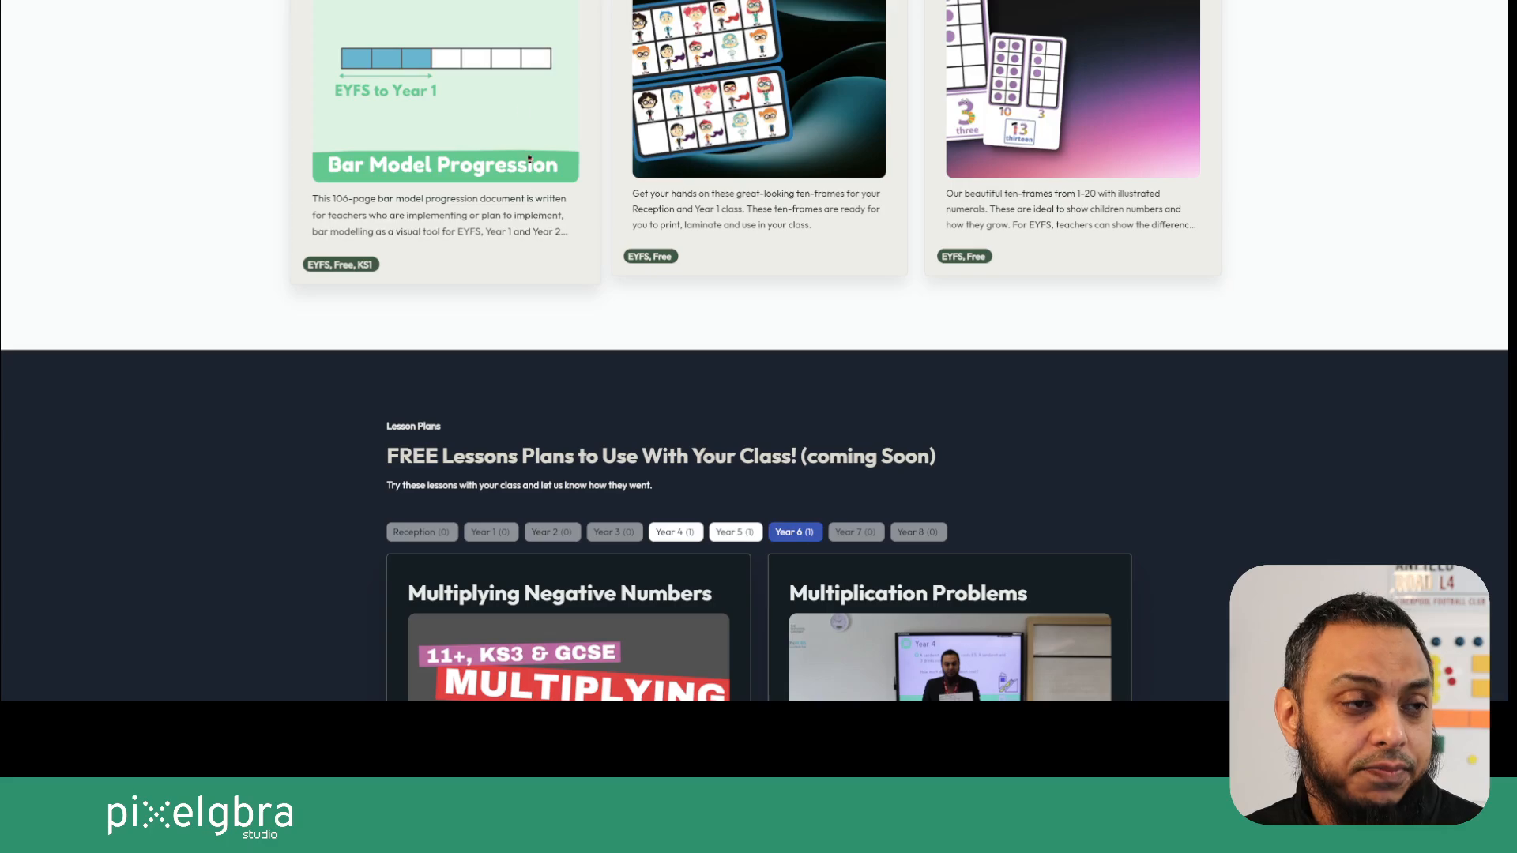
{"action": "scroll", "coordinate": [515, 214], "scroll_direction": "down", "scroll_amount": 3}
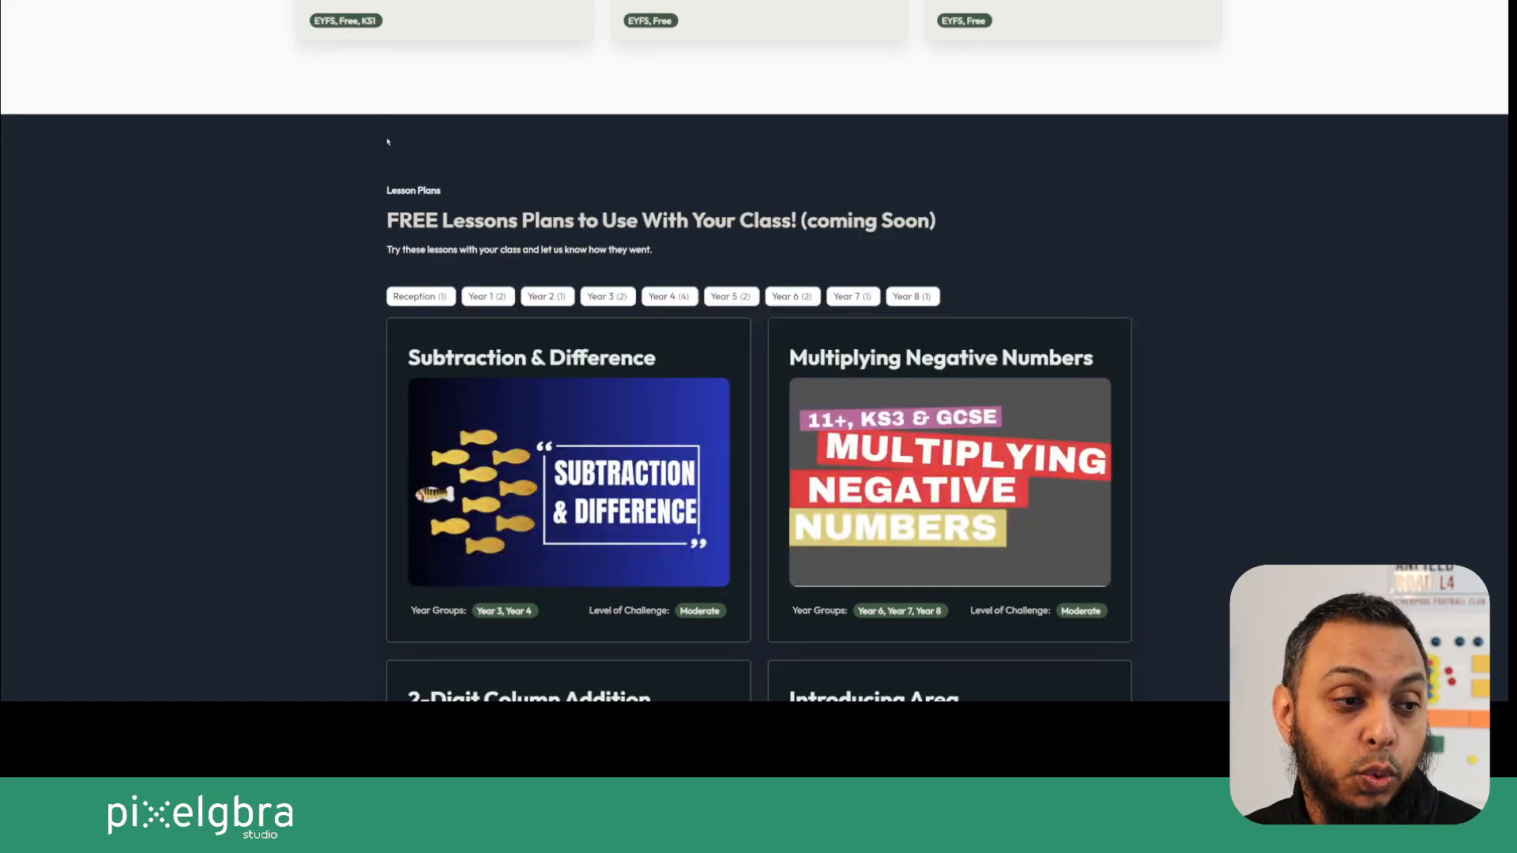
Test the lesson plan filters with Reception alone, Year 1 alone and both combined, and clear both selections.
{"action": "left_click", "coordinate": [421, 303]}
{"action": "scroll", "coordinate": [569, 305], "scroll_direction": "down", "scroll_amount": 1}
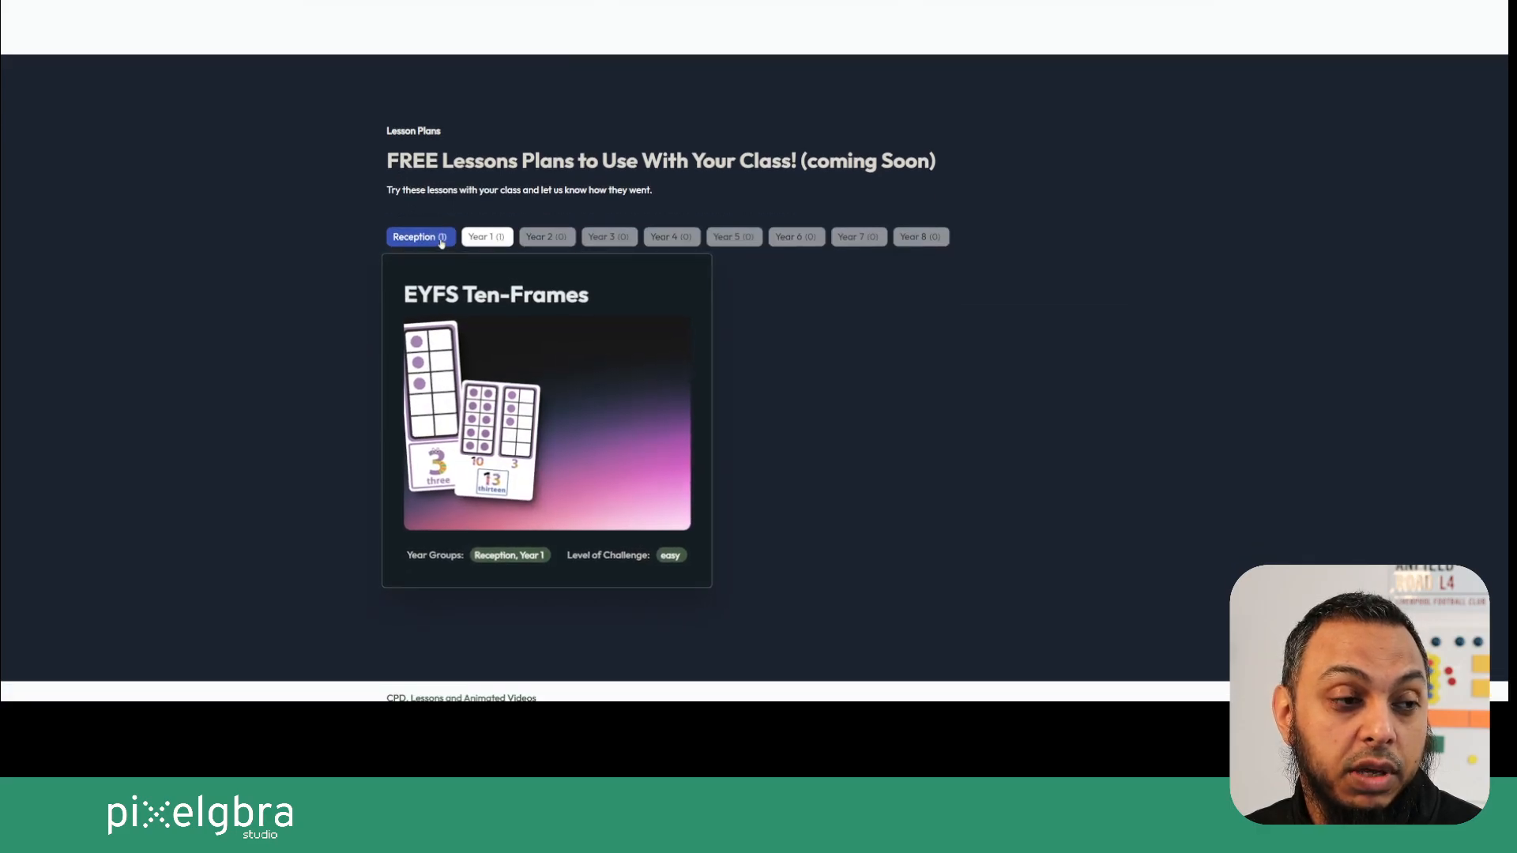
{"action": "left_click", "coordinate": [477, 237]}
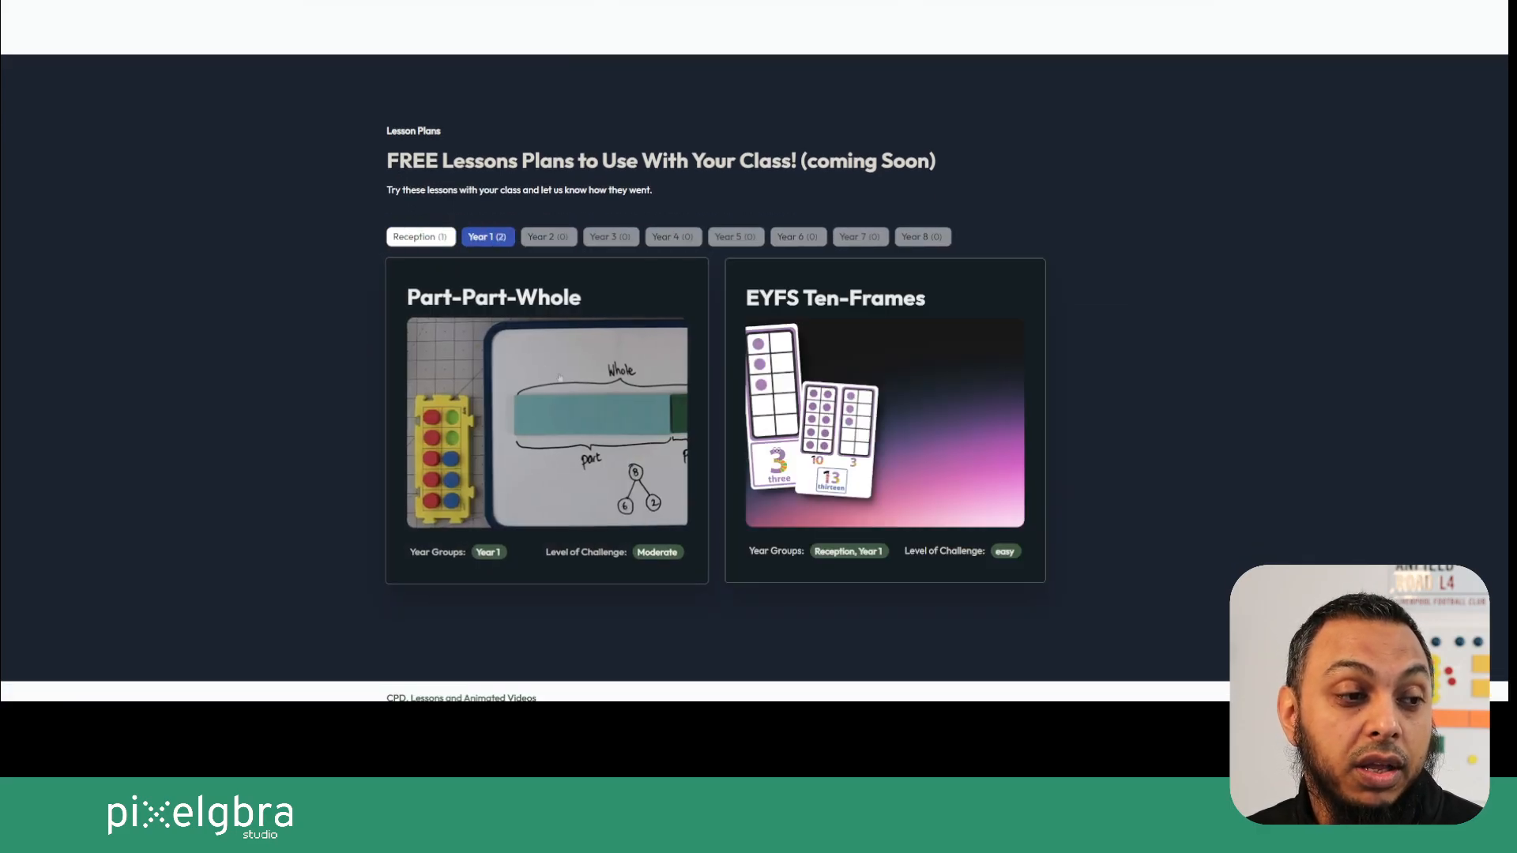
{"action": "left_click", "coordinate": [421, 237]}
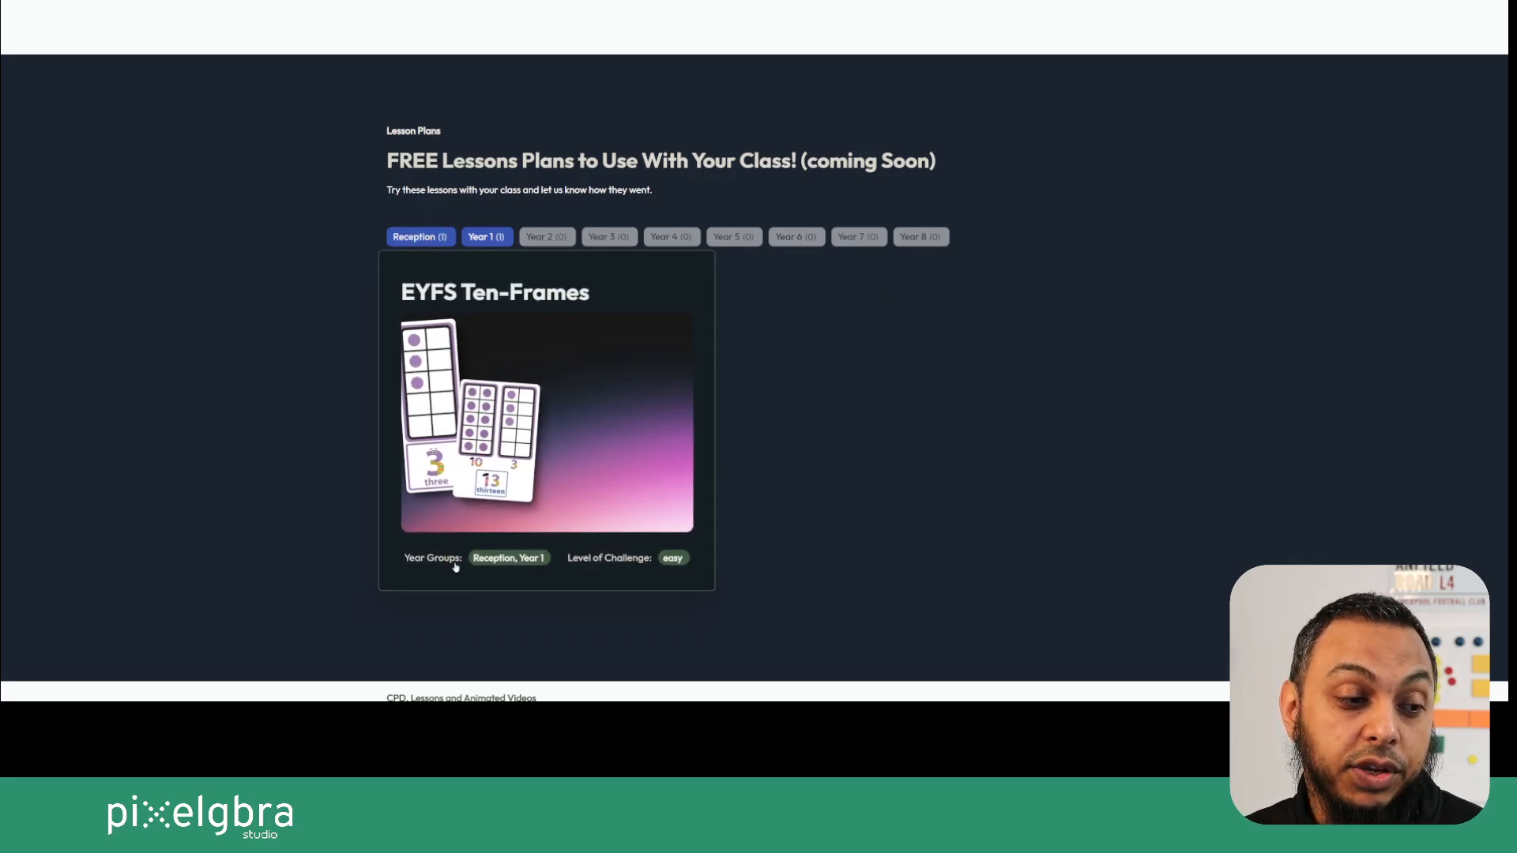
{"action": "left_click", "coordinate": [421, 237]}
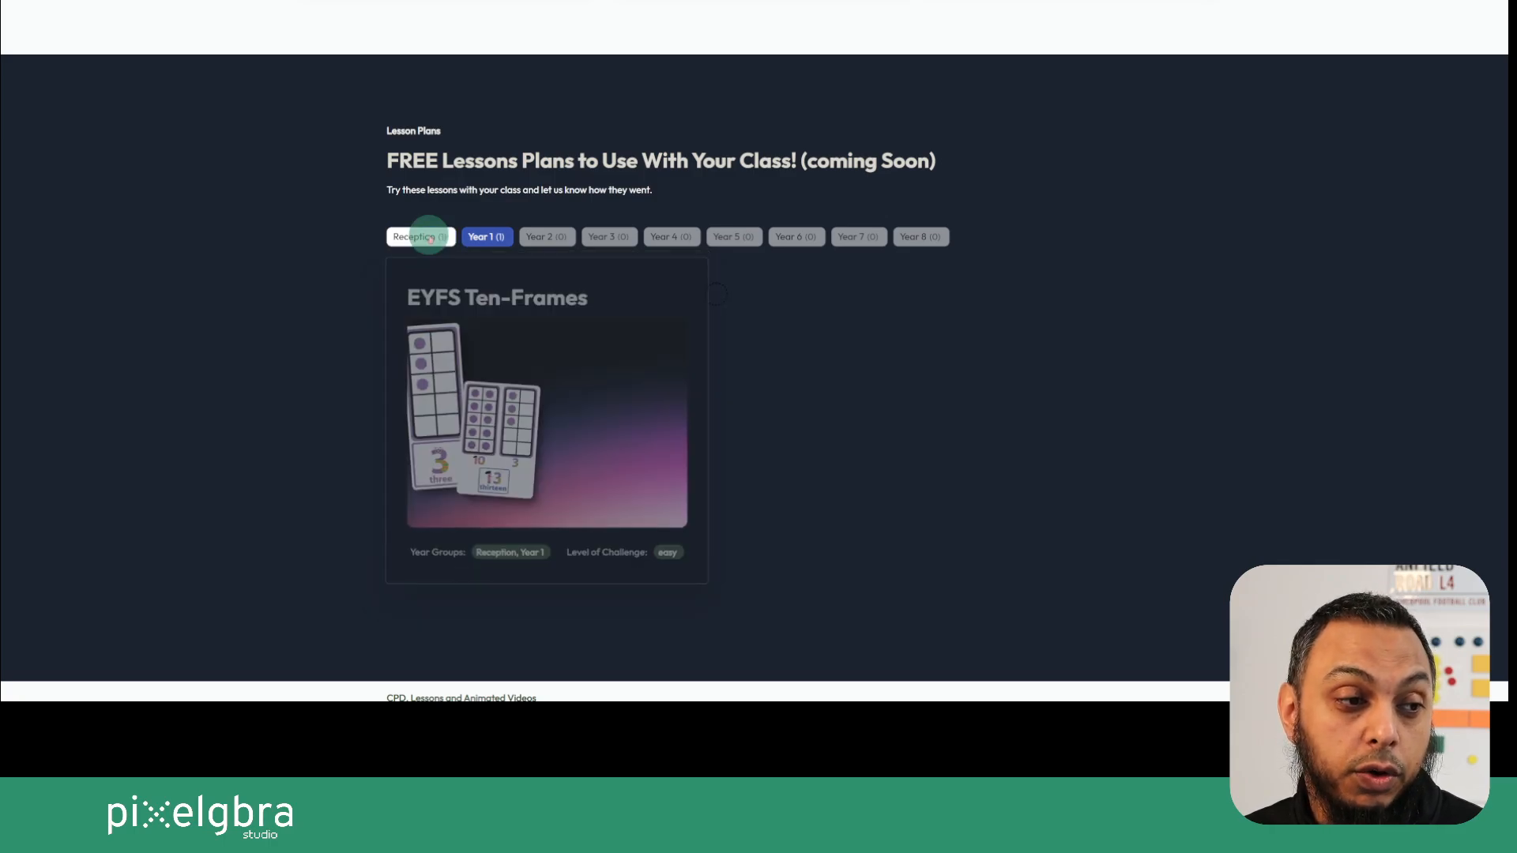
{"action": "left_click", "coordinate": [485, 237]}
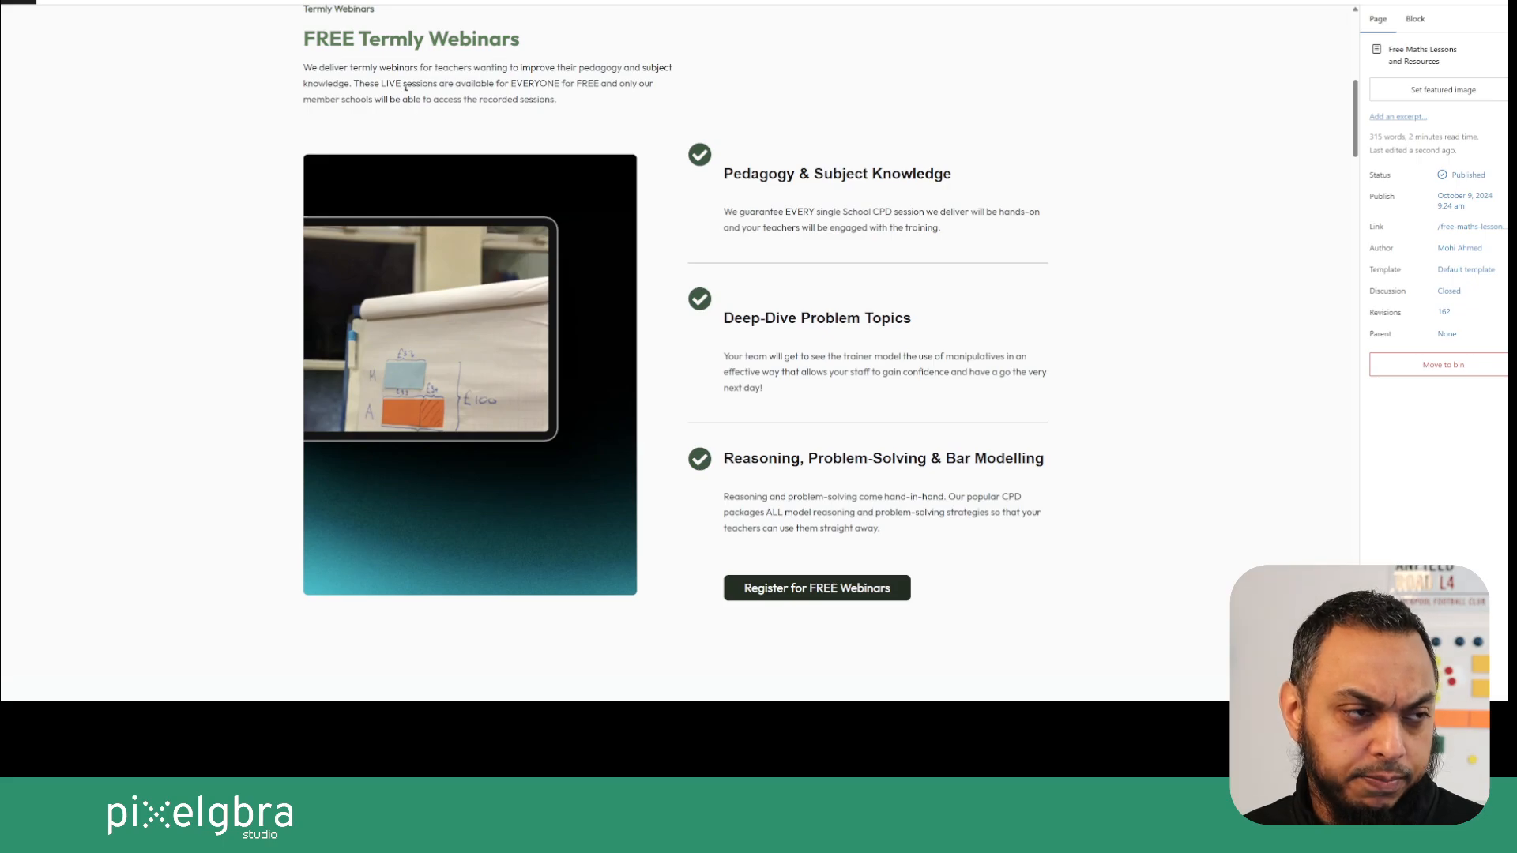
In the page editor, delete the Filter Panel block above the lesson plans query loop.
{"action": "scroll", "coordinate": [405, 87], "scroll_direction": "up", "scroll_amount": 8}
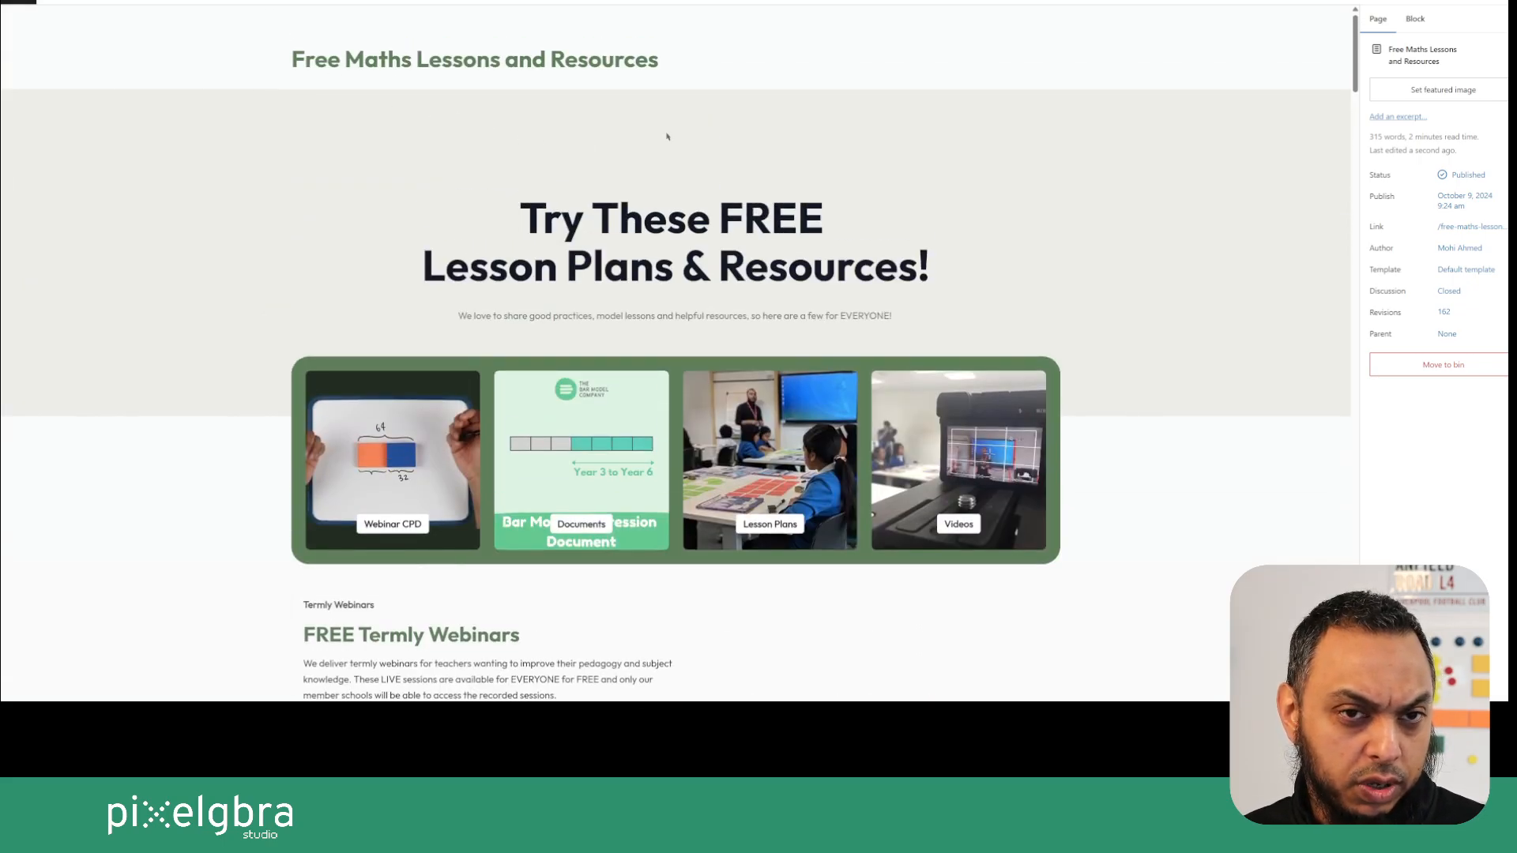
{"action": "scroll", "coordinate": [666, 136], "scroll_direction": "down", "scroll_amount": 15}
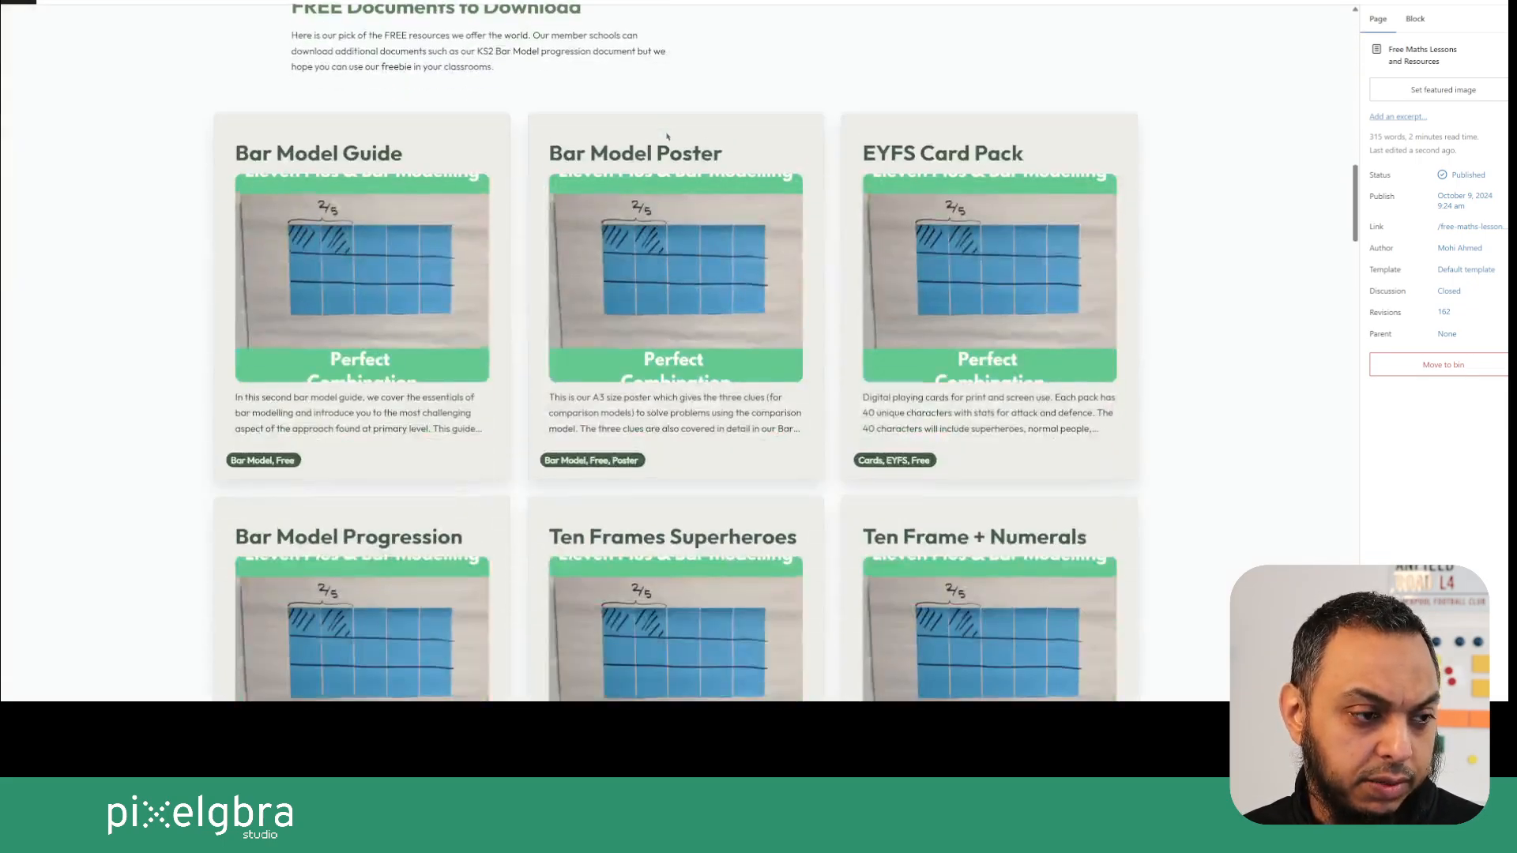
{"action": "scroll", "coordinate": [666, 137], "scroll_direction": "down", "scroll_amount": 8}
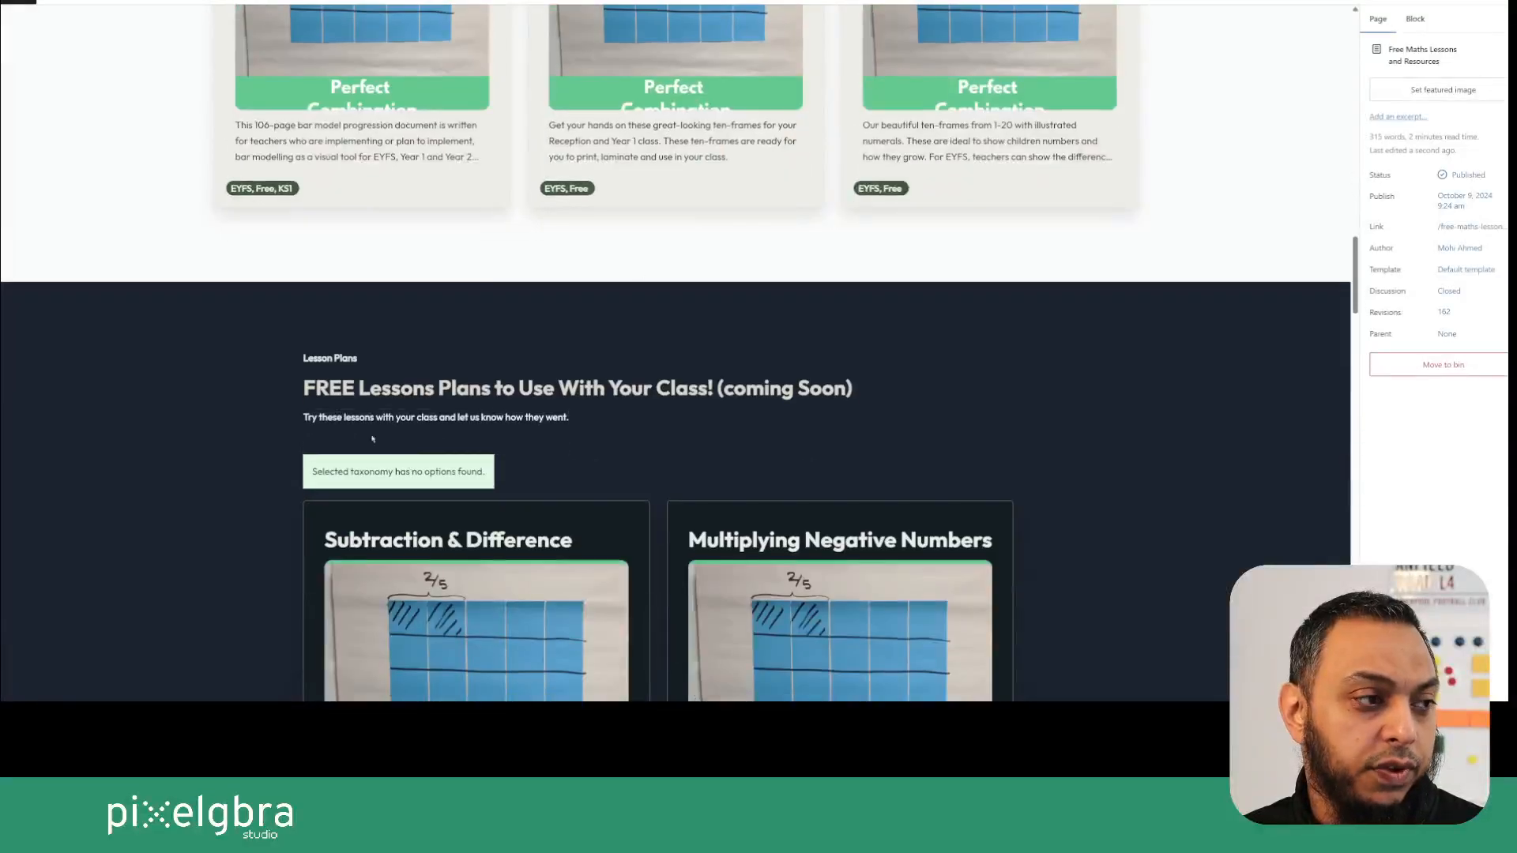
{"action": "key", "text": "shift+alt+o"}
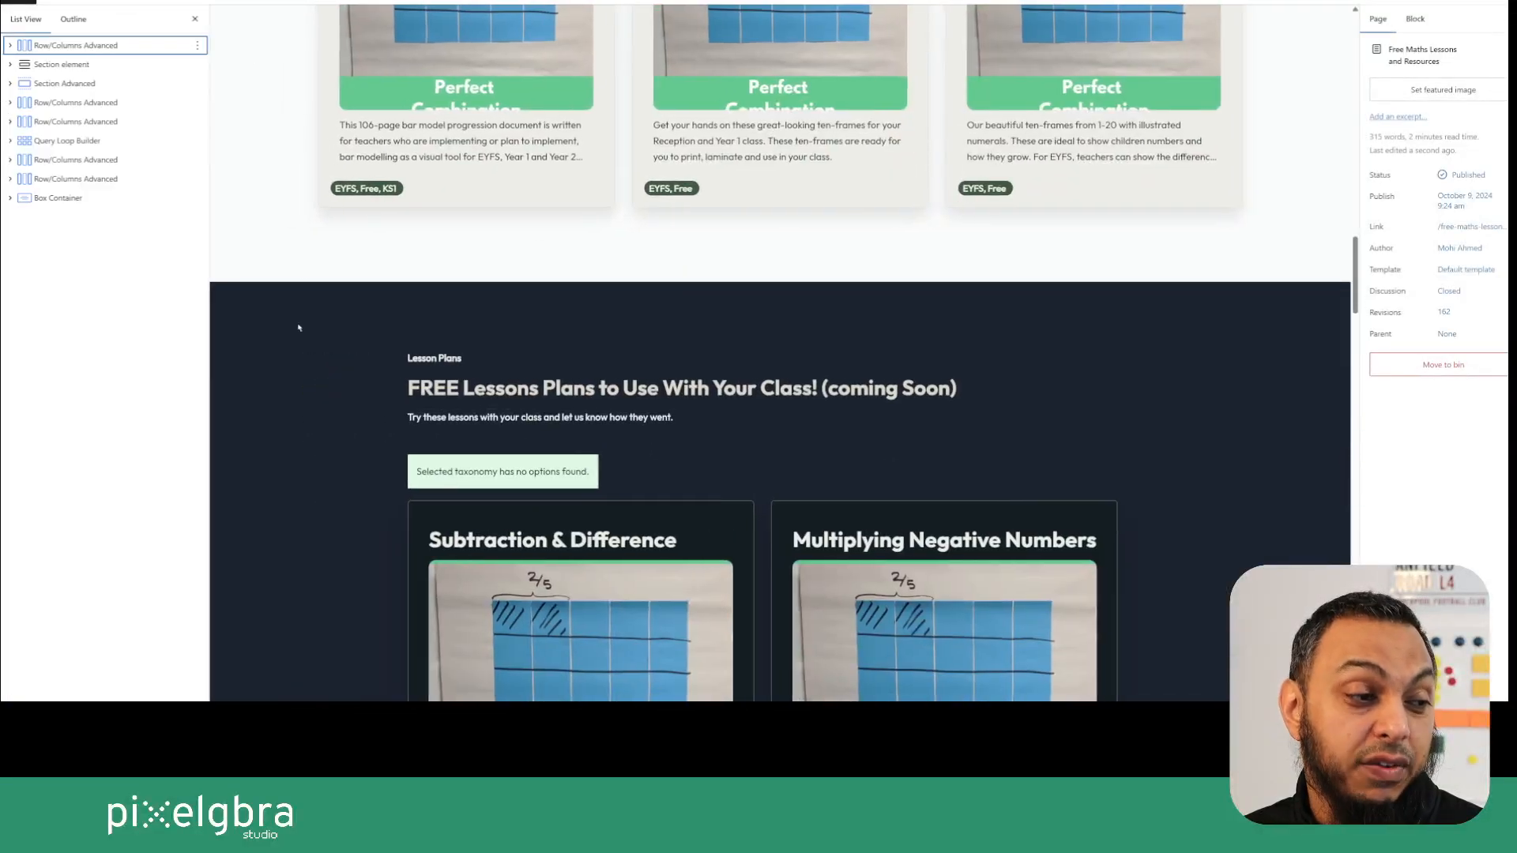
{"action": "left_click", "coordinate": [498, 471]}
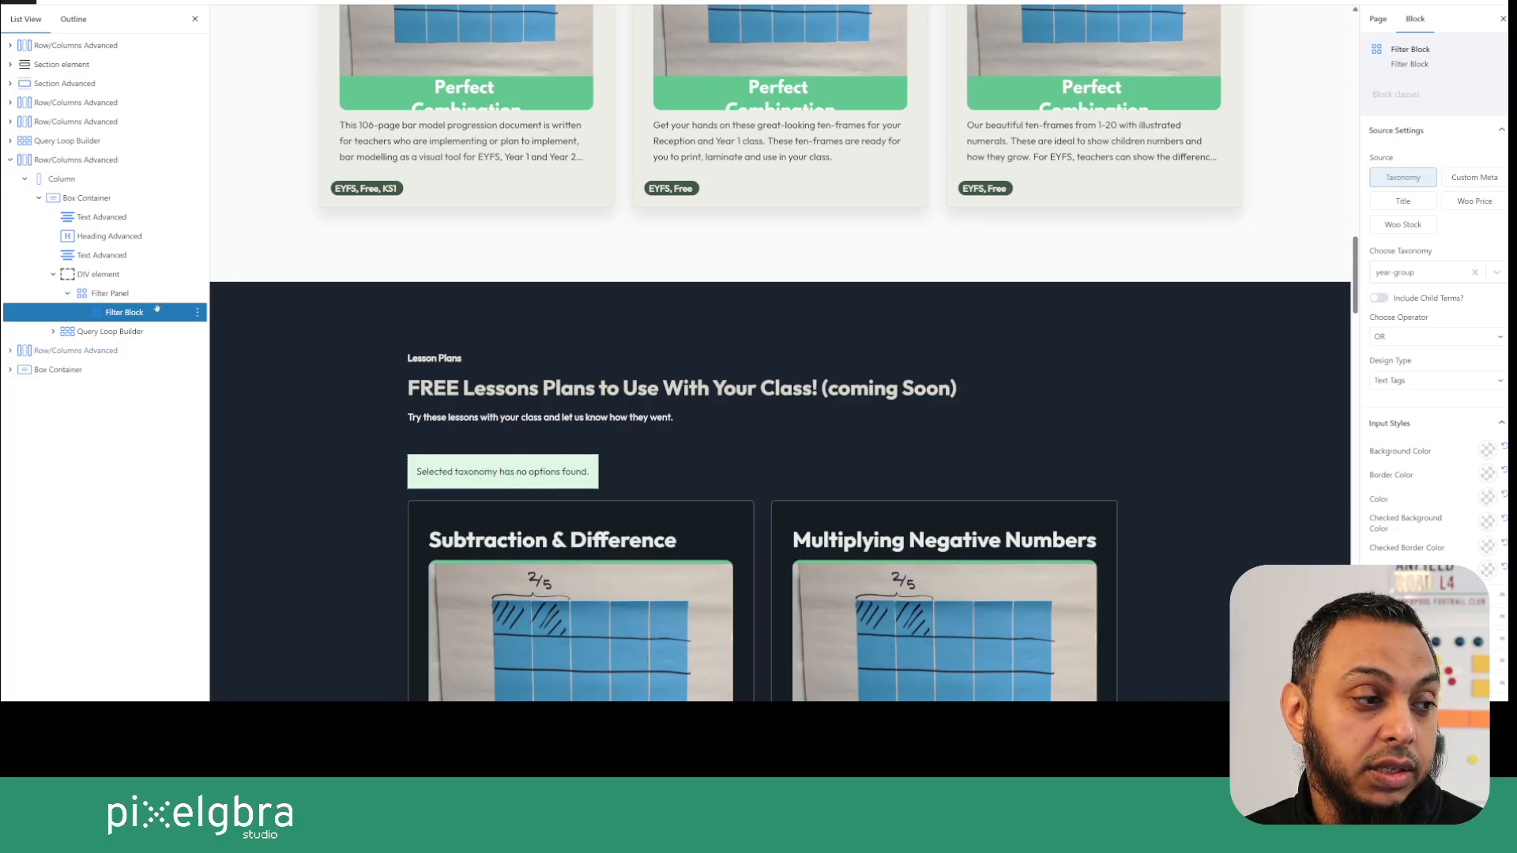
{"action": "right_click", "coordinate": [102, 294]}
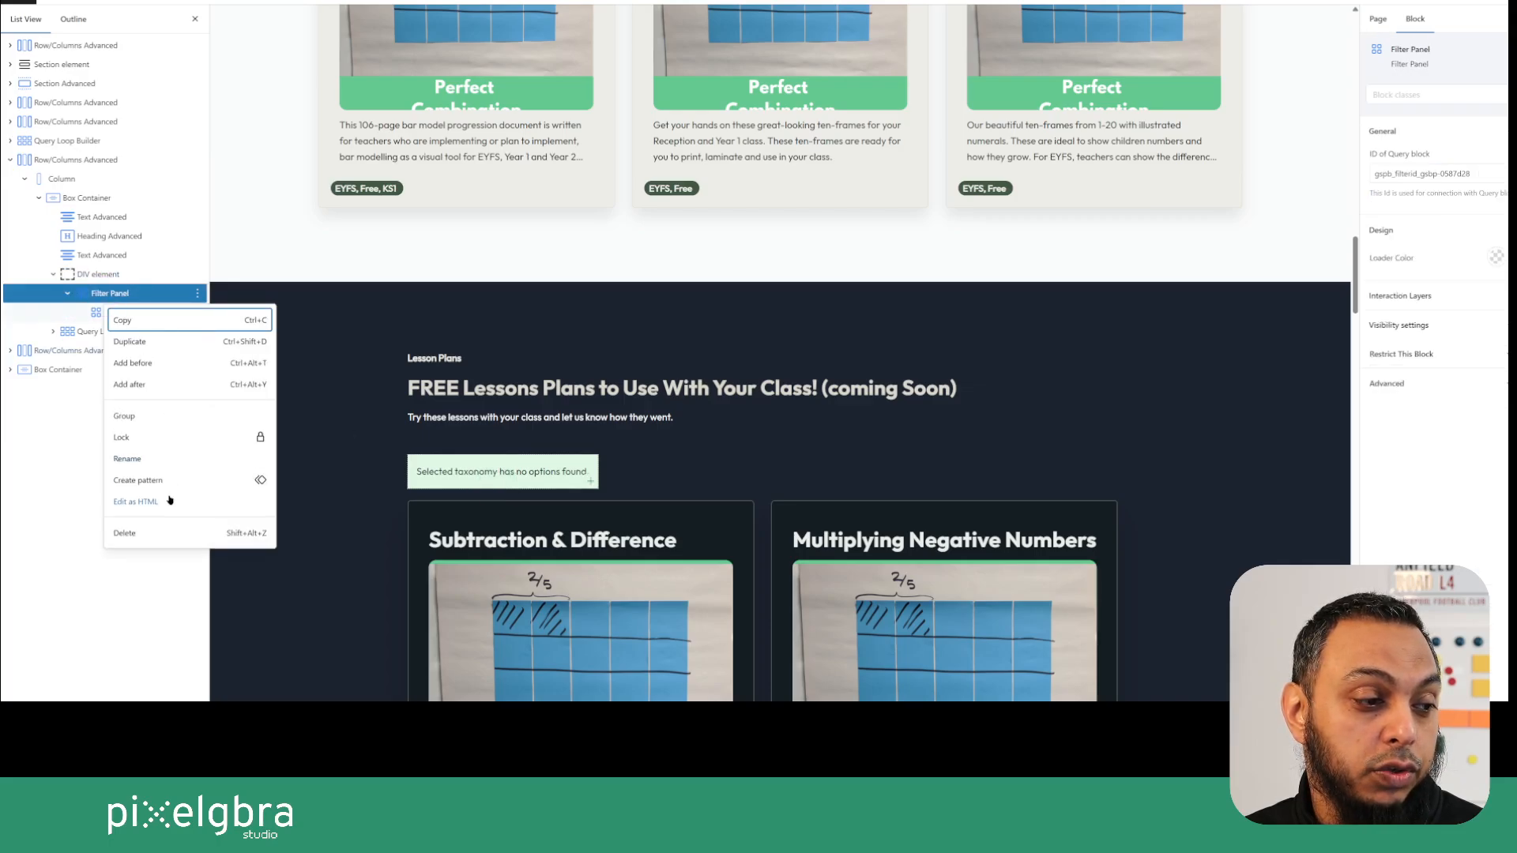
{"action": "left_click", "coordinate": [165, 534]}
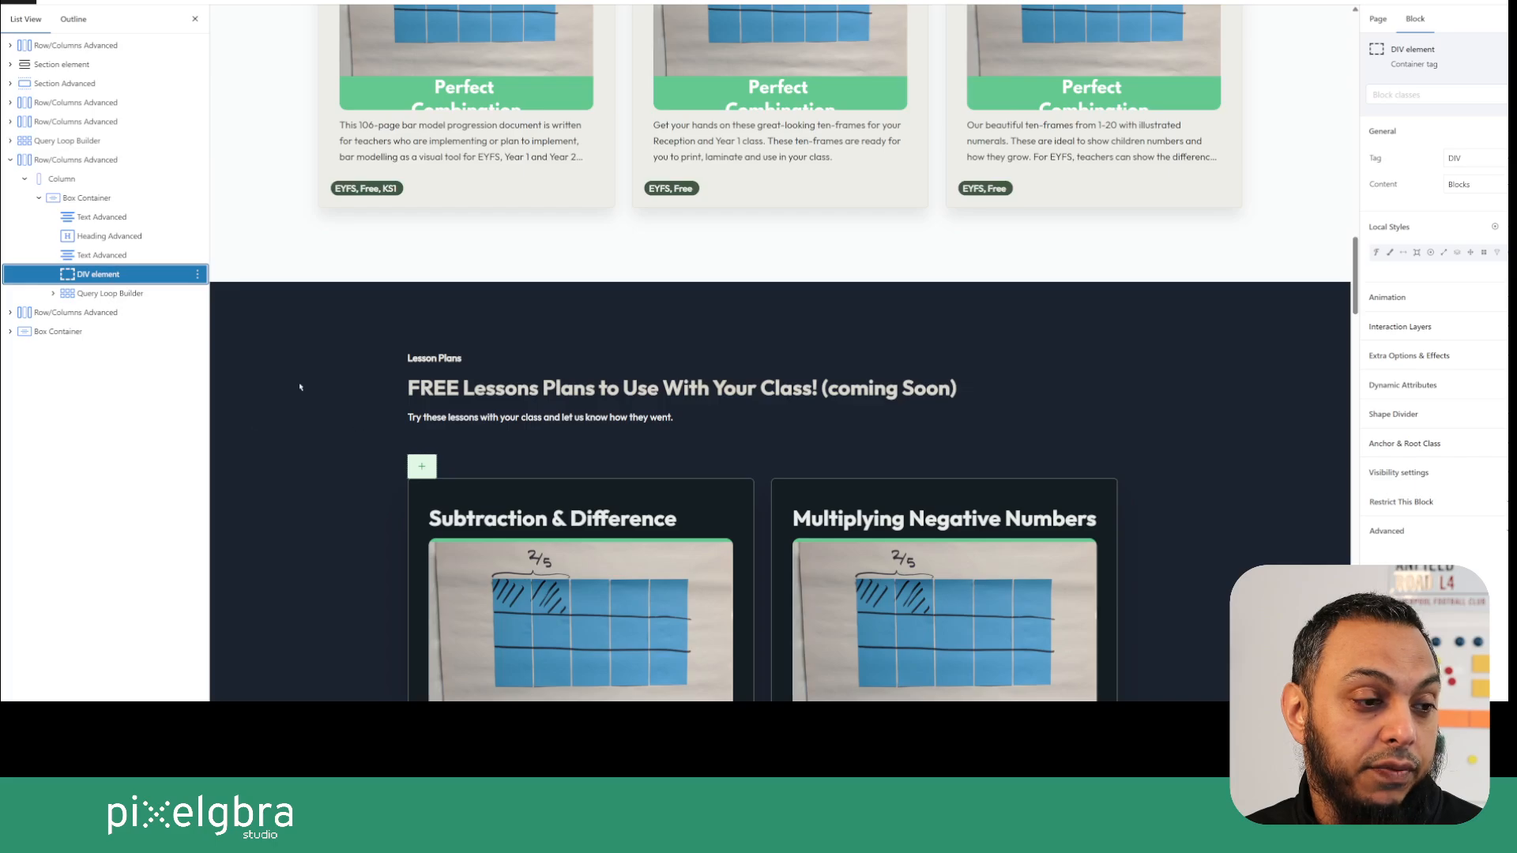
Review the block structure of the Lesson Plans row and select the empty DIV element above its Query Loop Builder.
{"action": "scroll", "coordinate": [481, 259], "scroll_direction": "down", "scroll_amount": 2}
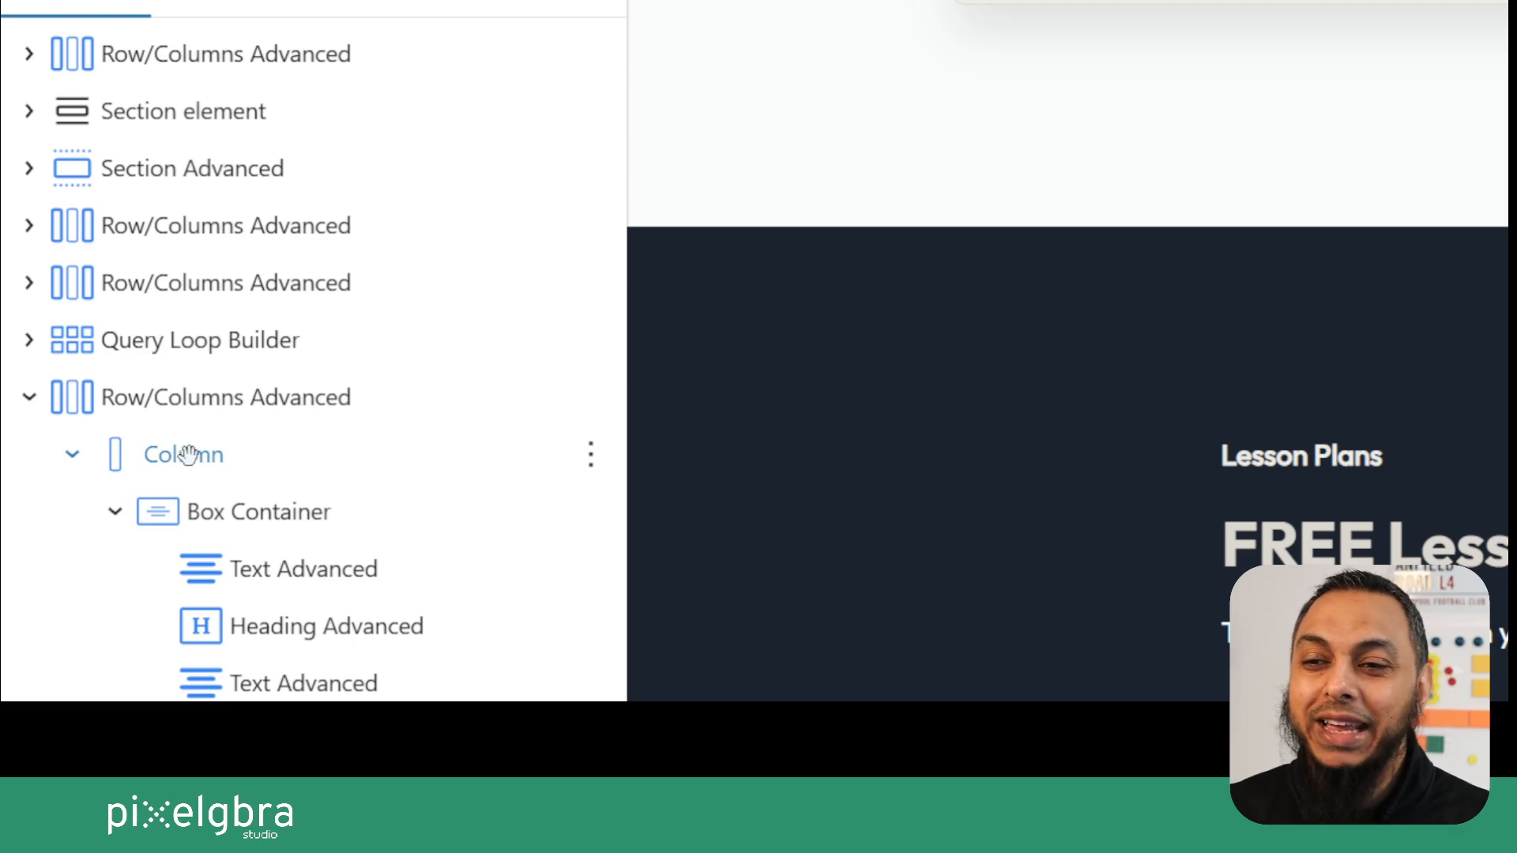
{"action": "left_click", "coordinate": [142, 399]}
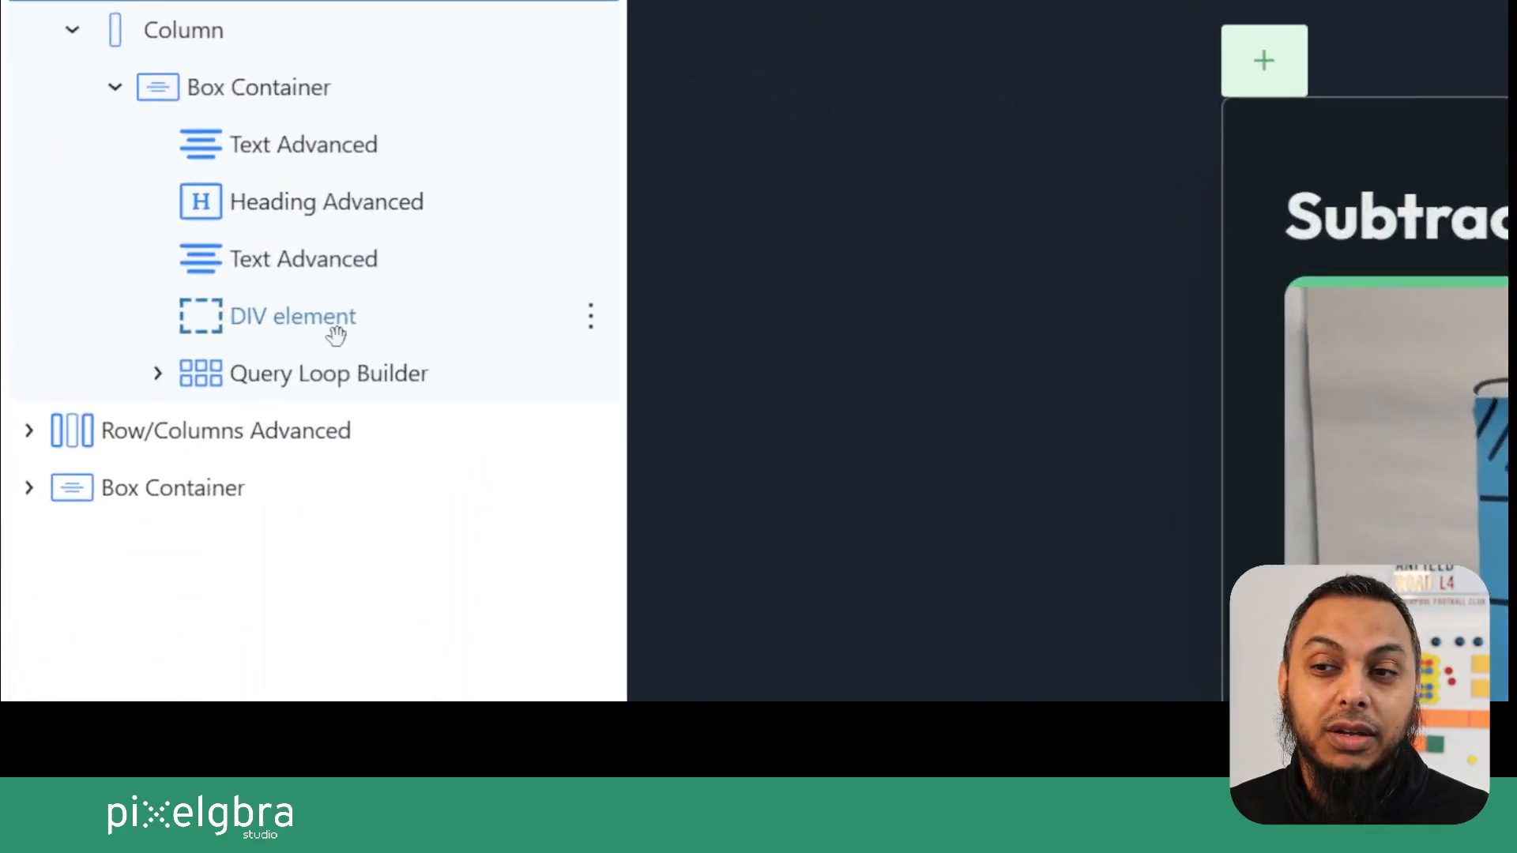
{"action": "left_click", "coordinate": [321, 324]}
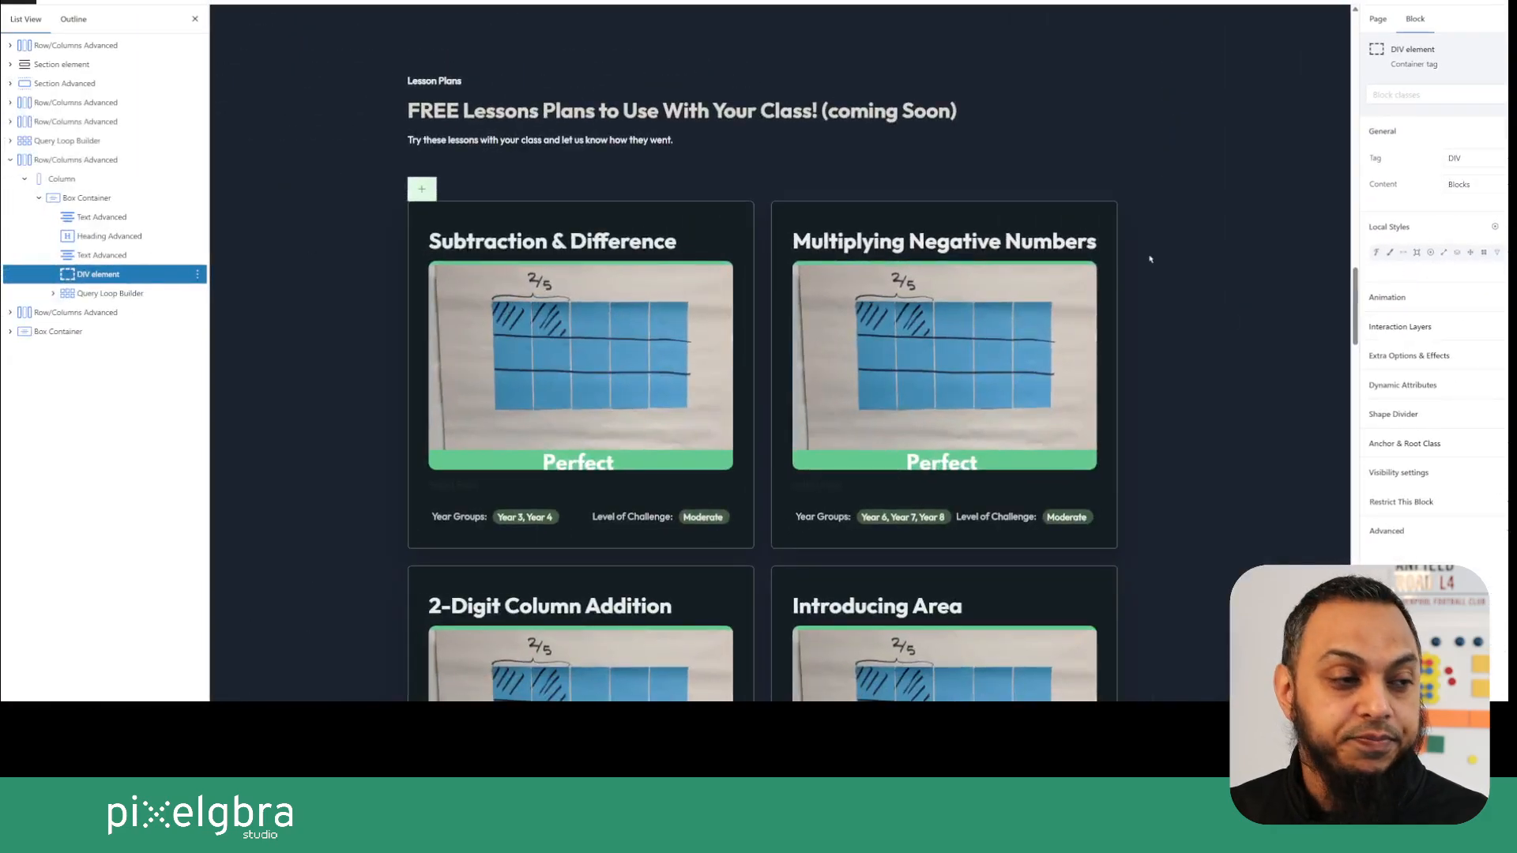
{"action": "left_click", "coordinate": [108, 275]}
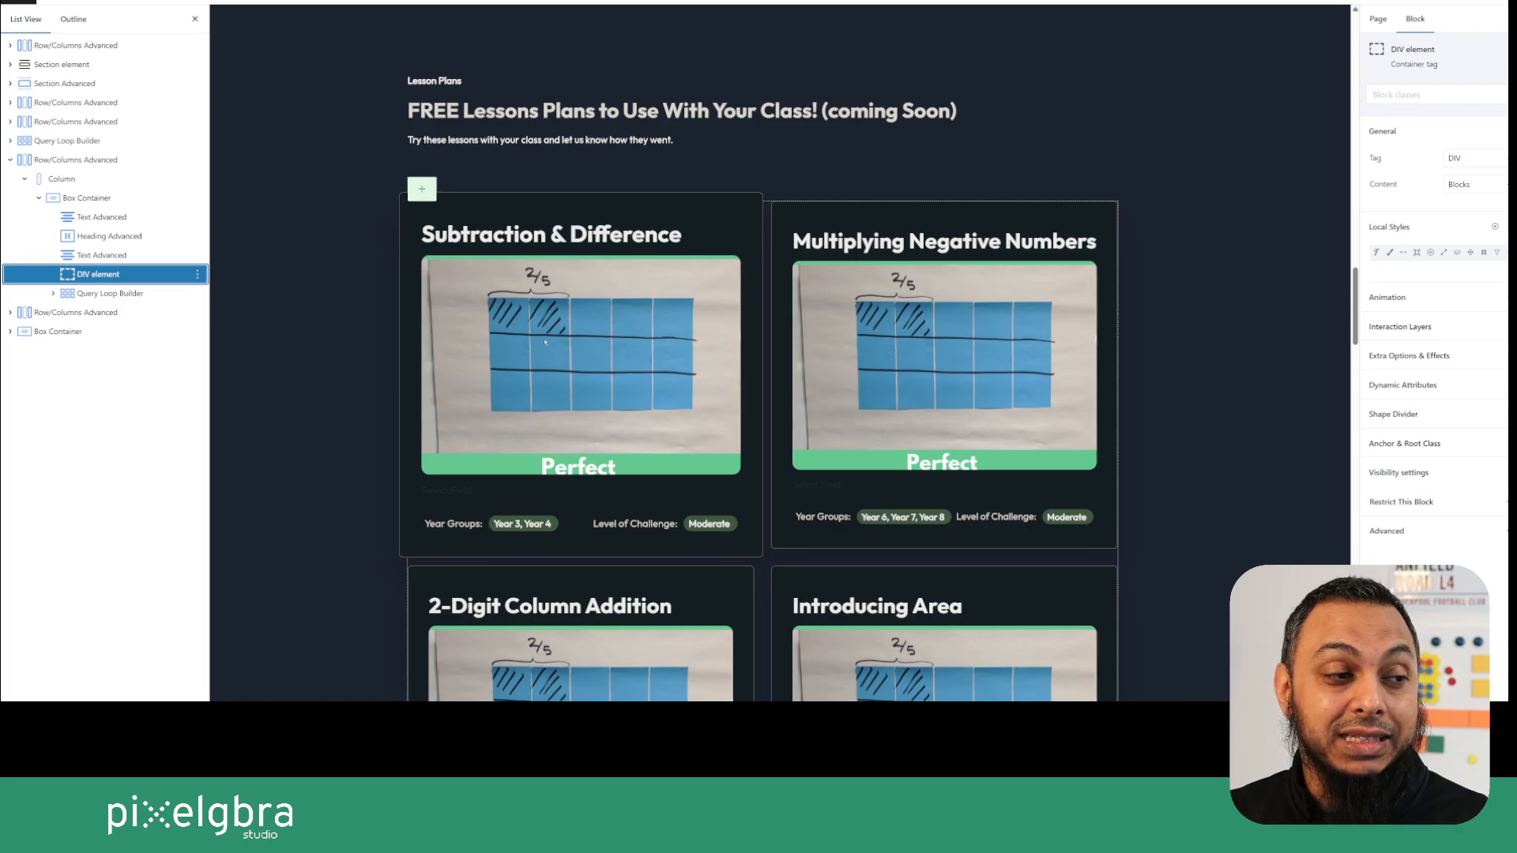
Copy the query block ID from the Filter Block Connection settings of the lesson plans Query Loop Builder.
{"action": "left_click", "coordinate": [117, 293]}
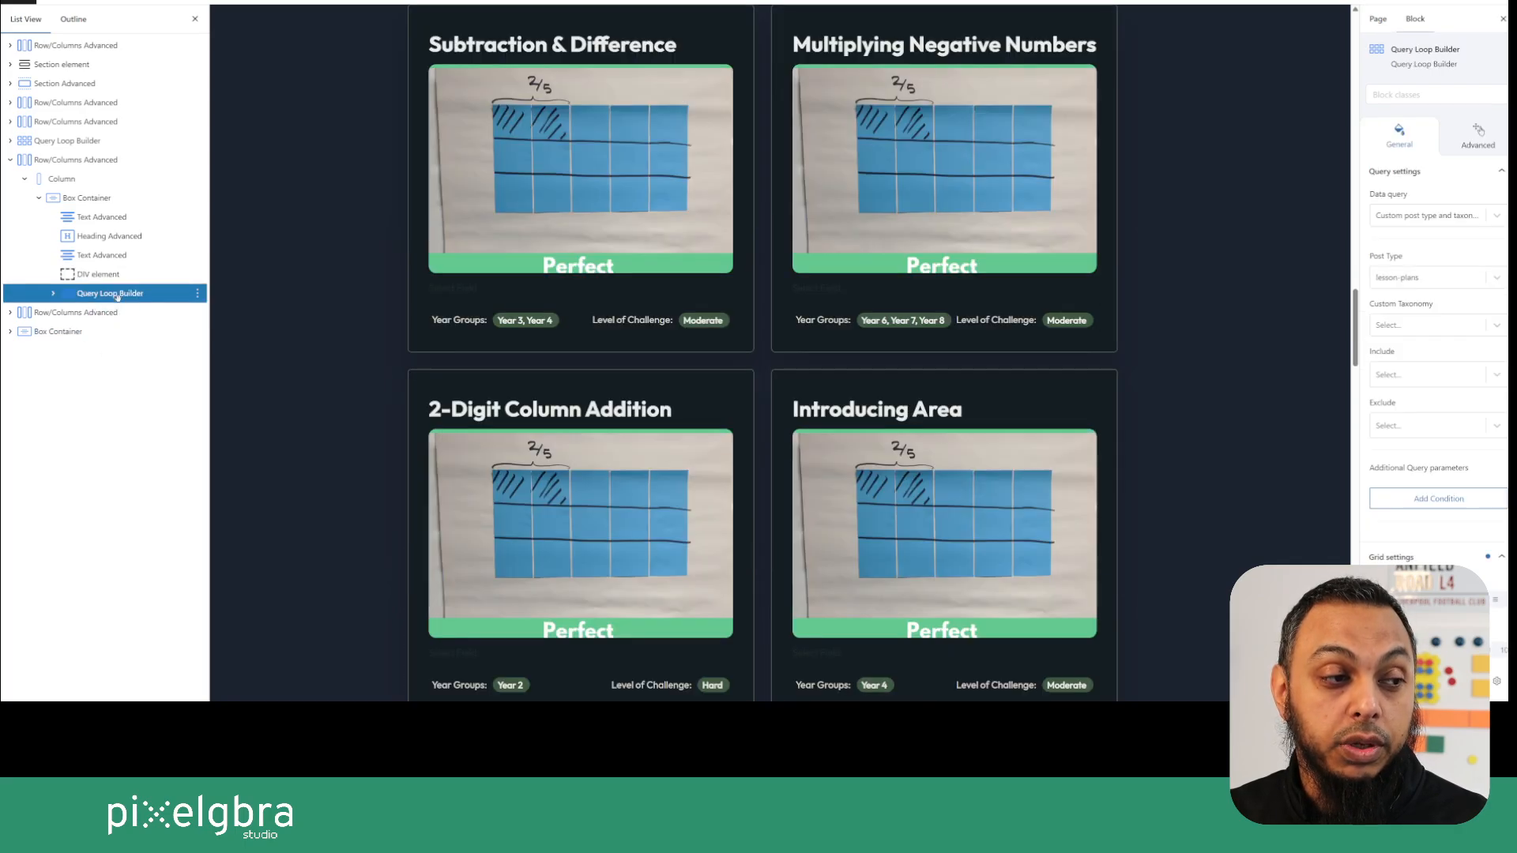
{"action": "scroll", "coordinate": [583, 233], "scroll_direction": "up", "scroll_amount": 3}
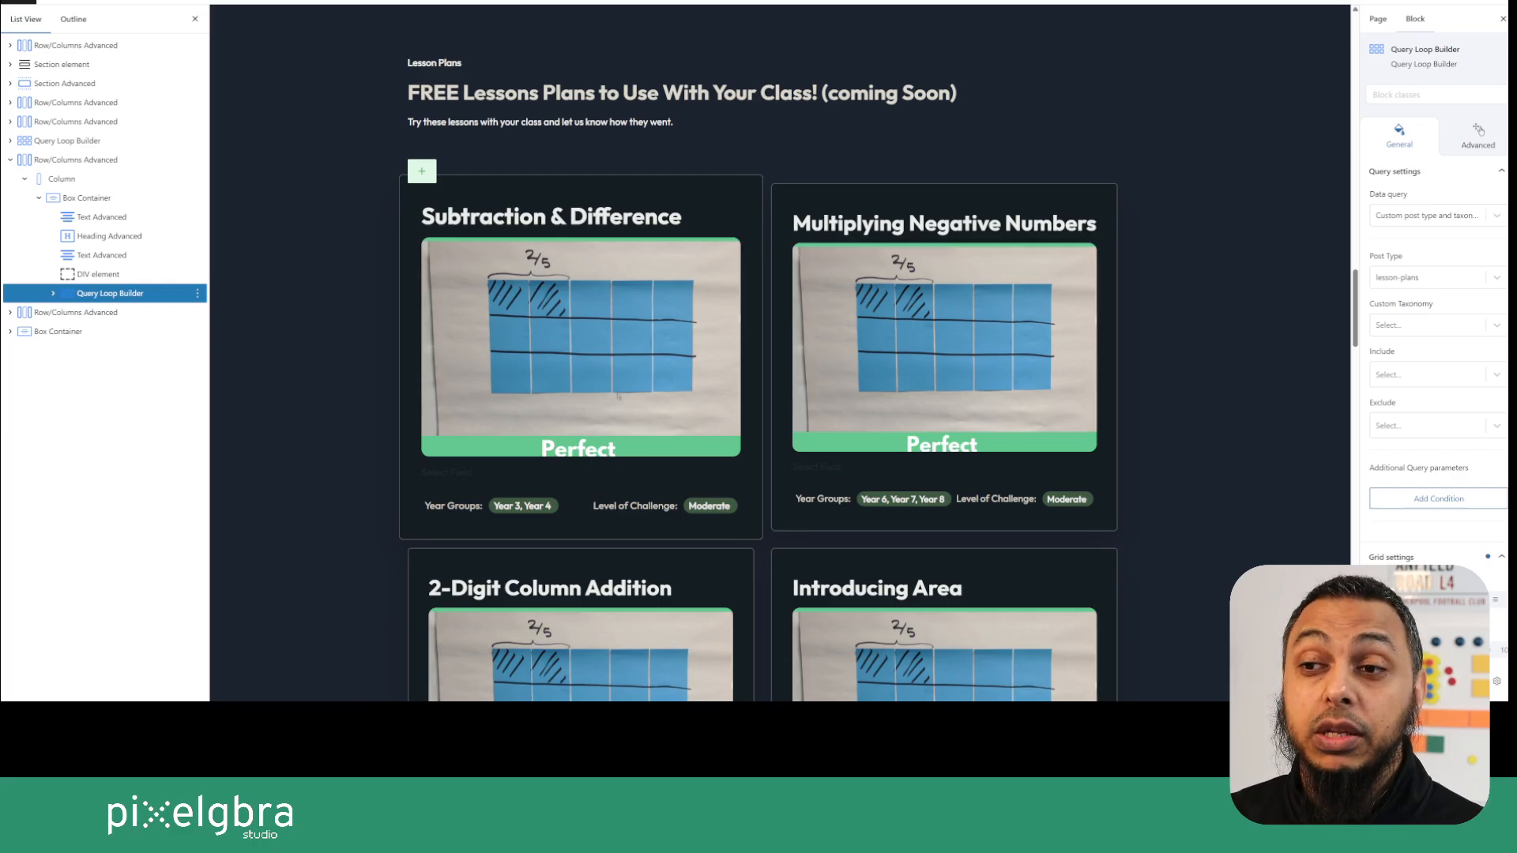
{"action": "scroll", "coordinate": [632, 407], "scroll_direction": "down", "scroll_amount": 1}
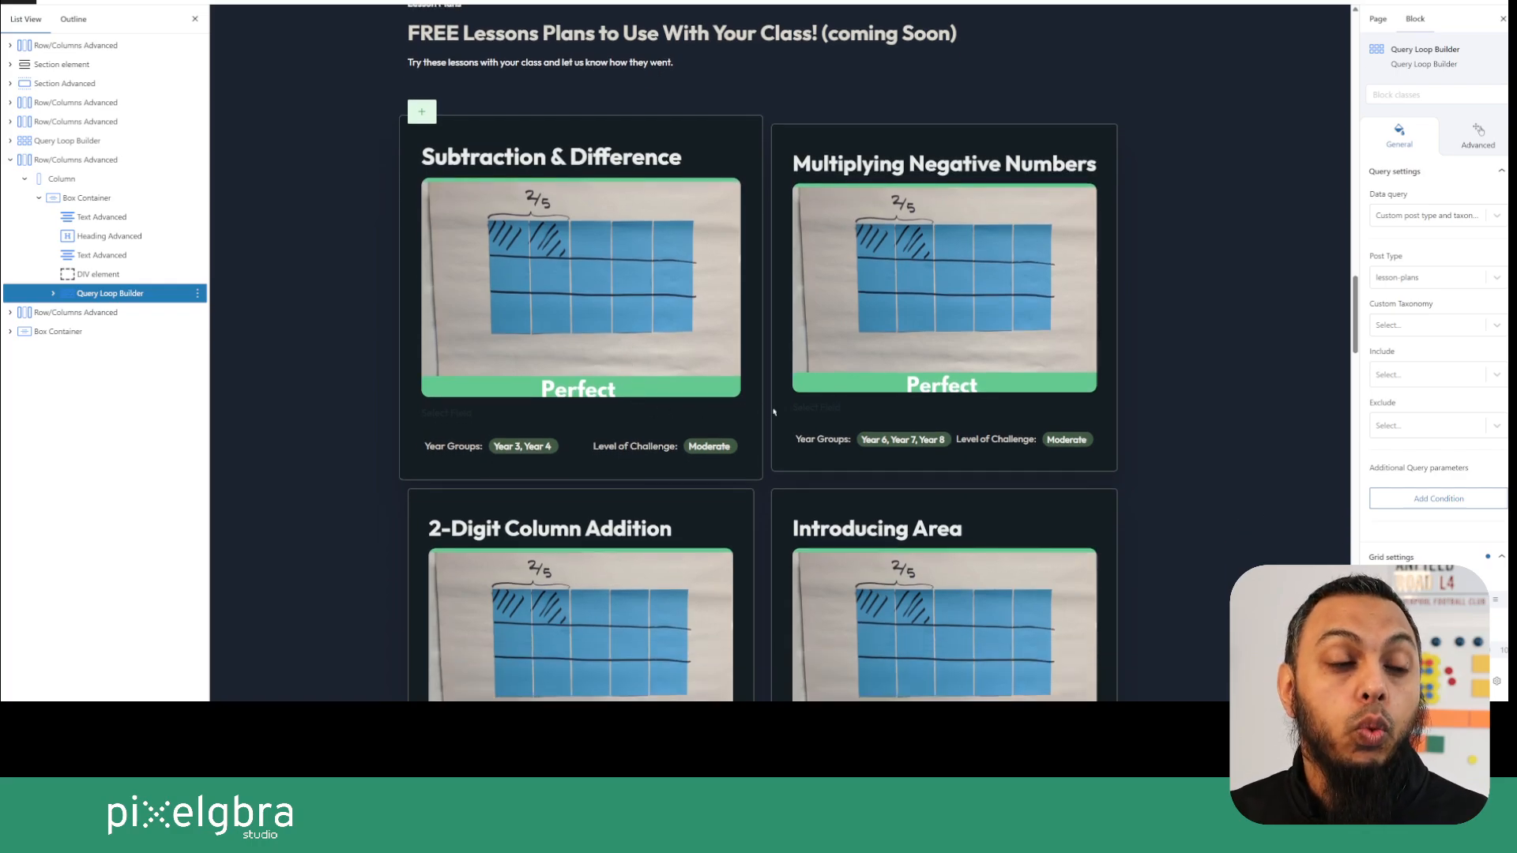
{"action": "scroll", "coordinate": [774, 411], "scroll_direction": "down", "scroll_amount": 1}
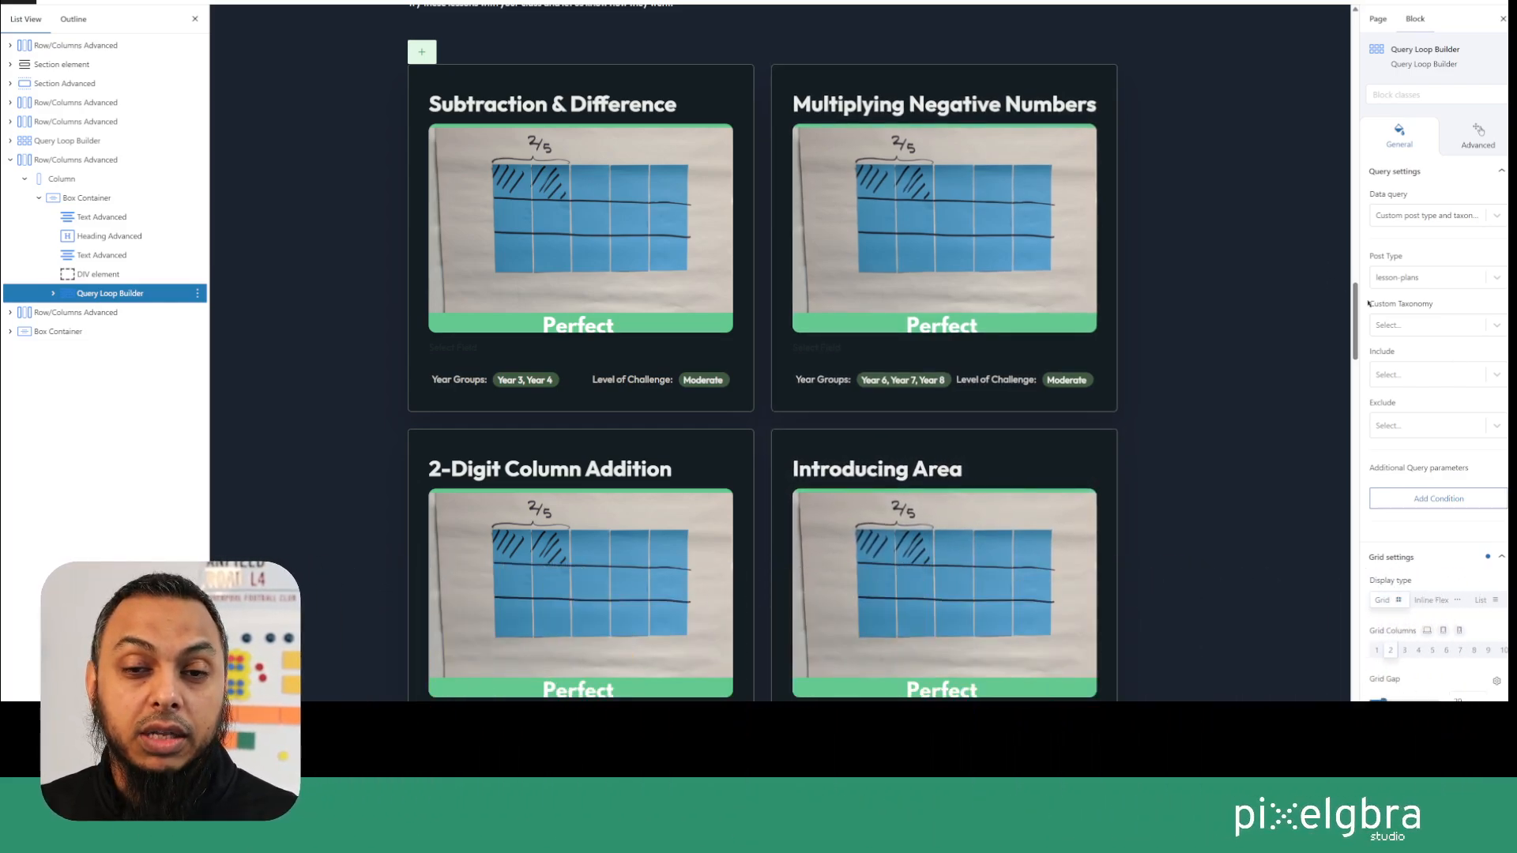
{"action": "scroll", "coordinate": [1427, 347], "scroll_direction": "down", "scroll_amount": 15}
{"action": "scroll", "coordinate": [1430, 350], "scroll_direction": "down", "scroll_amount": 10}
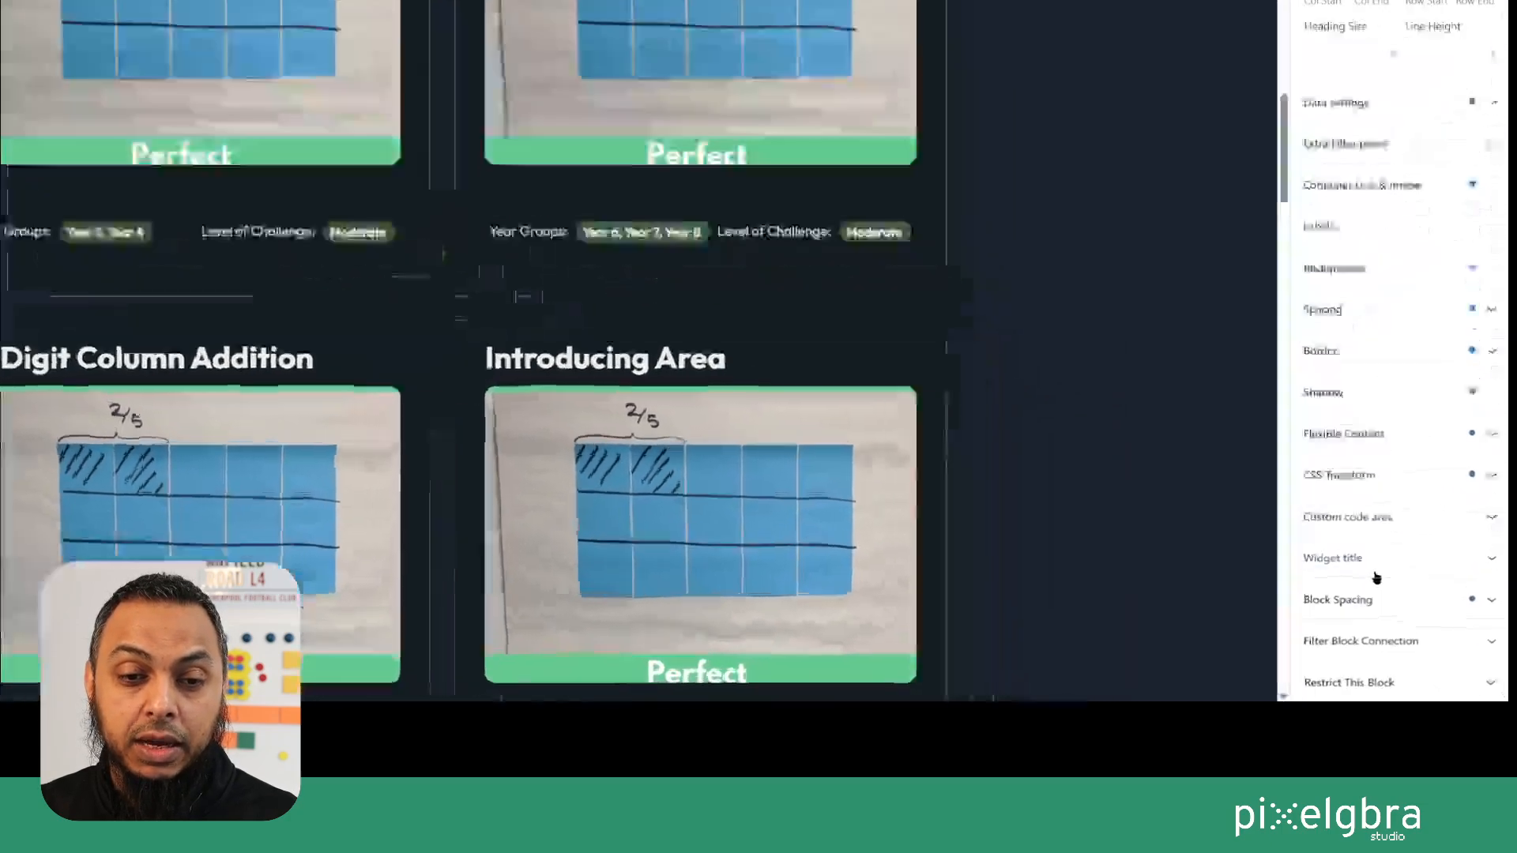
{"action": "left_click", "coordinate": [1393, 653]}
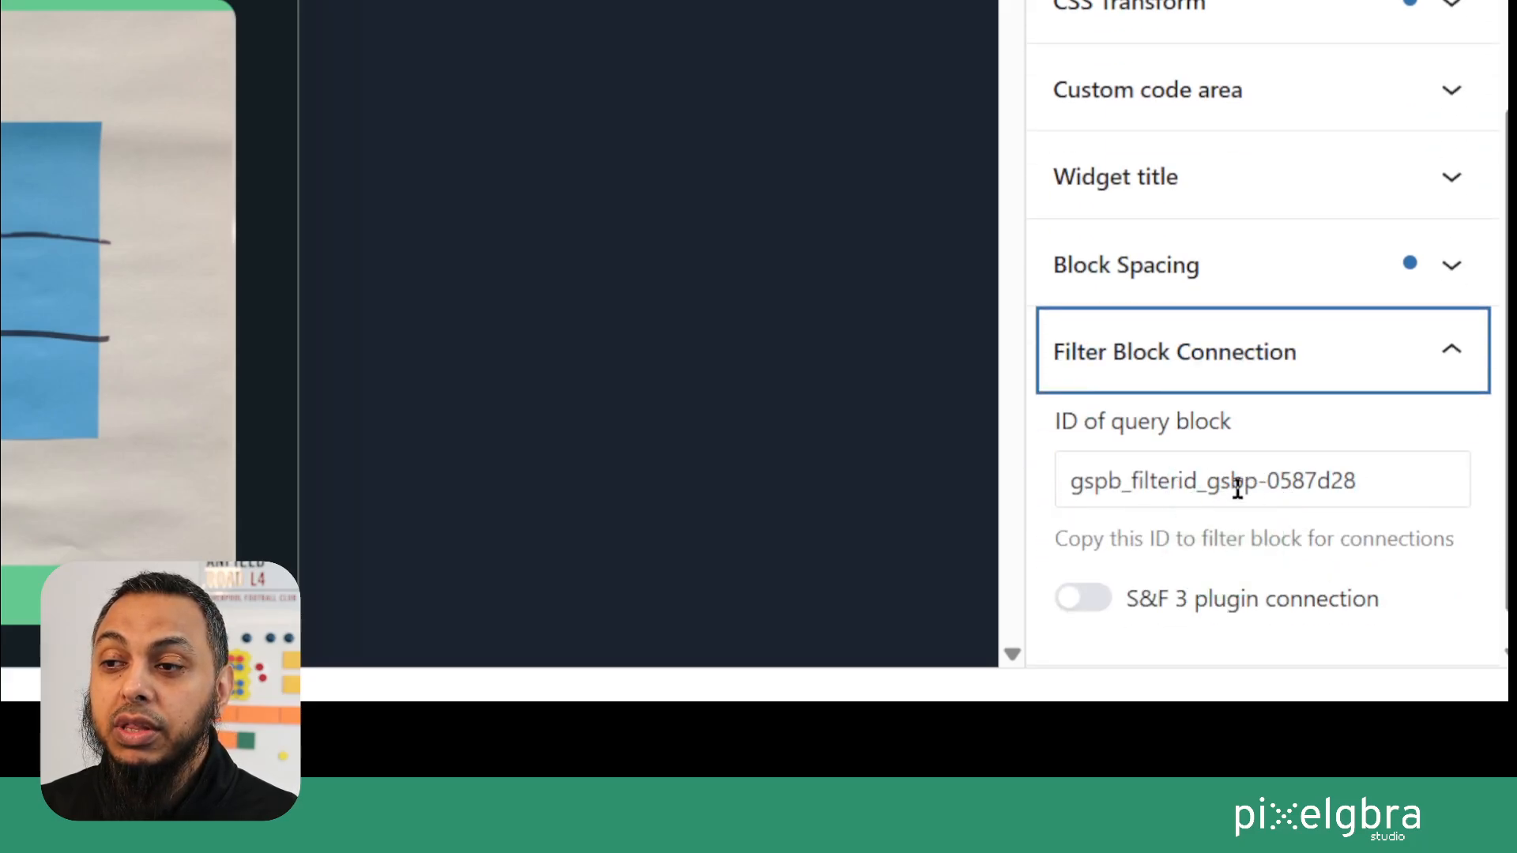
{"action": "triple_click", "coordinate": [1237, 484]}
{"action": "right_click", "coordinate": [1227, 482]}
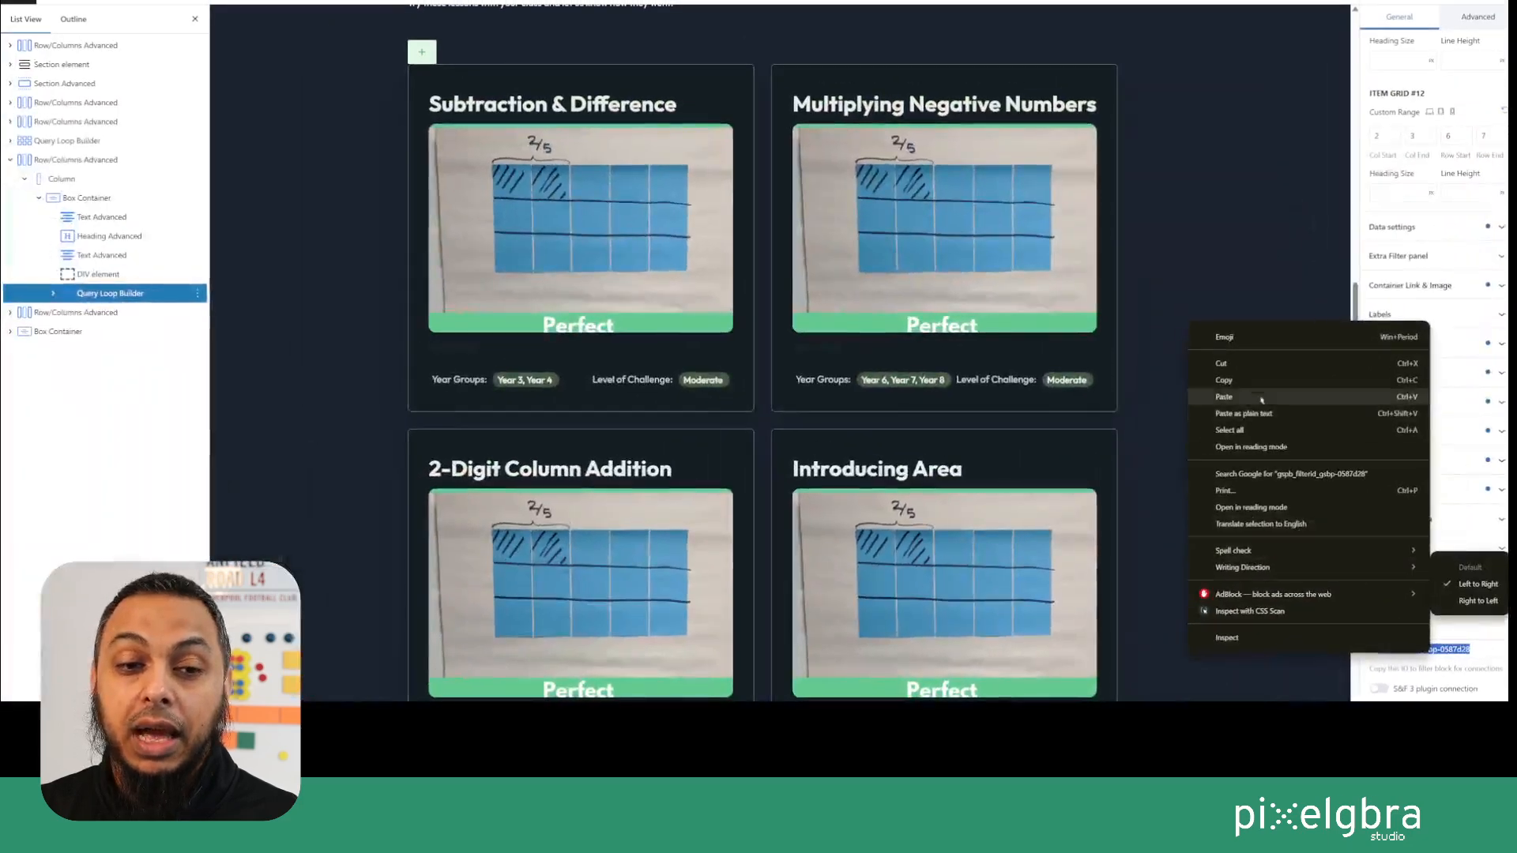
{"action": "left_click", "coordinate": [1260, 387]}
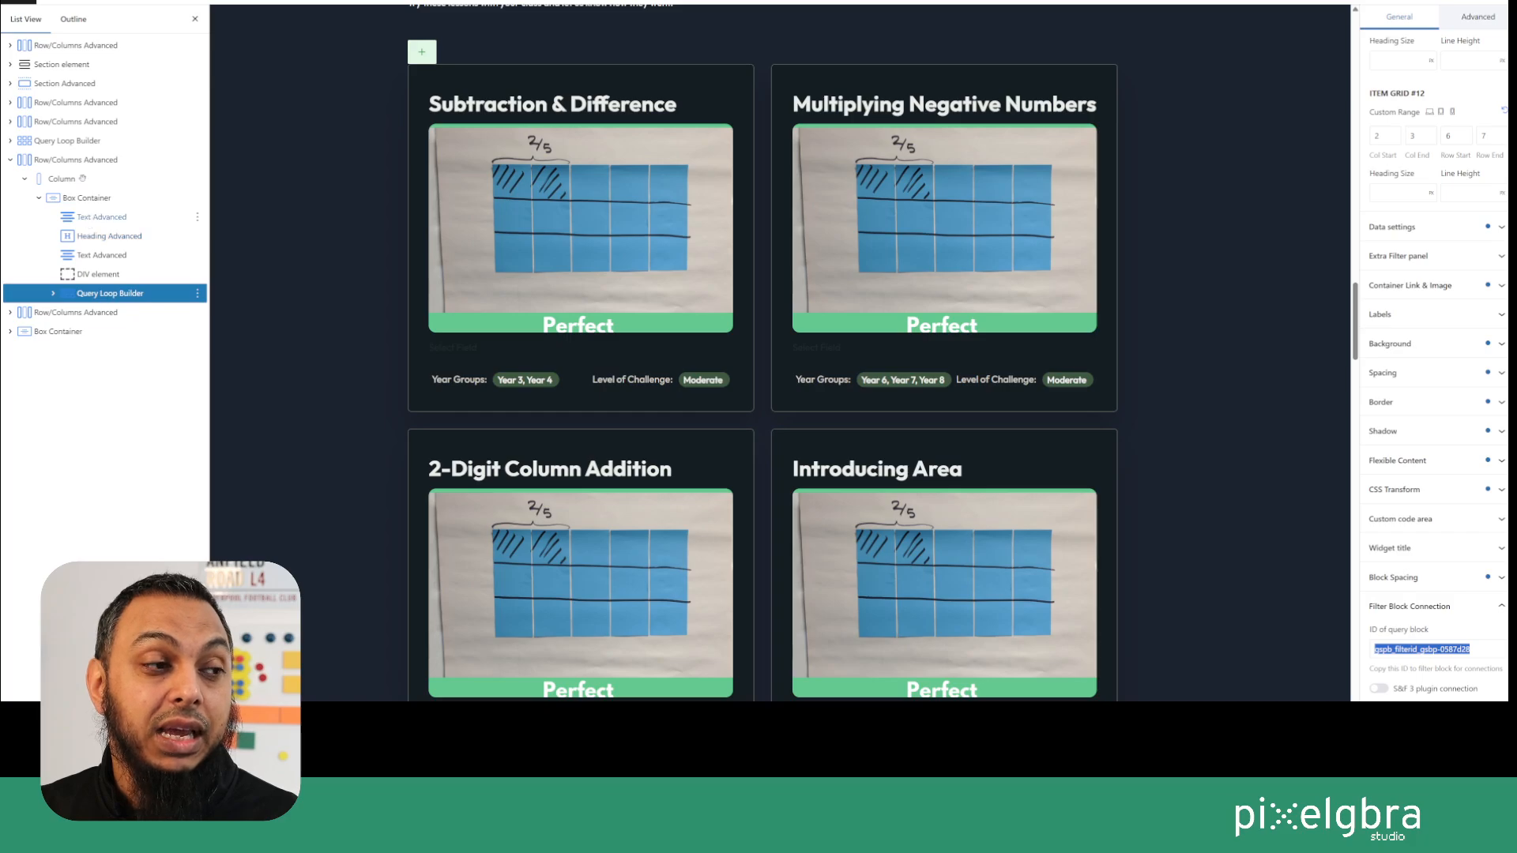
Insert a Filter Panel block inside the empty DIV element above the lesson plans query loop and expand it.
{"action": "left_click", "coordinate": [98, 275]}
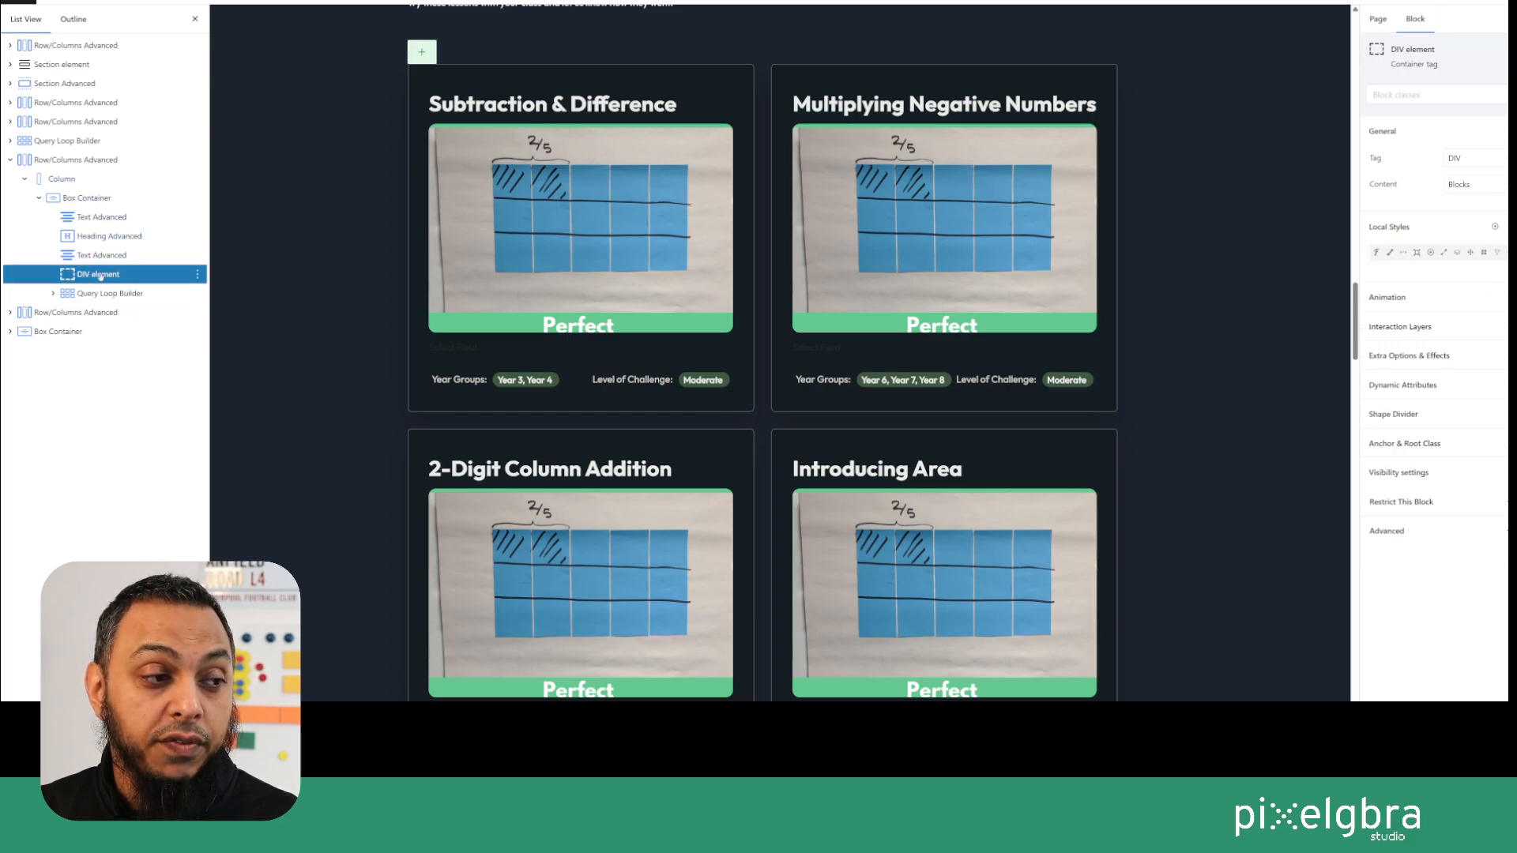
{"action": "left_click", "coordinate": [422, 51]}
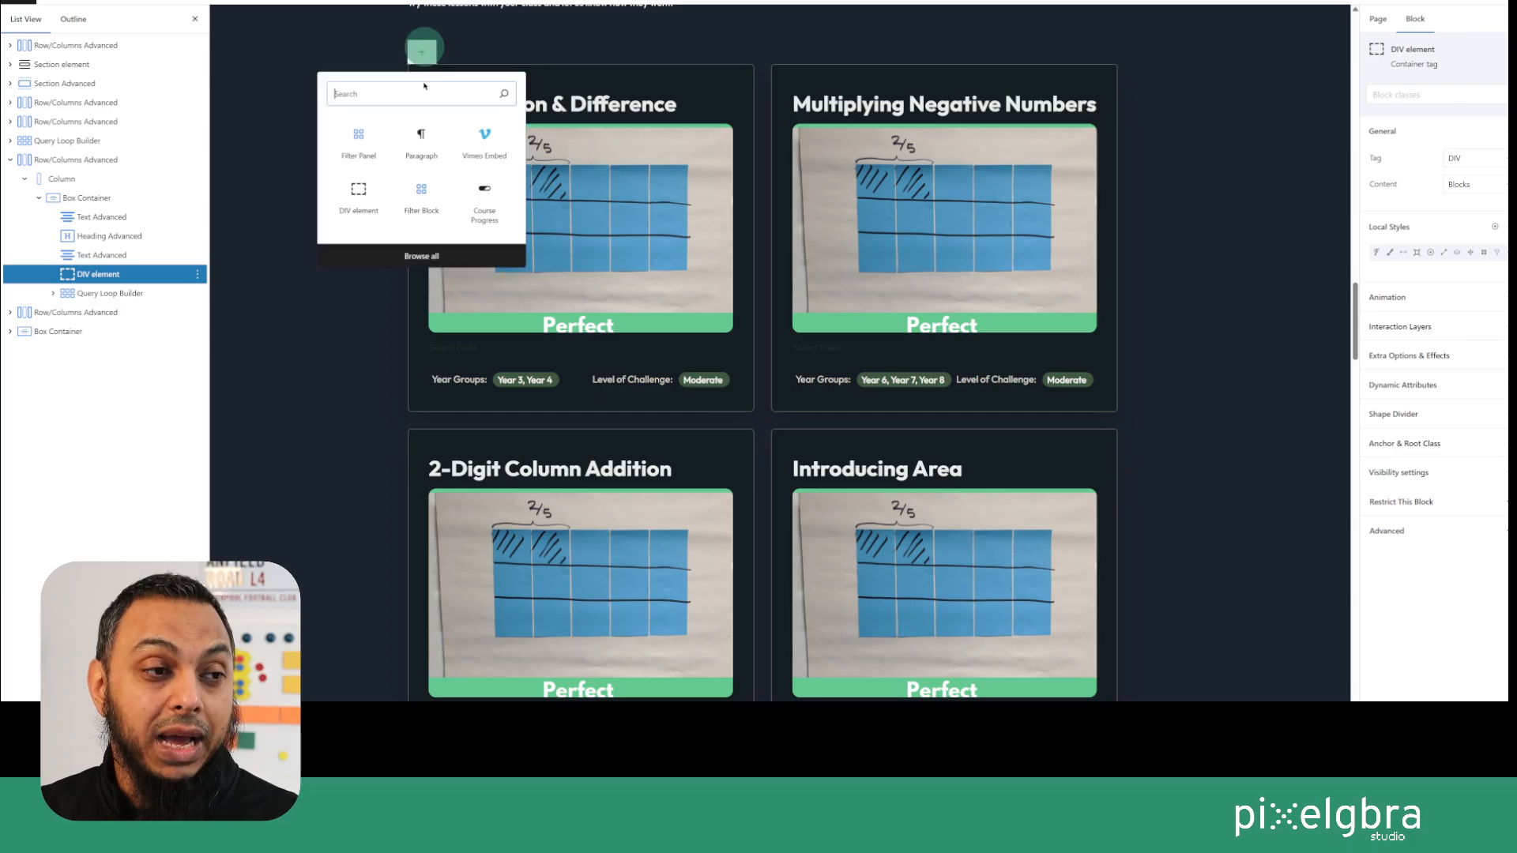
{"action": "left_click", "coordinate": [420, 95]}
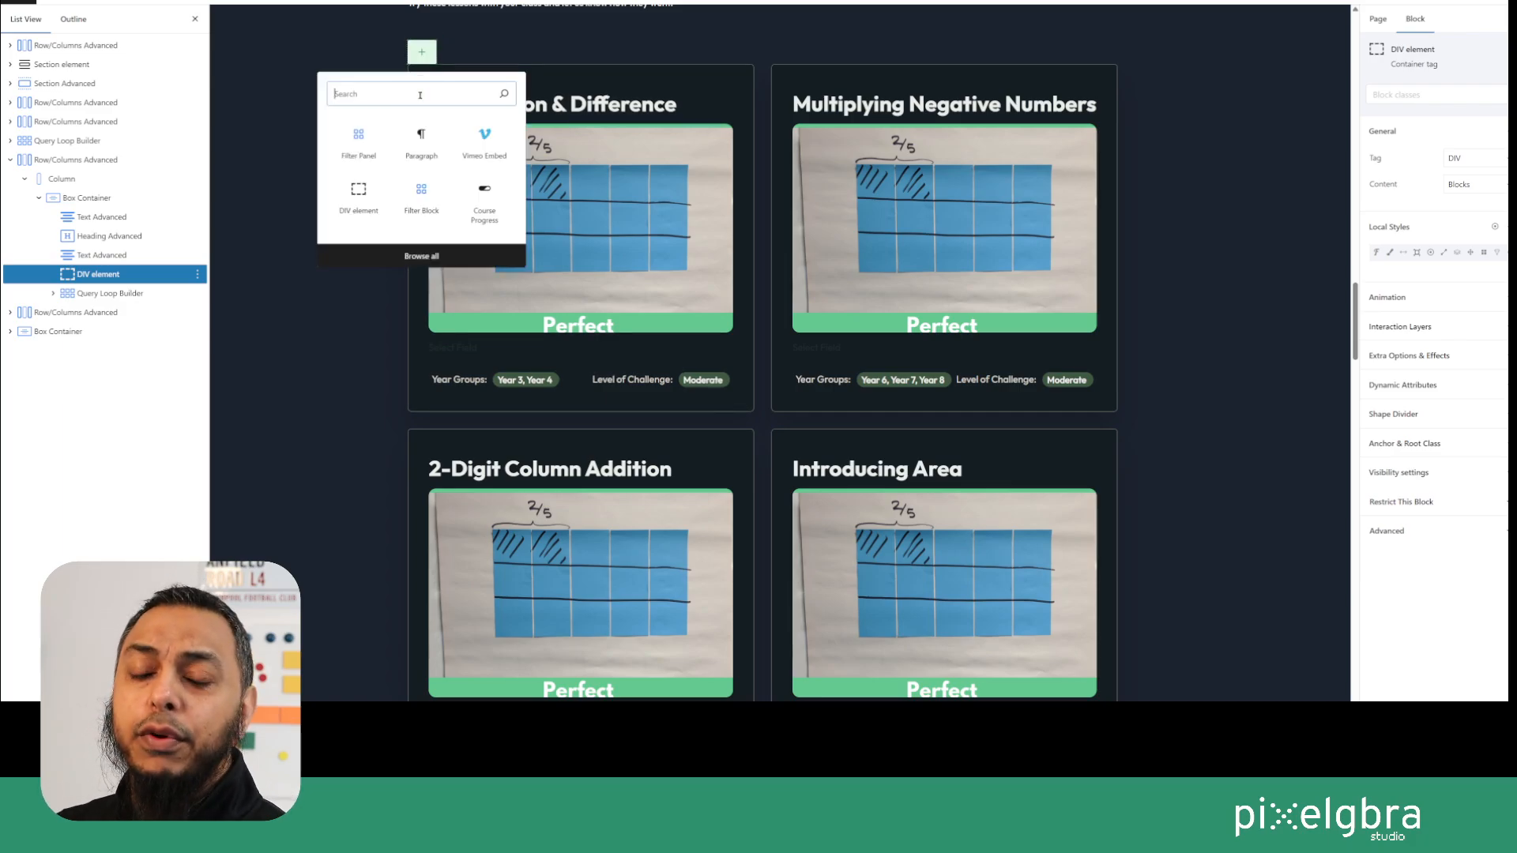
{"action": "left_click", "coordinate": [366, 140]}
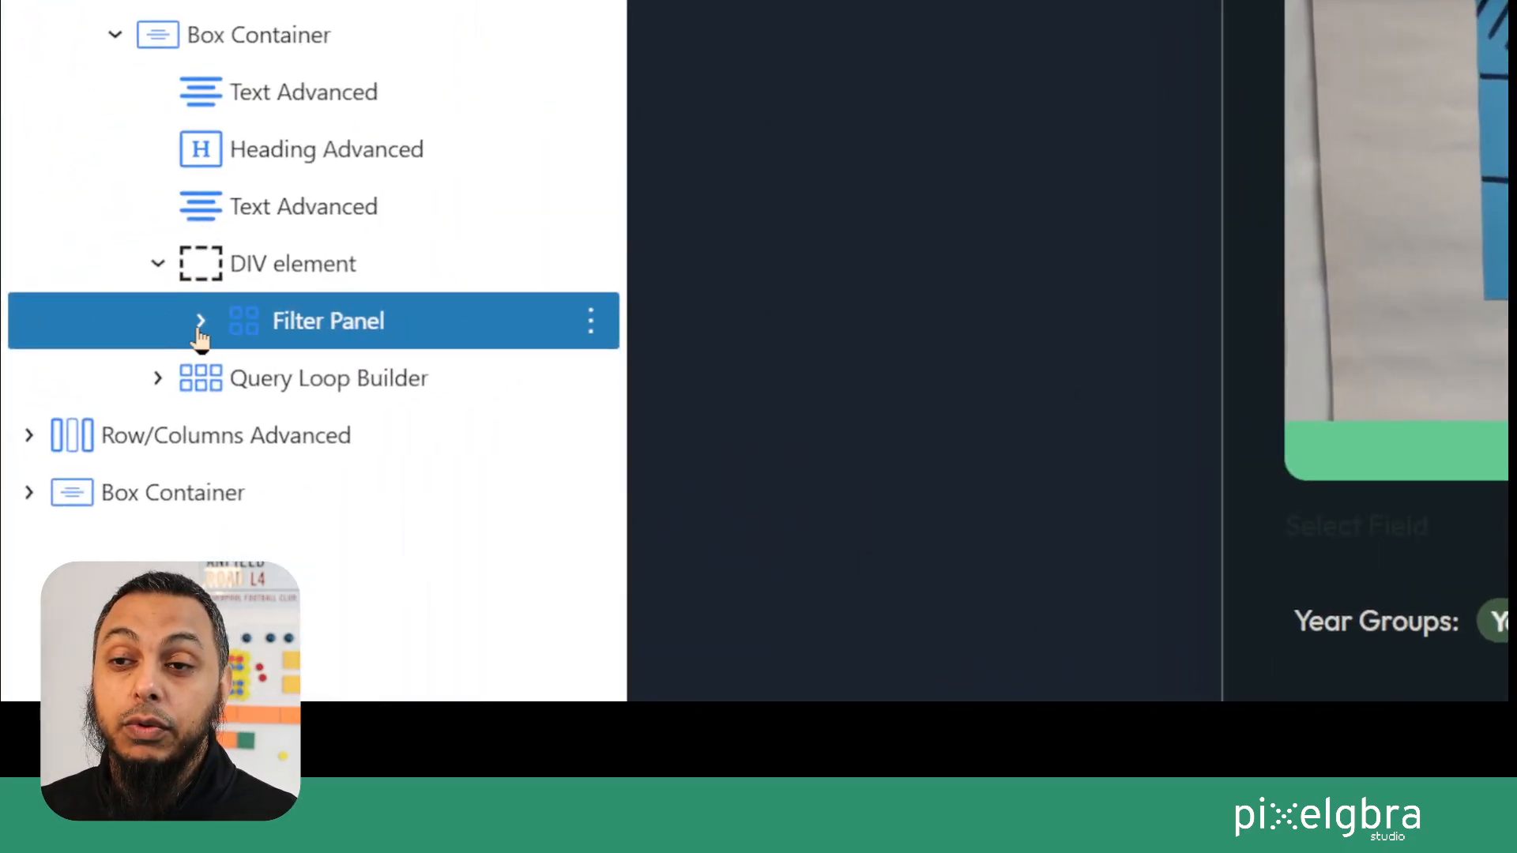
{"action": "left_click", "coordinate": [197, 325]}
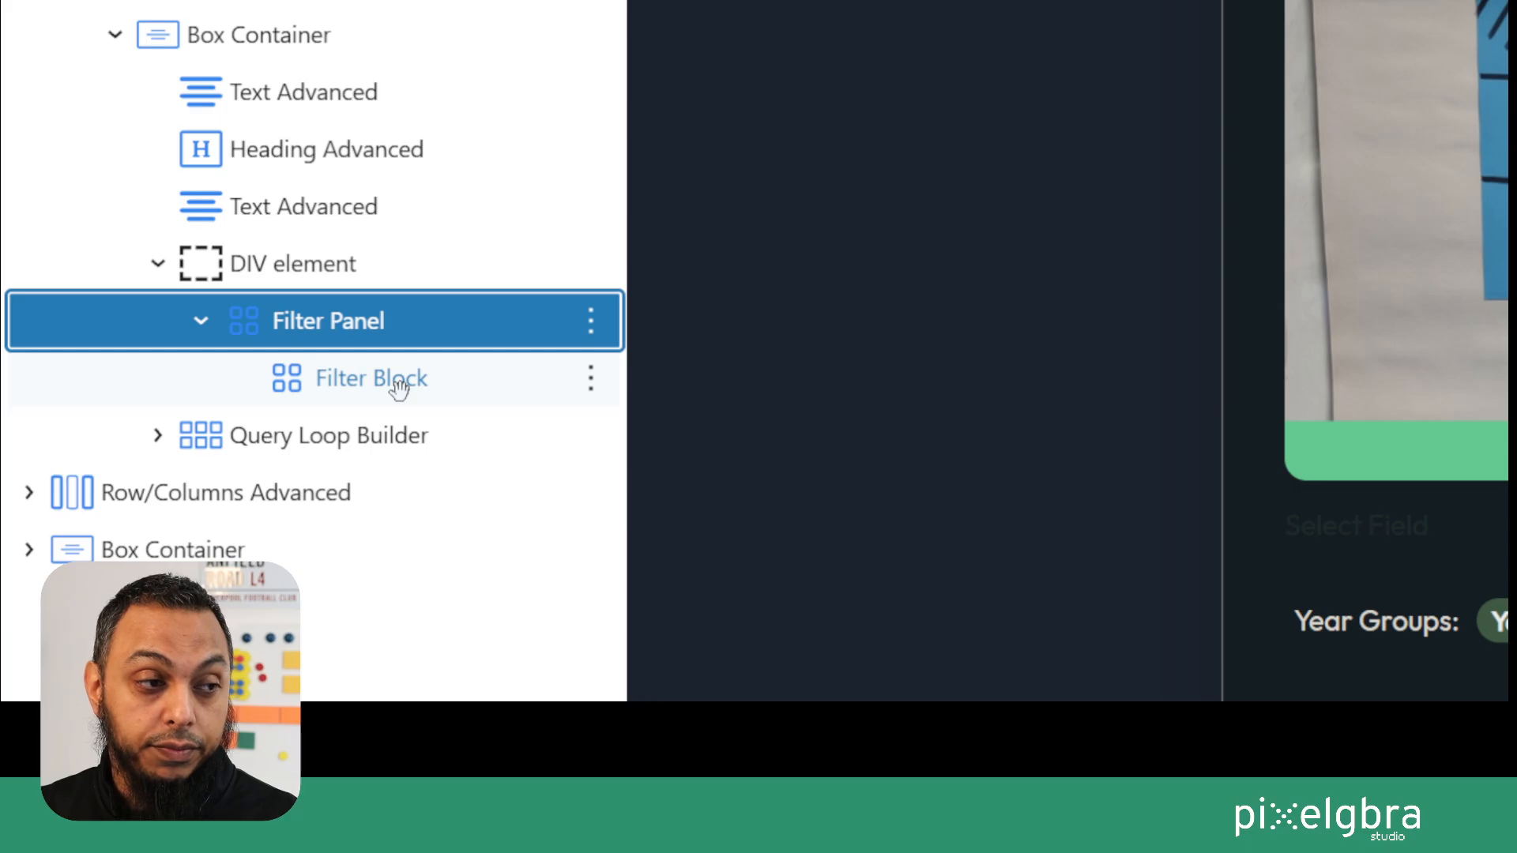
Connect the new Filter Panel to the lesson plans query by pasting gspb_filterid_gsbp-0587d28 as its query block ID.
{"action": "left_click", "coordinate": [383, 326]}
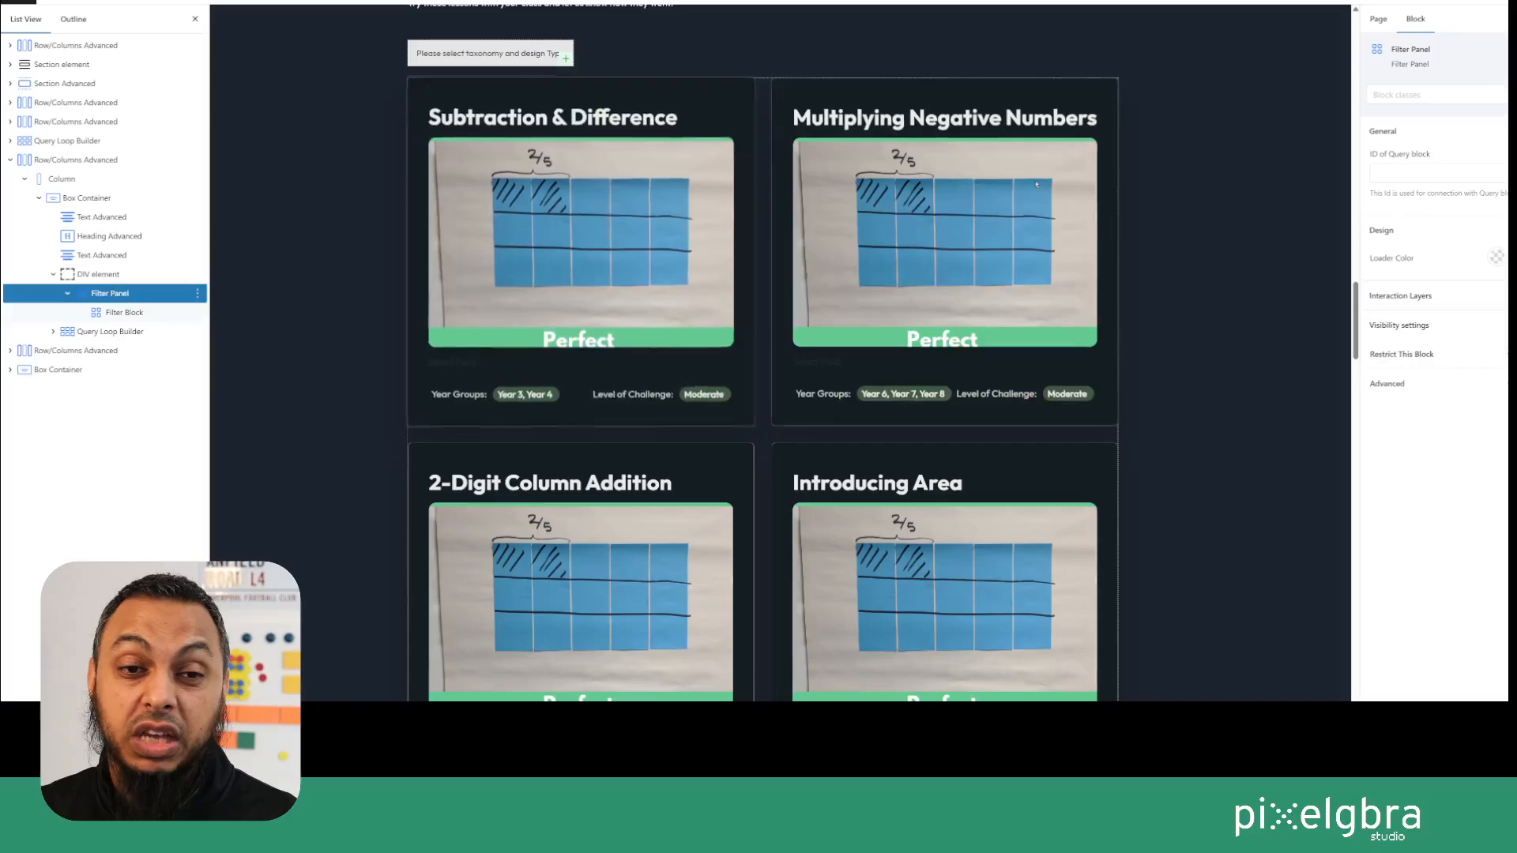
{"action": "right_click", "coordinate": [1408, 168]}
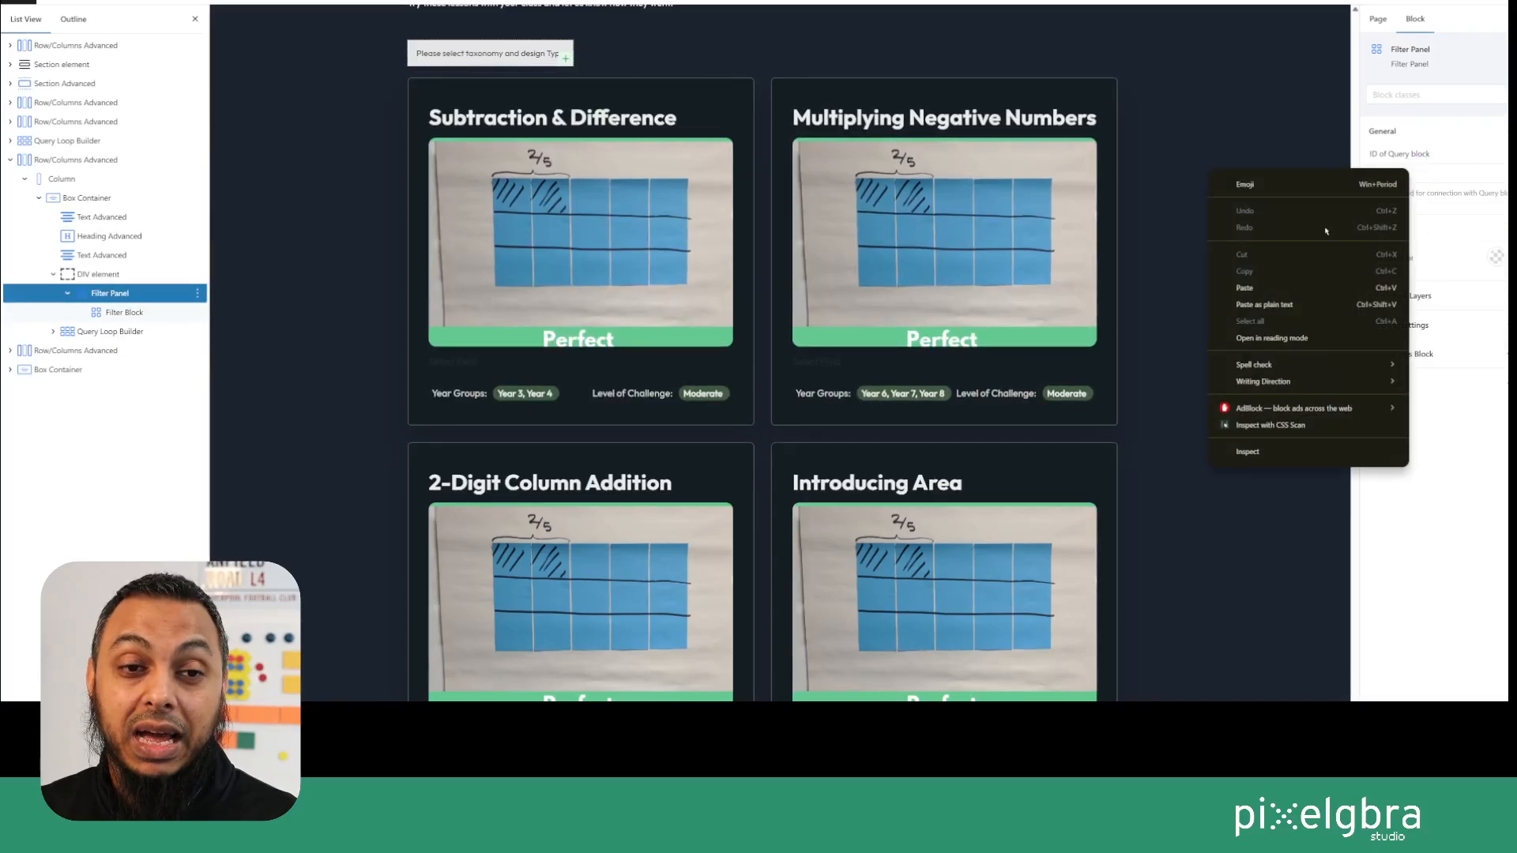
{"action": "left_click", "coordinate": [1294, 301]}
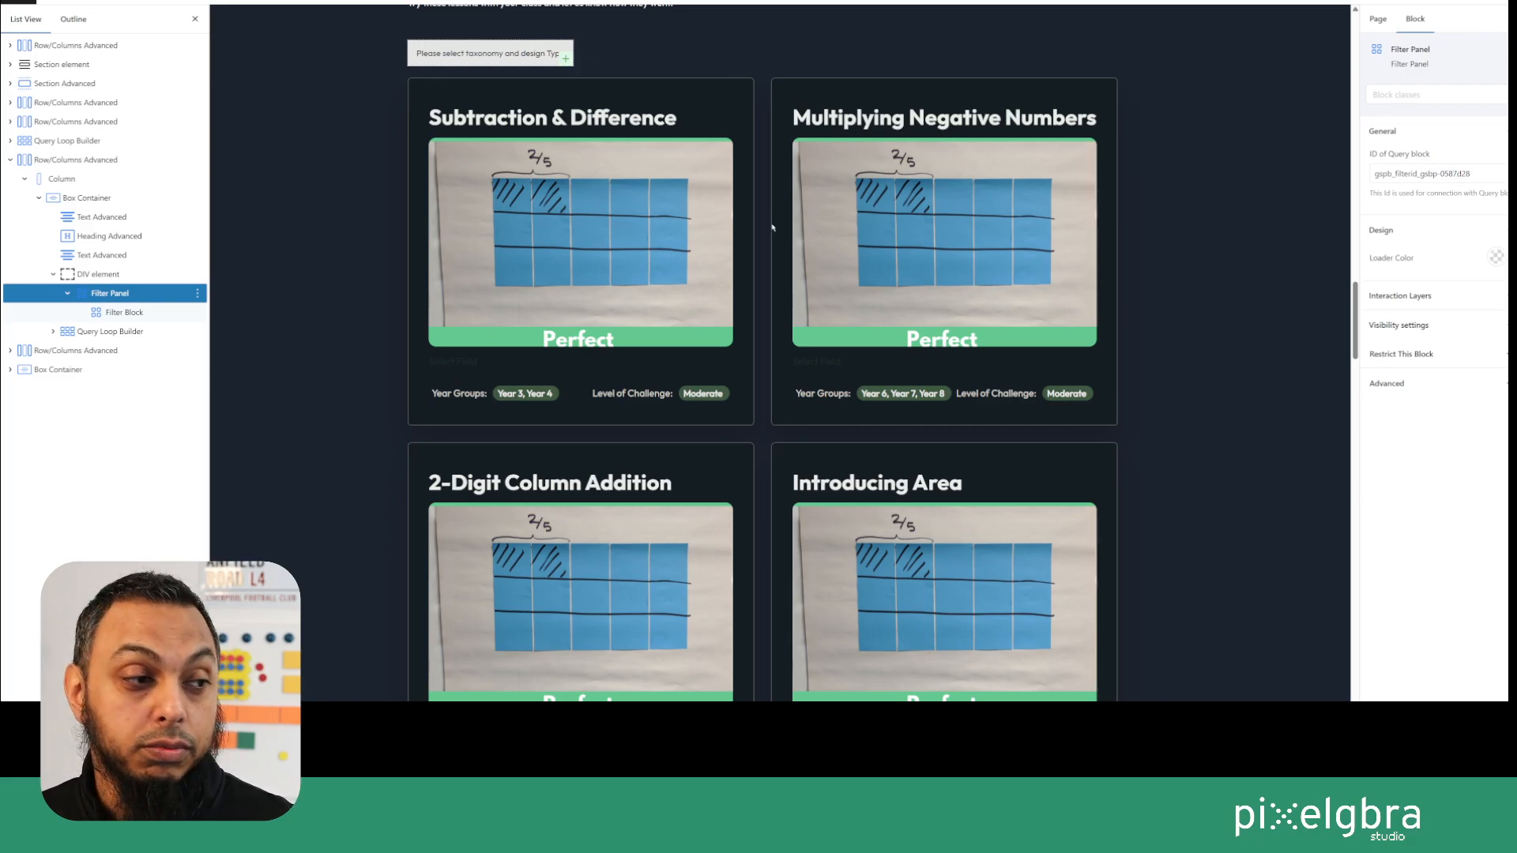
{"action": "scroll", "coordinate": [773, 227], "scroll_direction": "up", "scroll_amount": 3}
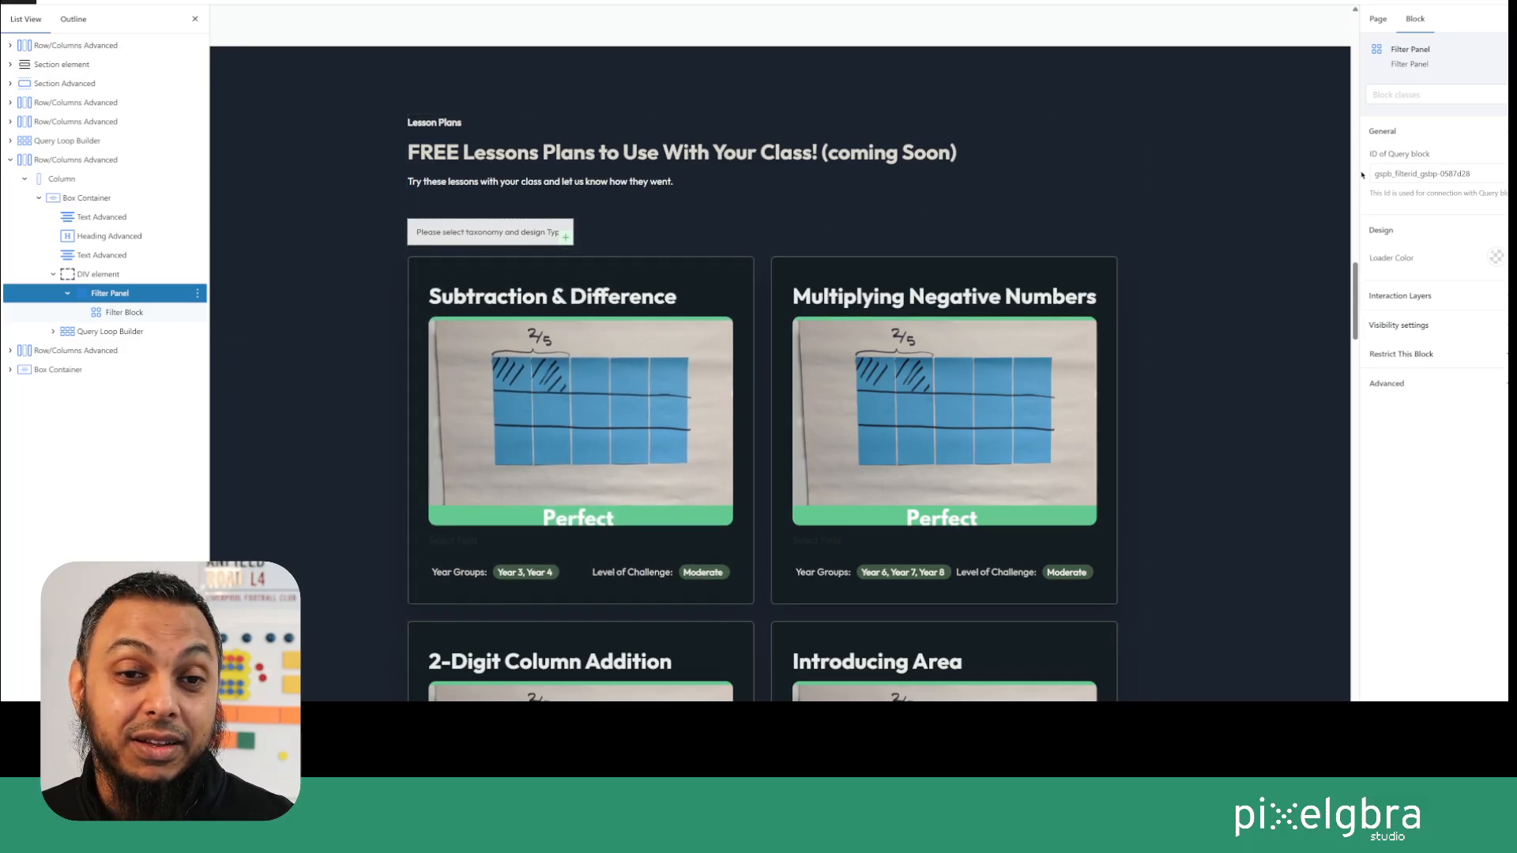
Set the nested Filter Block's source to Taxonomy and choose the year-group taxonomy.
{"action": "left_click", "coordinate": [129, 312]}
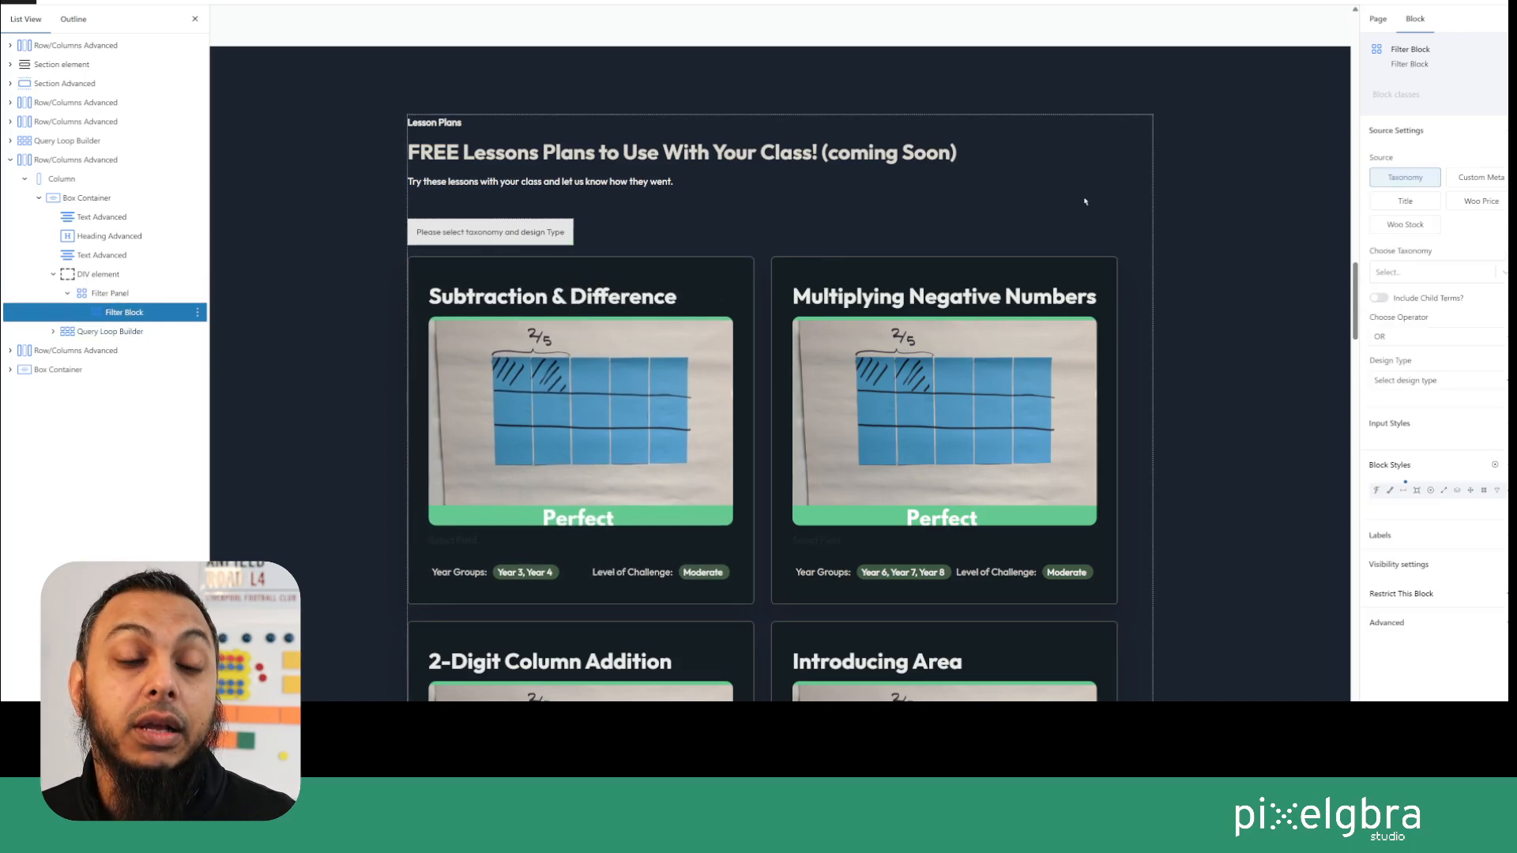
{"action": "scroll", "coordinate": [1000, 277], "scroll_direction": "down", "scroll_amount": 3}
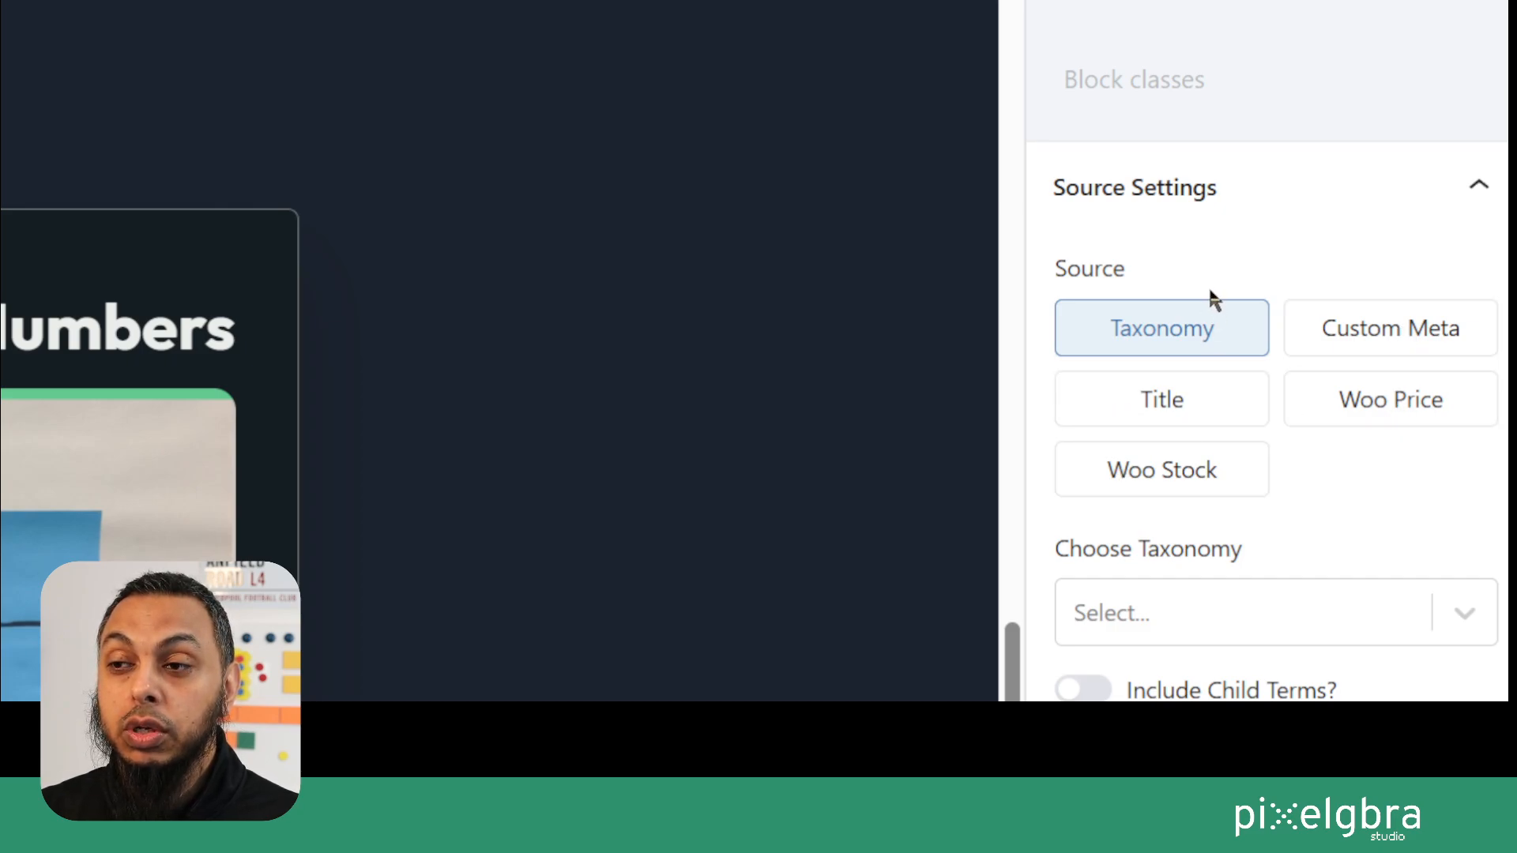
{"action": "left_click", "coordinate": [1183, 331]}
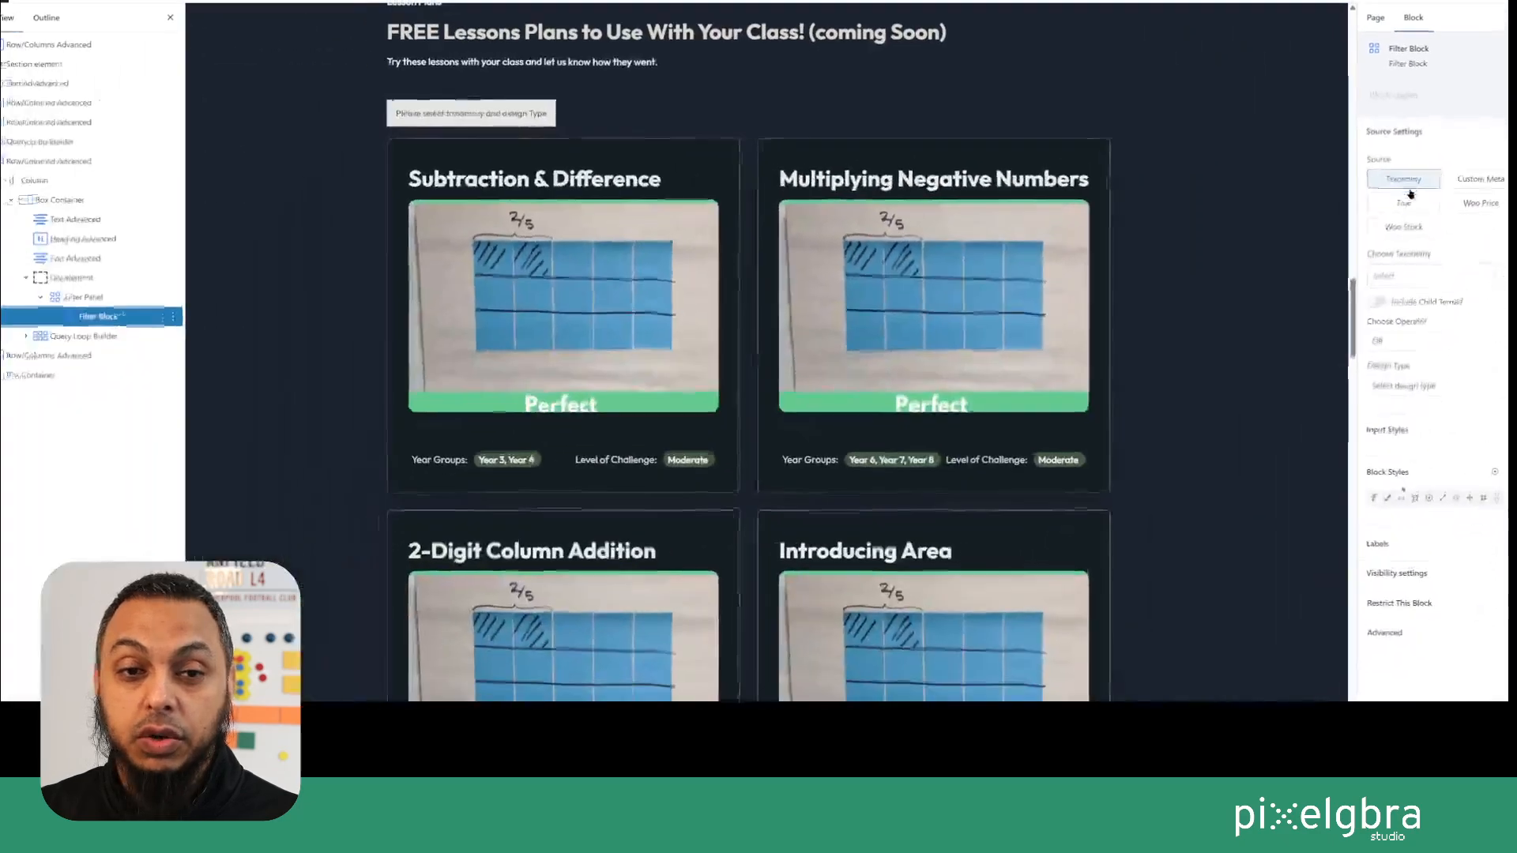
{"action": "left_click", "coordinate": [1484, 273]}
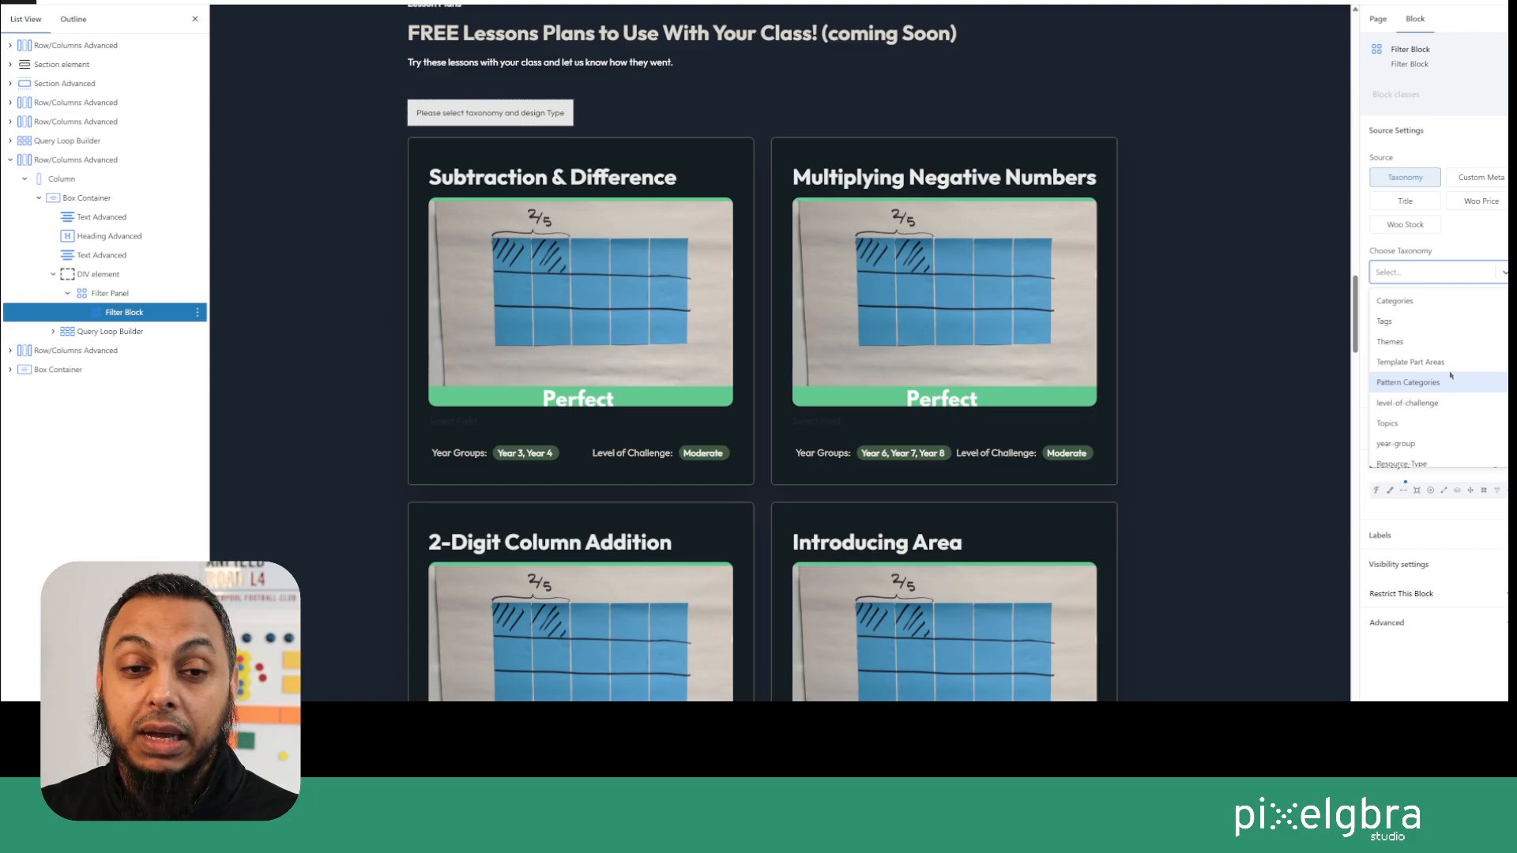
{"action": "scroll", "coordinate": [1450, 371], "scroll_direction": "down", "scroll_amount": 3}
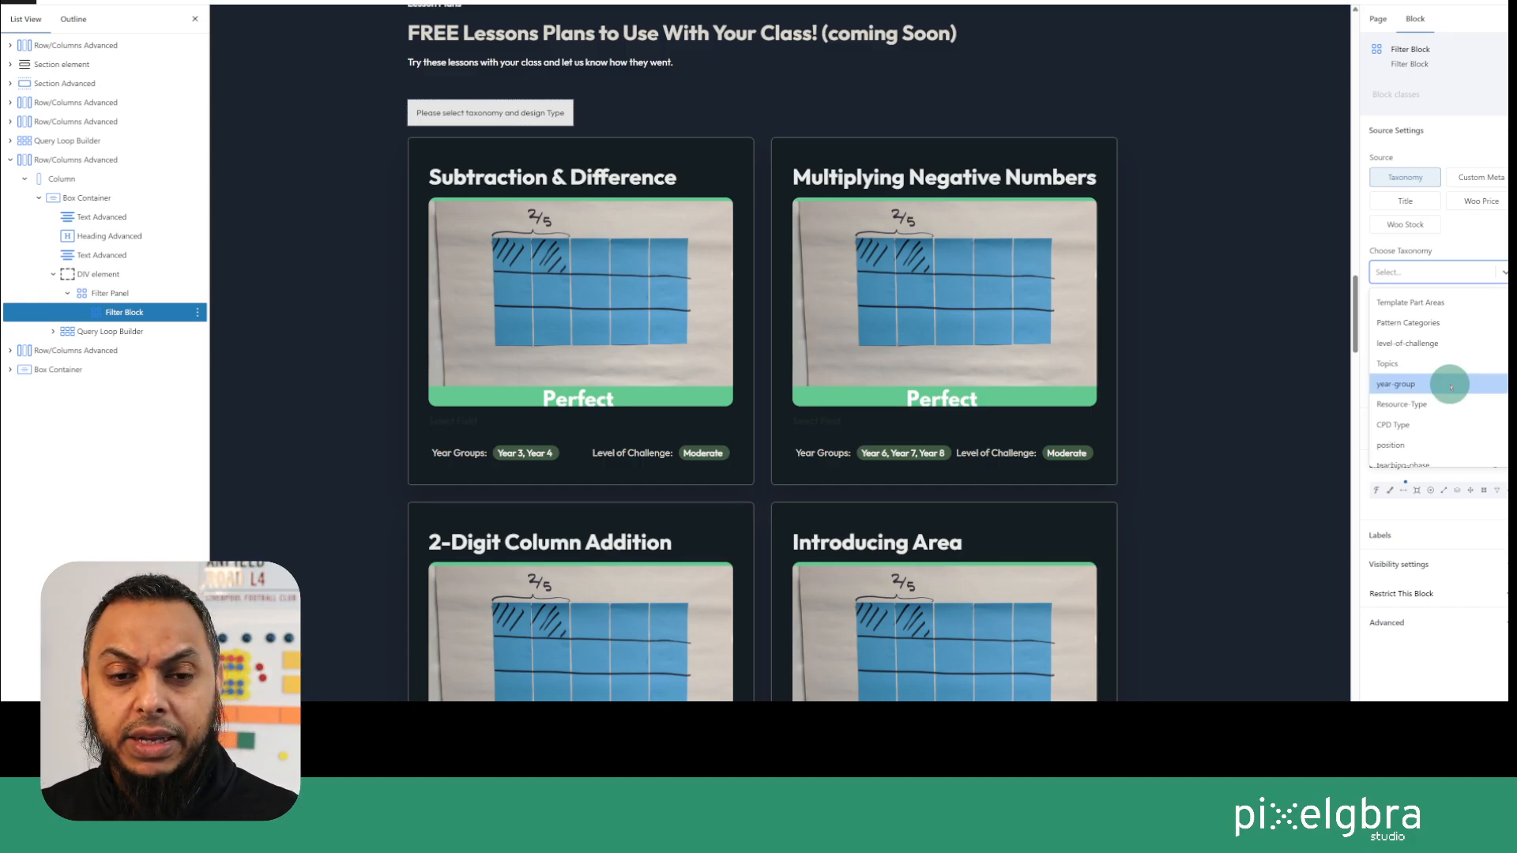
{"action": "left_click", "coordinate": [1450, 385]}
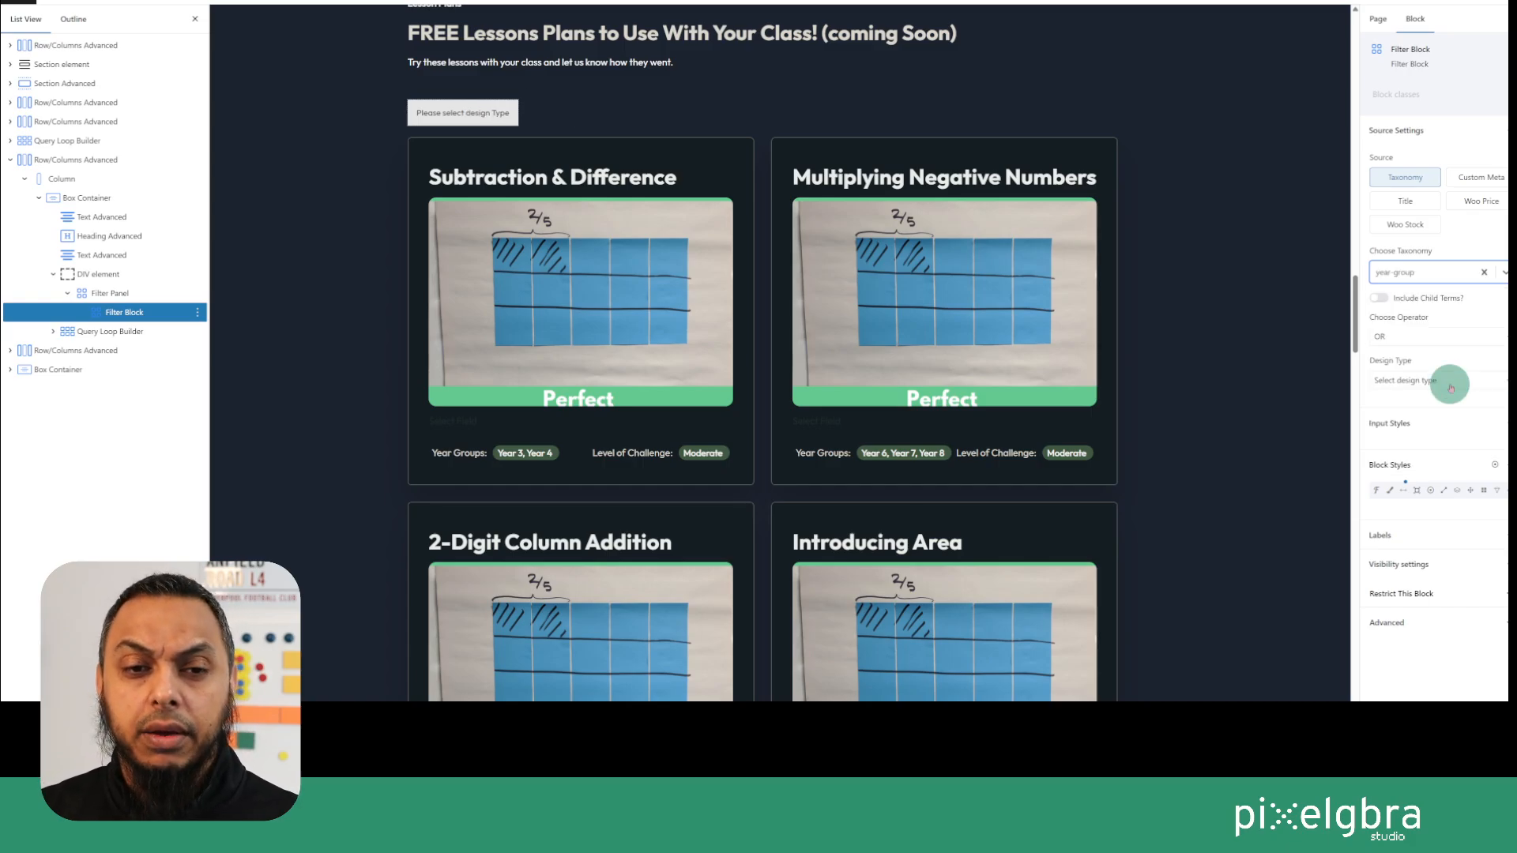
Review the Filter Block's operator options, keep OR, and set the design type to Text Tags.
{"action": "left_click", "coordinate": [1420, 346]}
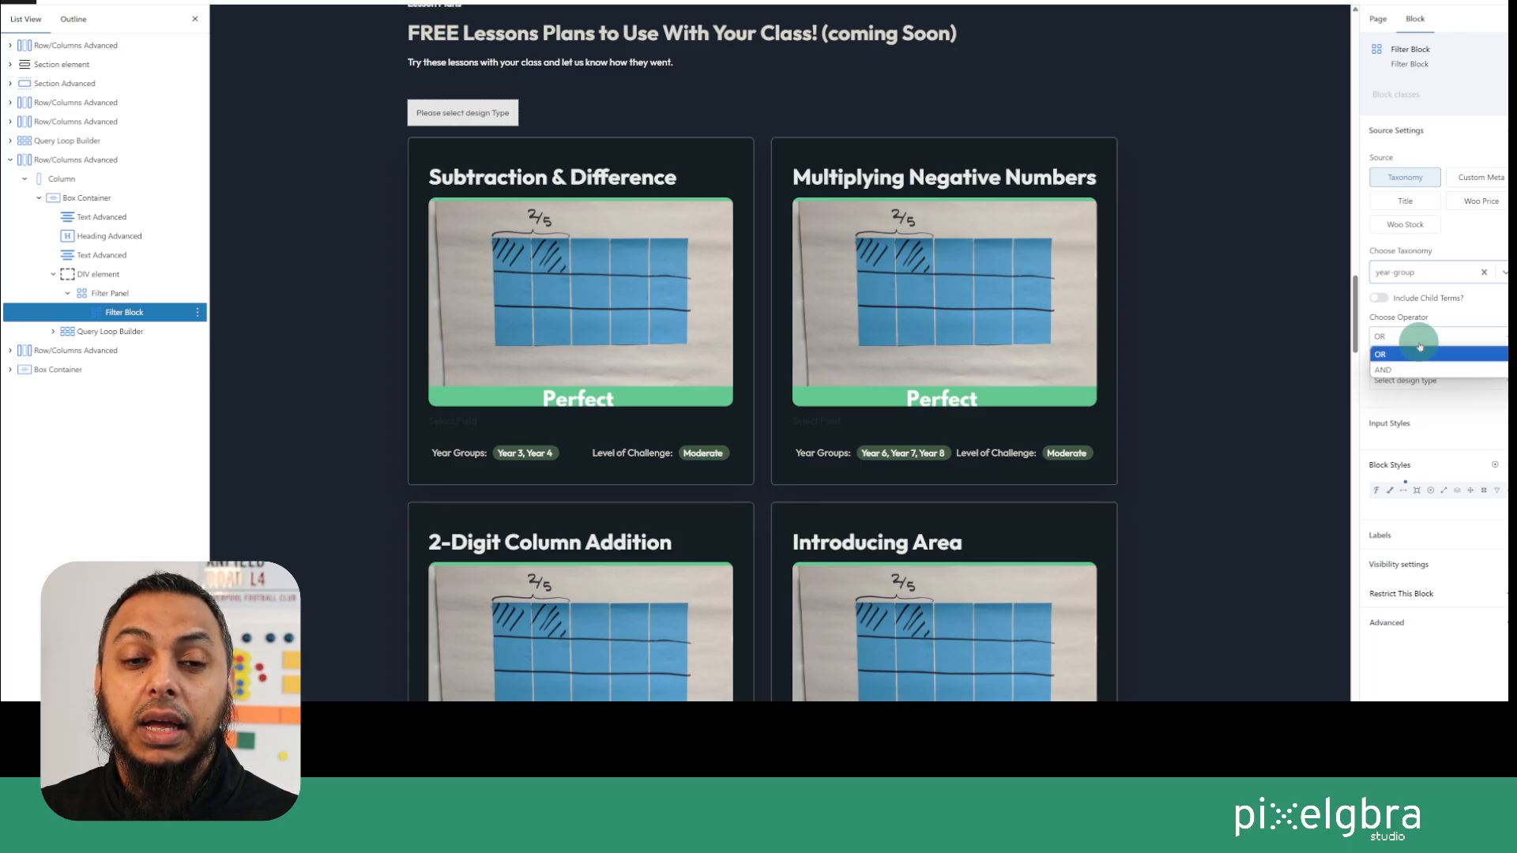
{"action": "left_click", "coordinate": [1420, 349]}
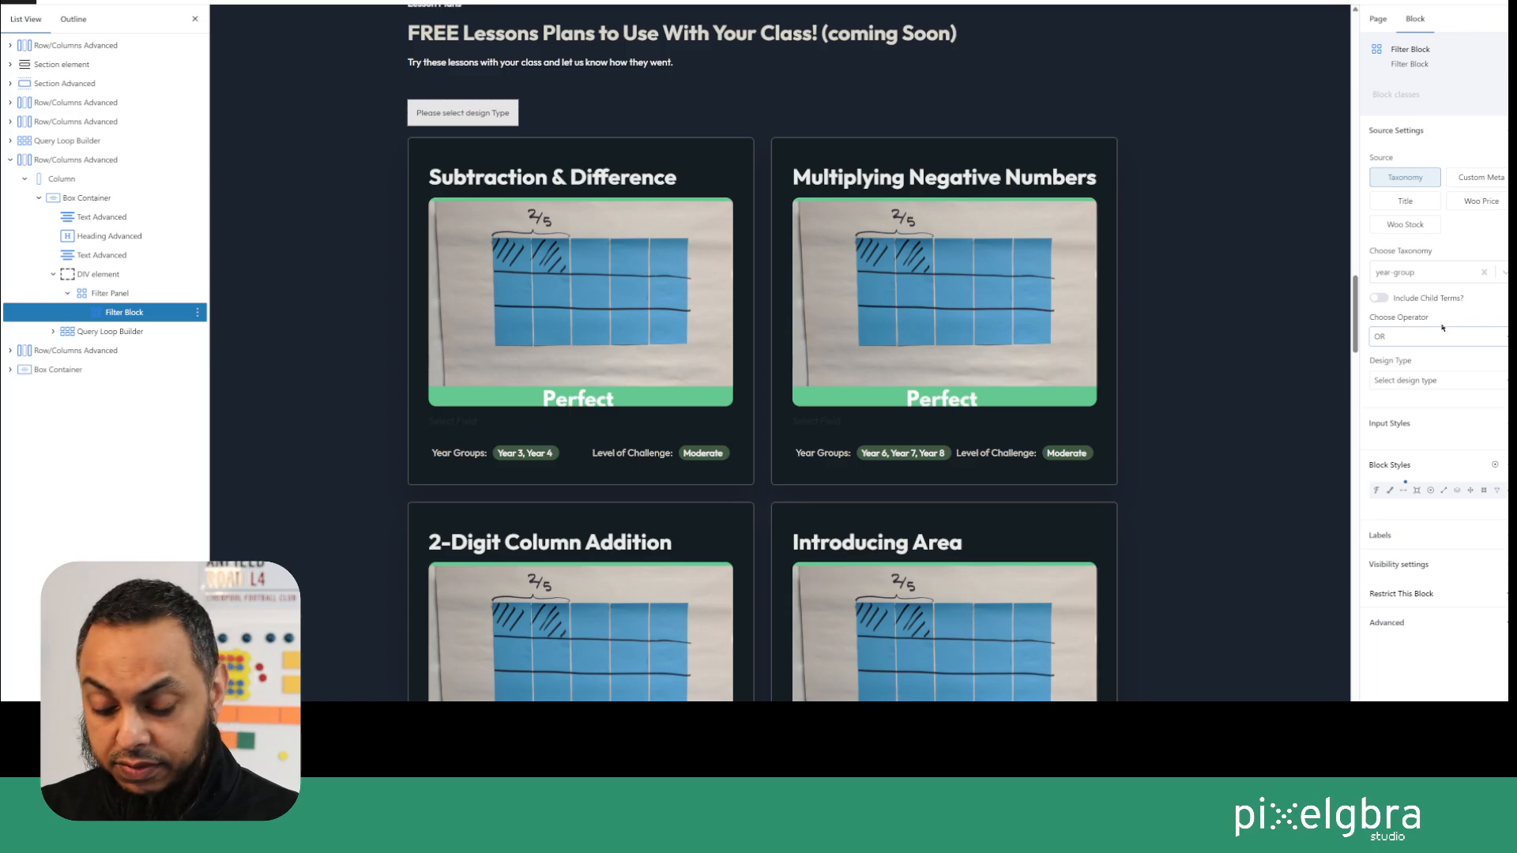
{"action": "left_click", "coordinate": [1442, 338]}
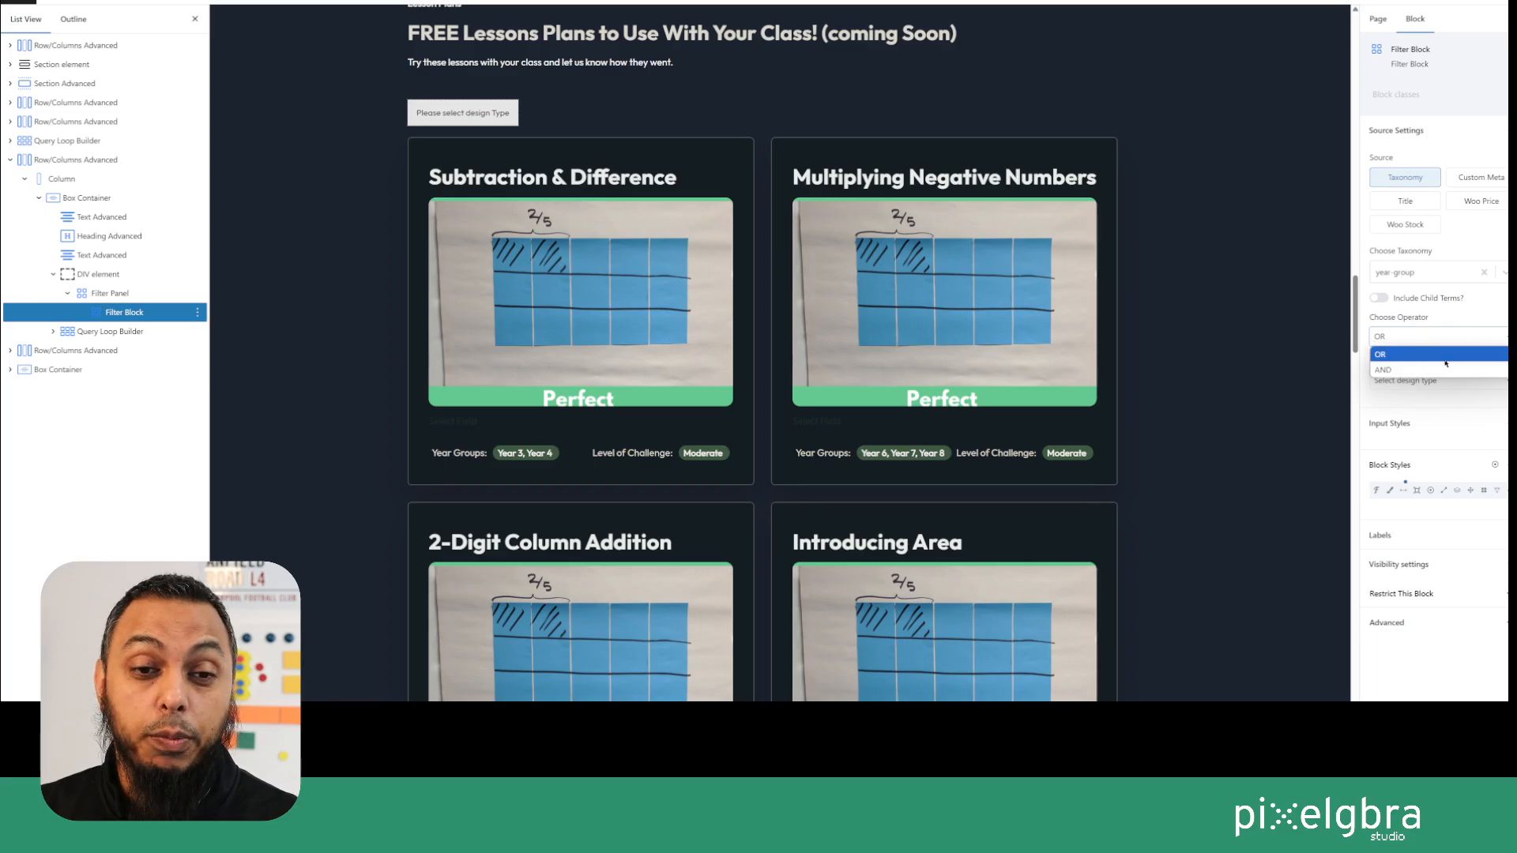
{"action": "left_click", "coordinate": [1455, 318]}
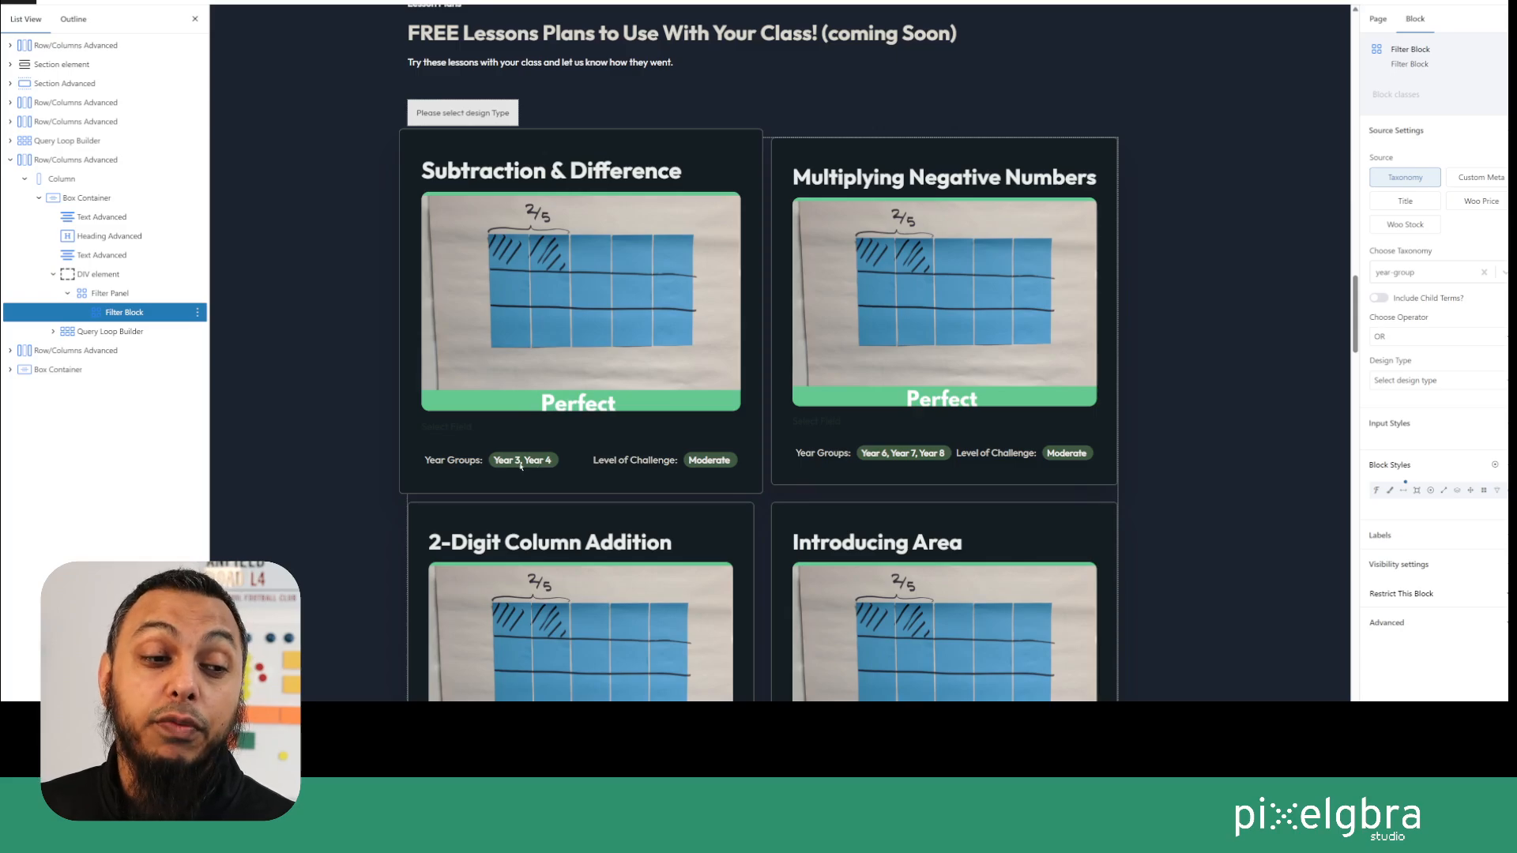
{"action": "left_click", "coordinate": [1434, 336]}
{"action": "left_click", "coordinate": [1437, 339]}
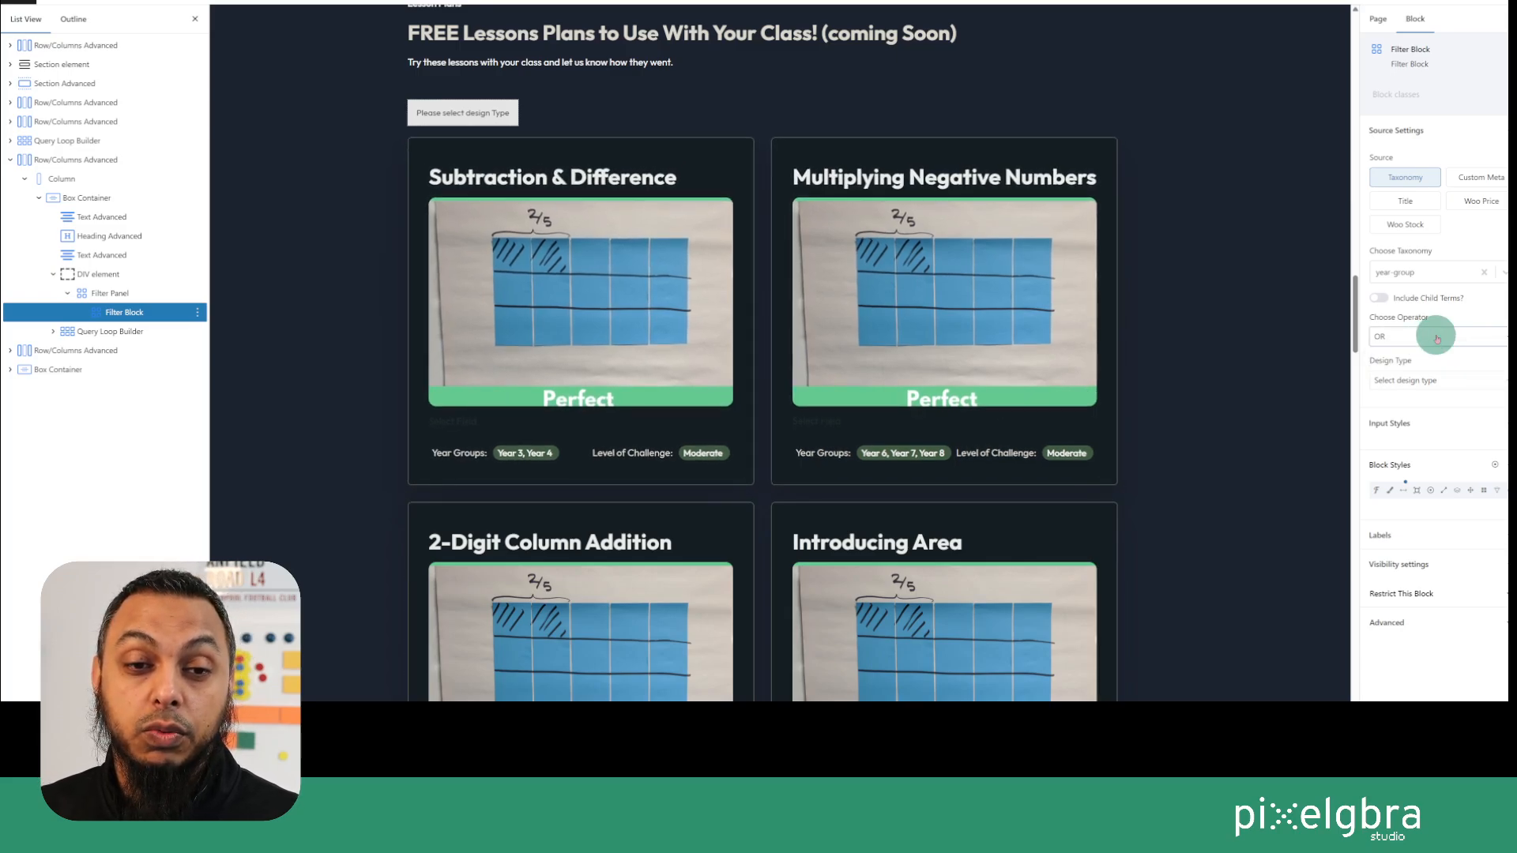
{"action": "left_click", "coordinate": [1436, 382]}
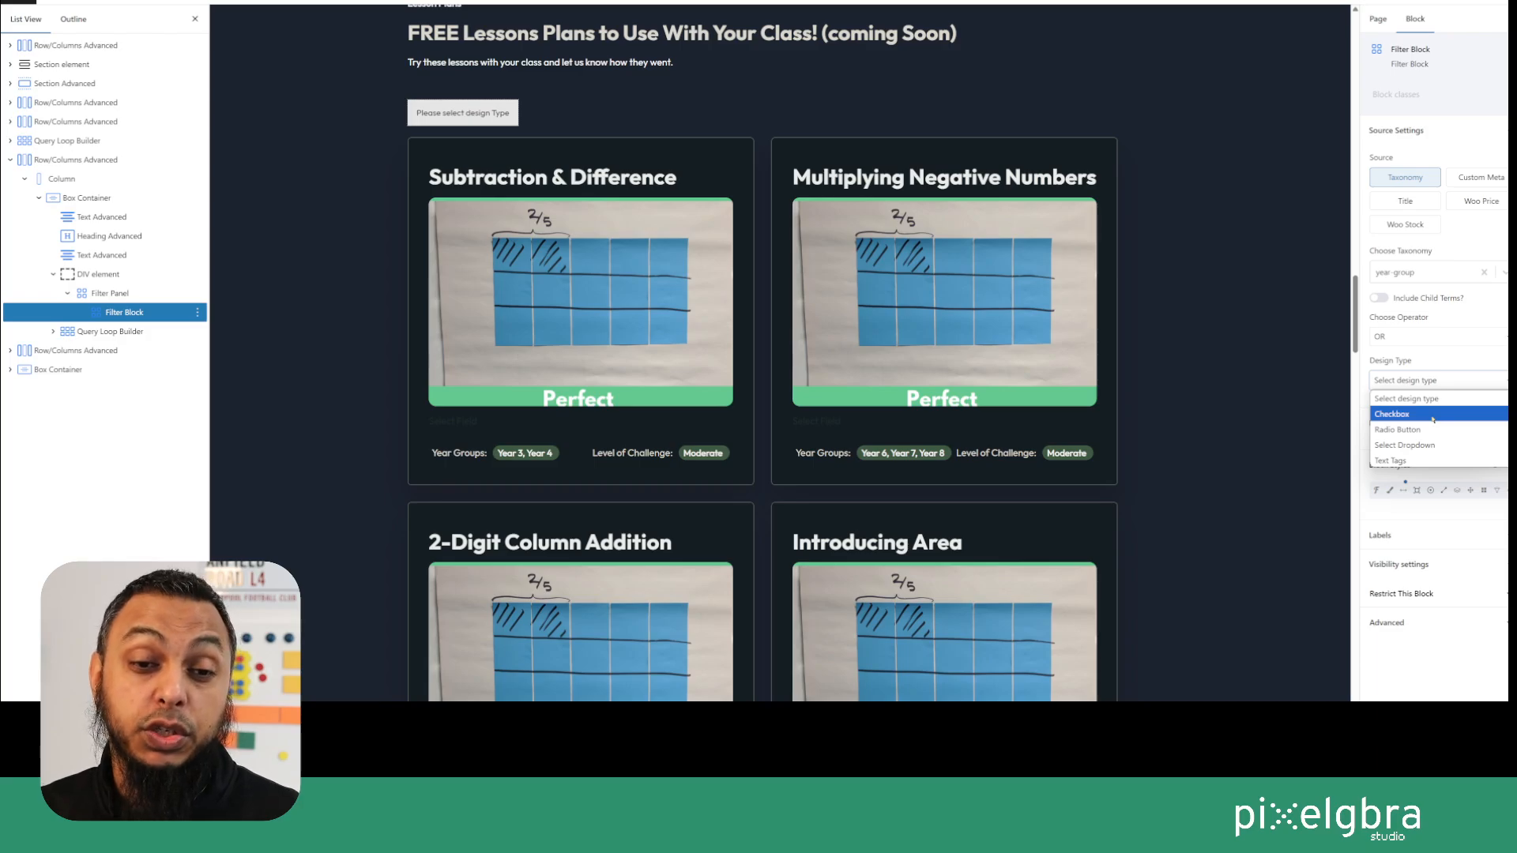
{"action": "left_click", "coordinate": [1426, 463]}
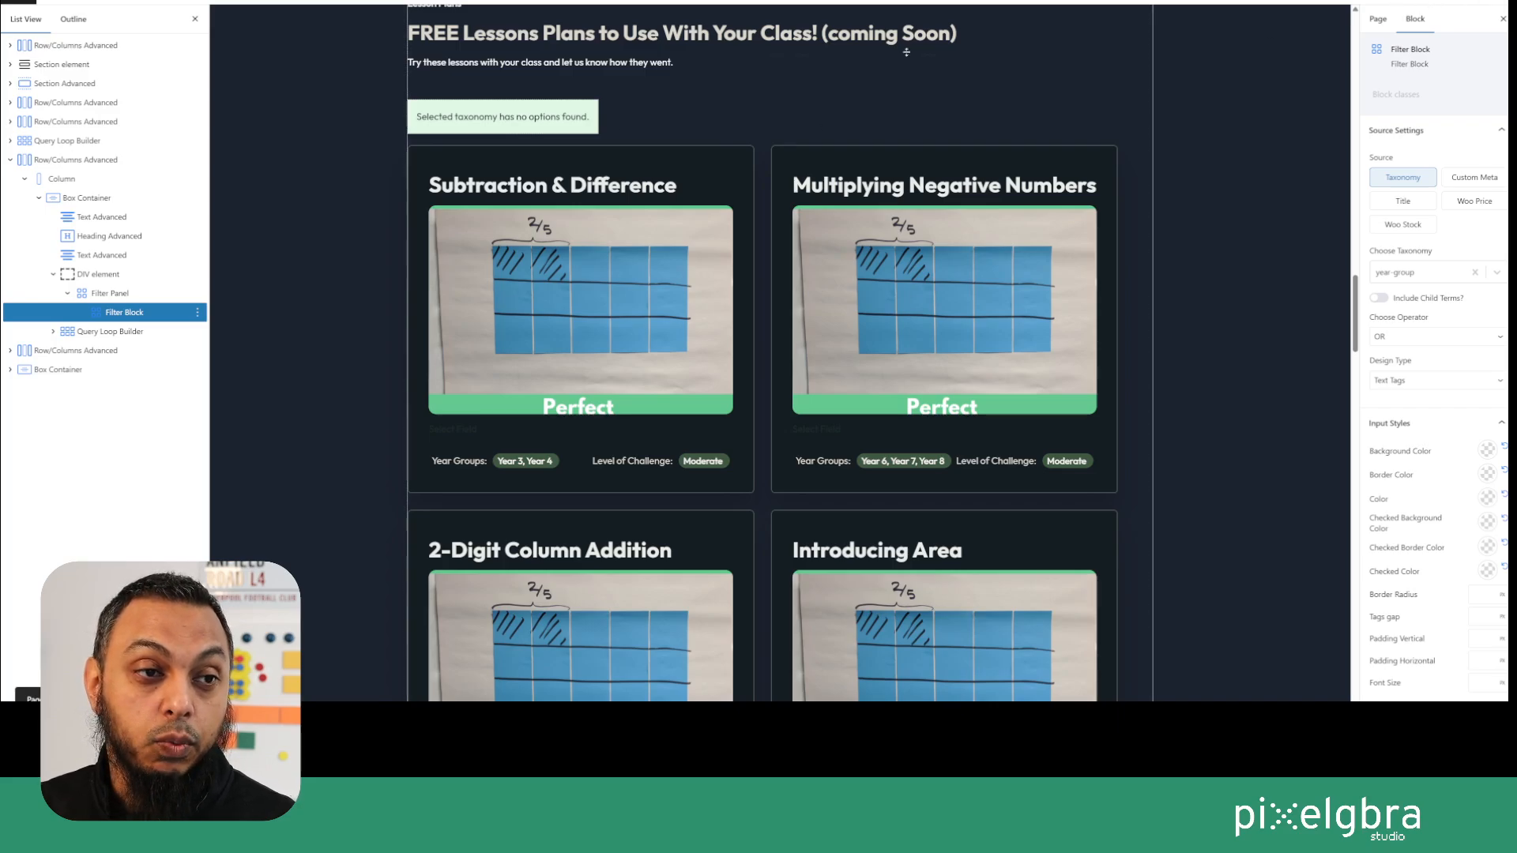
Open the updated page live, filter the lesson plans by Year 6 and check the year groups on the resulting cards.
{"action": "left_click", "coordinate": [1356, 1]}
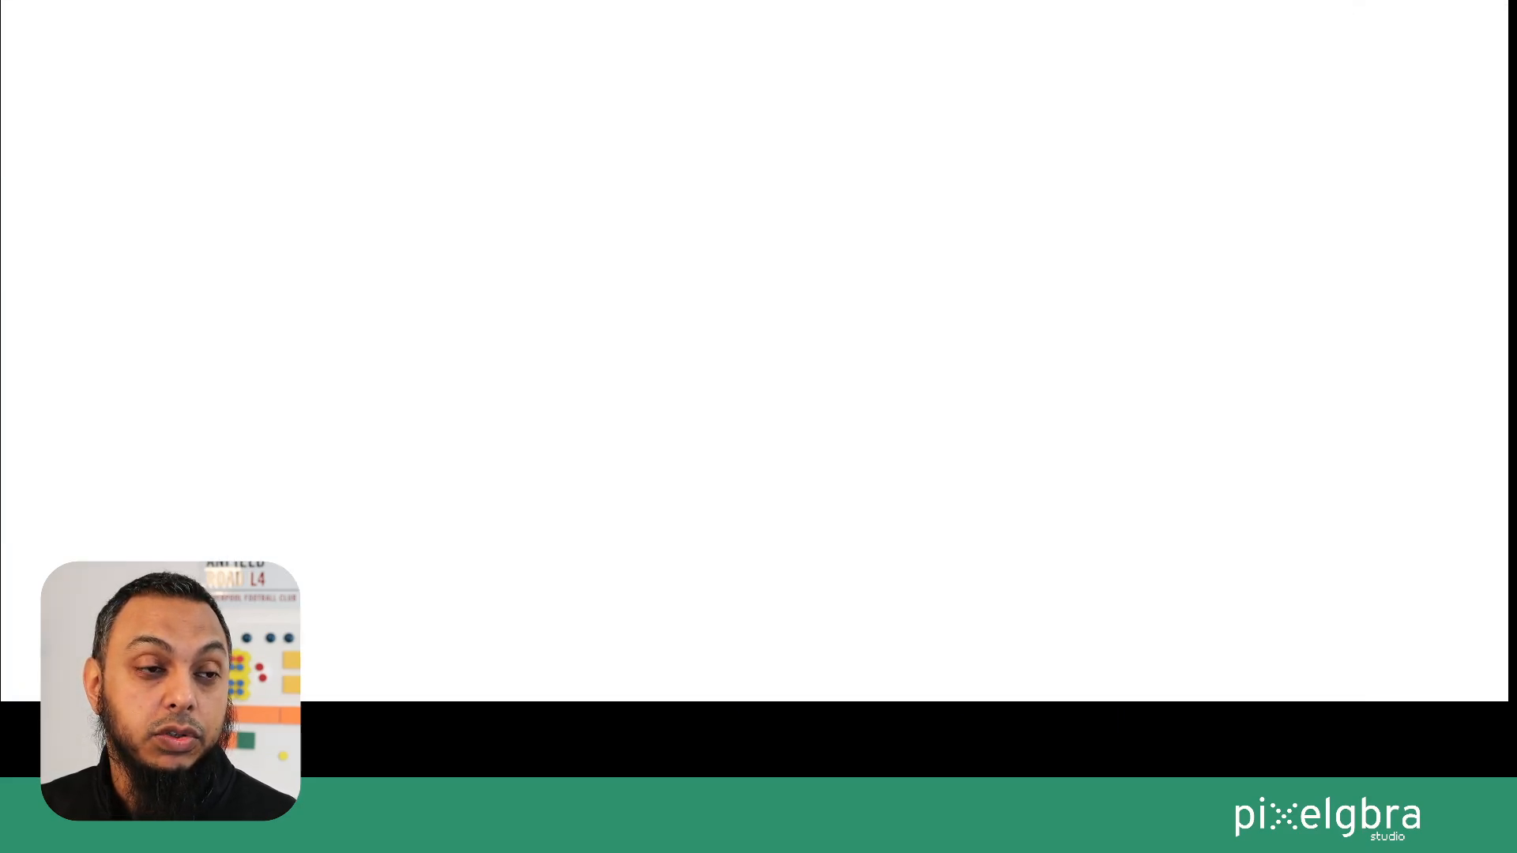
{"action": "scroll", "coordinate": [1156, 200], "scroll_direction": "down", "scroll_amount": 12}
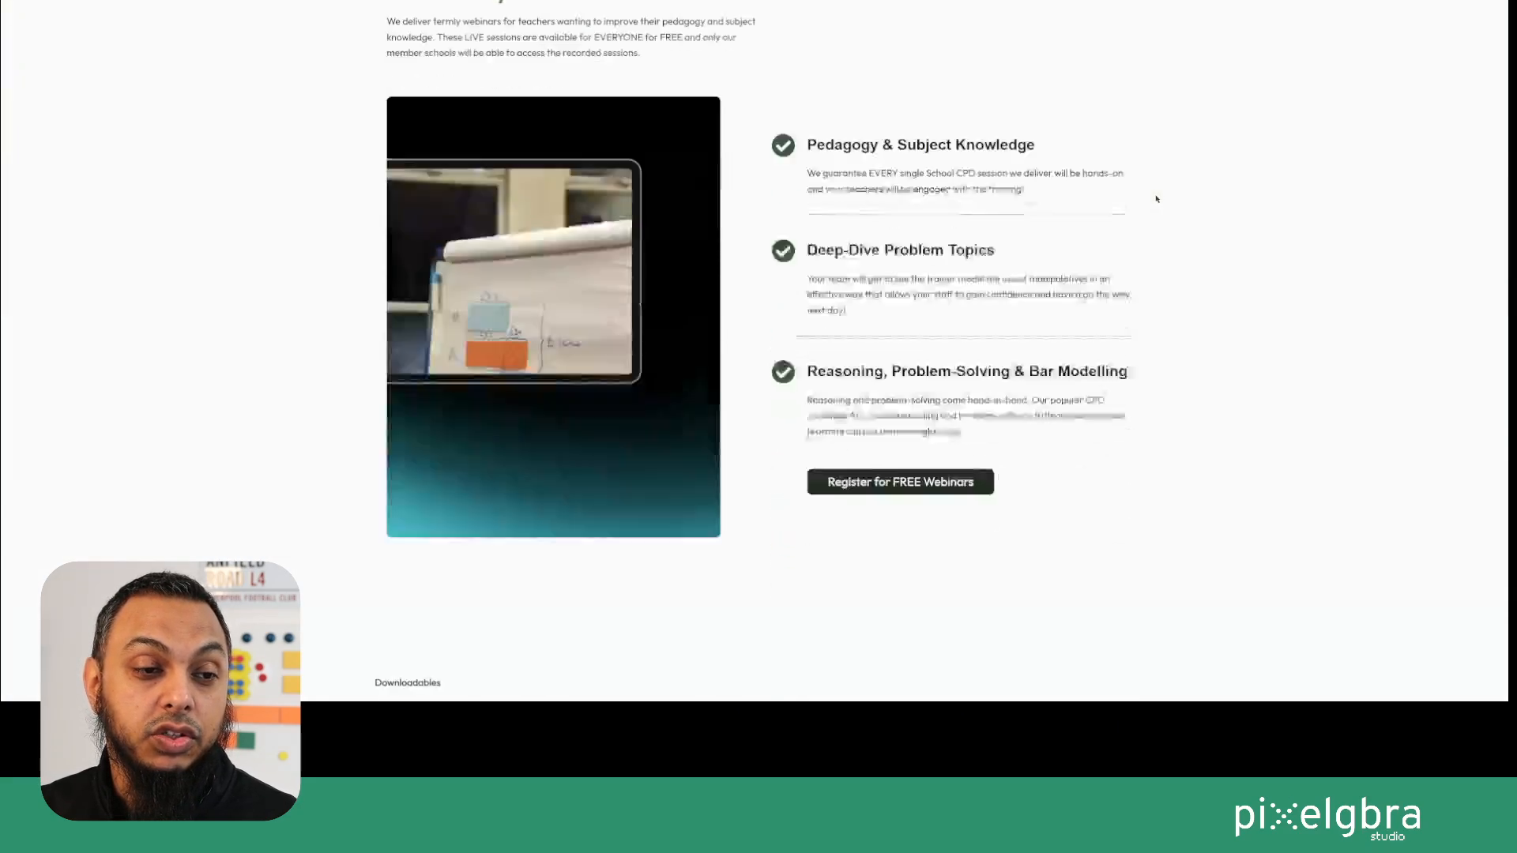
{"action": "scroll", "coordinate": [1156, 199], "scroll_direction": "down", "scroll_amount": 10}
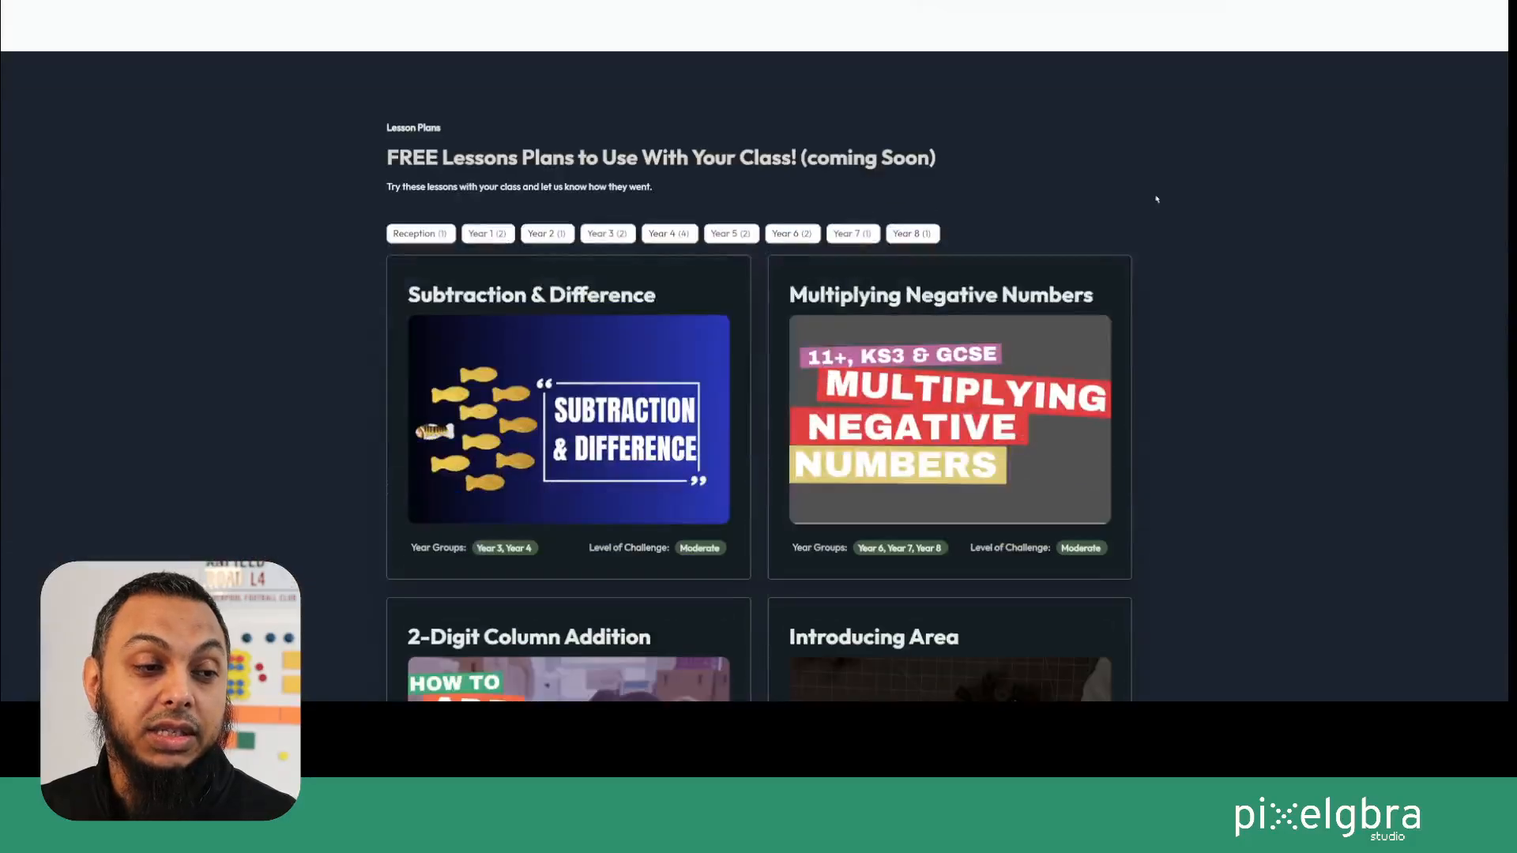
{"action": "left_click", "coordinate": [792, 233]}
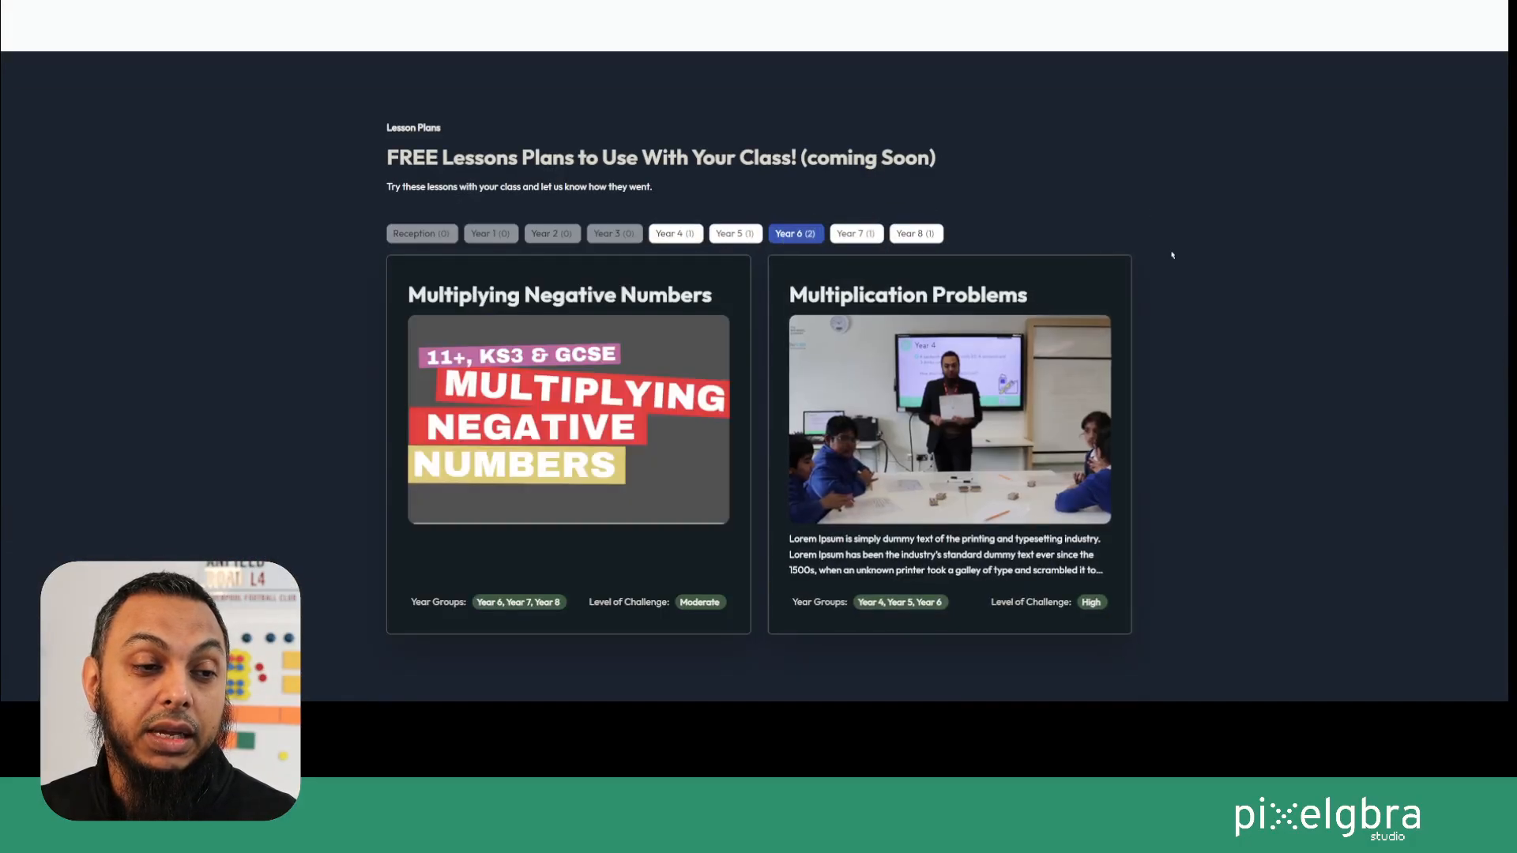
{"action": "scroll", "coordinate": [1173, 255], "scroll_direction": "down", "scroll_amount": 2}
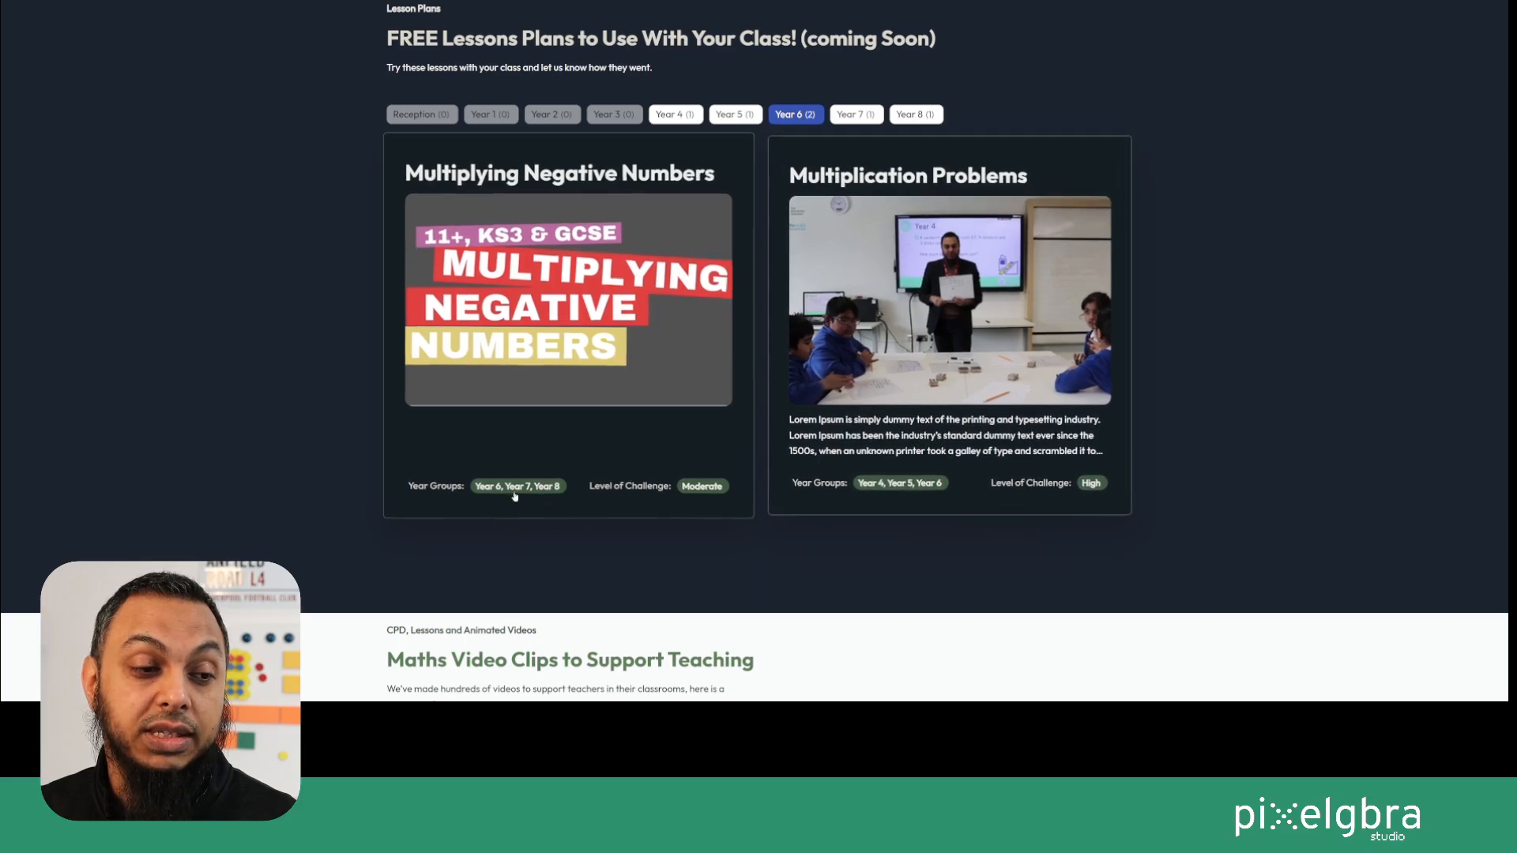
Add Year 5 to the live Year 6 filter, check the year groups on the resulting cards, and clear both filters.
{"action": "left_click", "coordinate": [746, 117]}
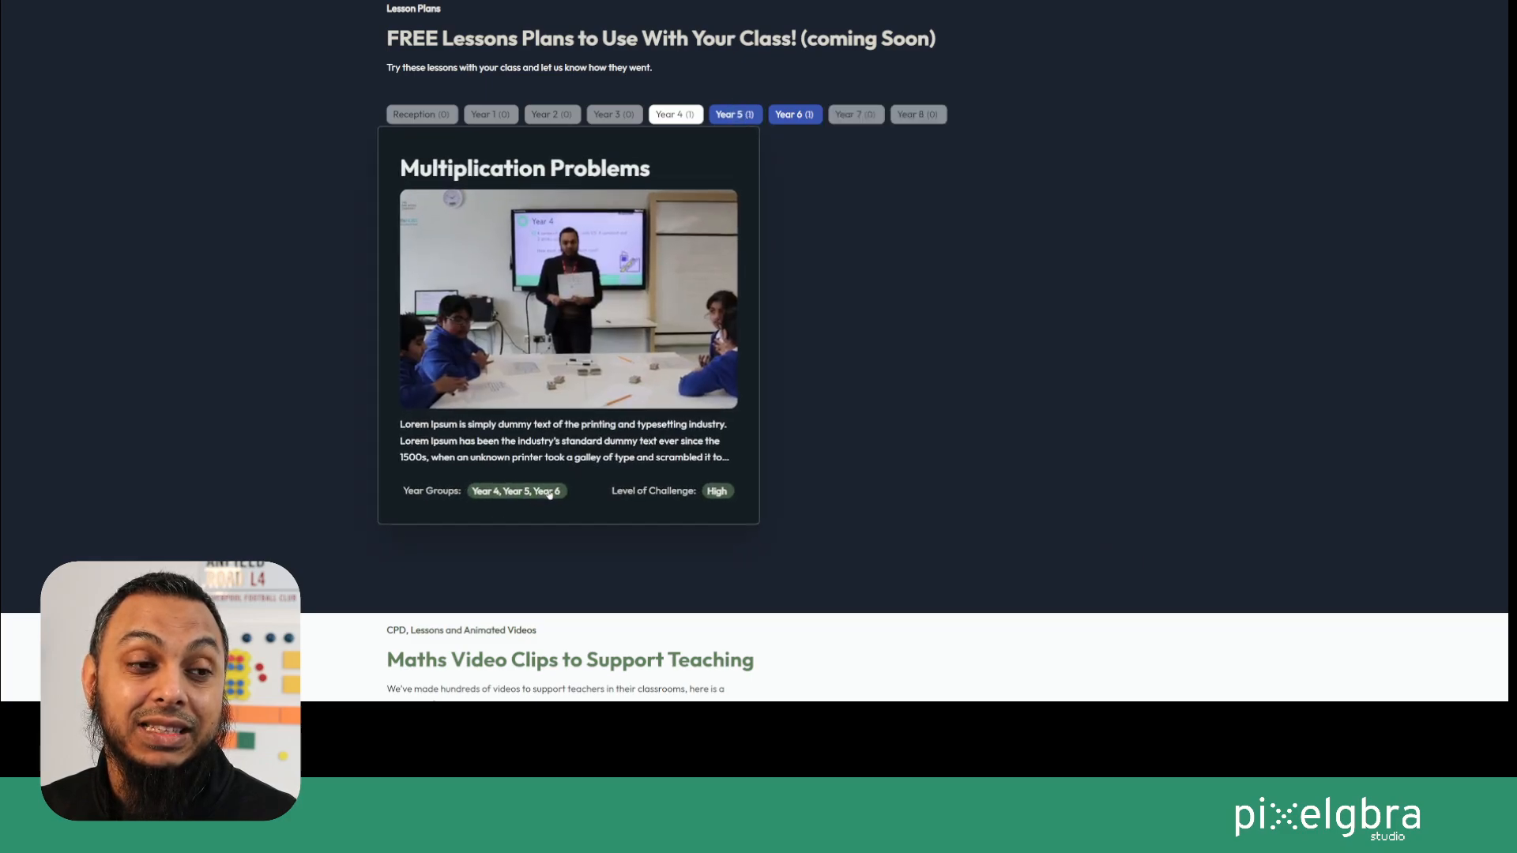
{"action": "left_click", "coordinate": [733, 115]}
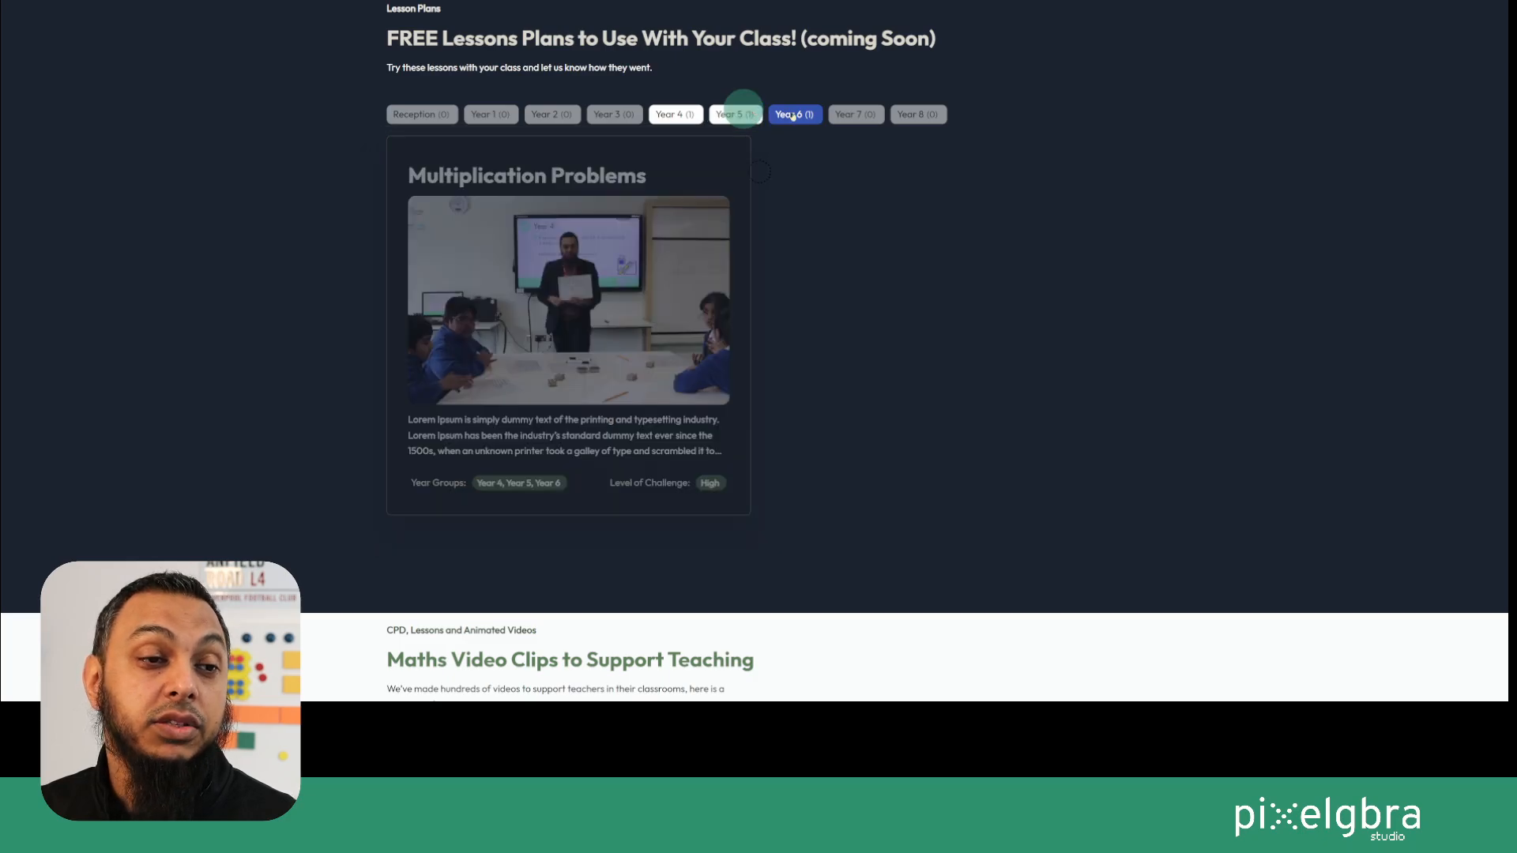
{"action": "left_click", "coordinate": [793, 114]}
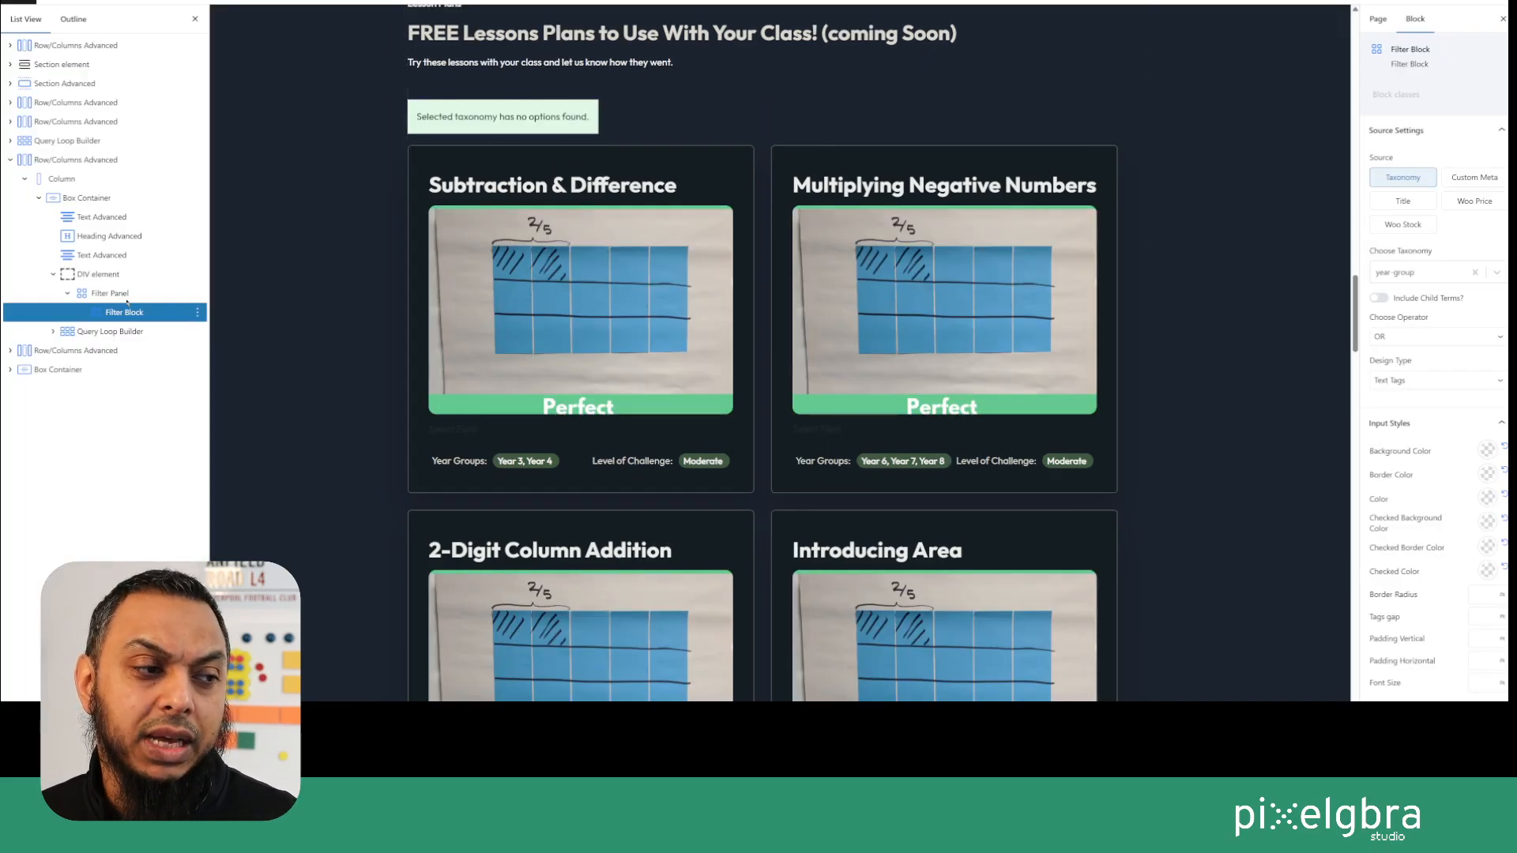
{"action": "left_click", "coordinate": [135, 313]}
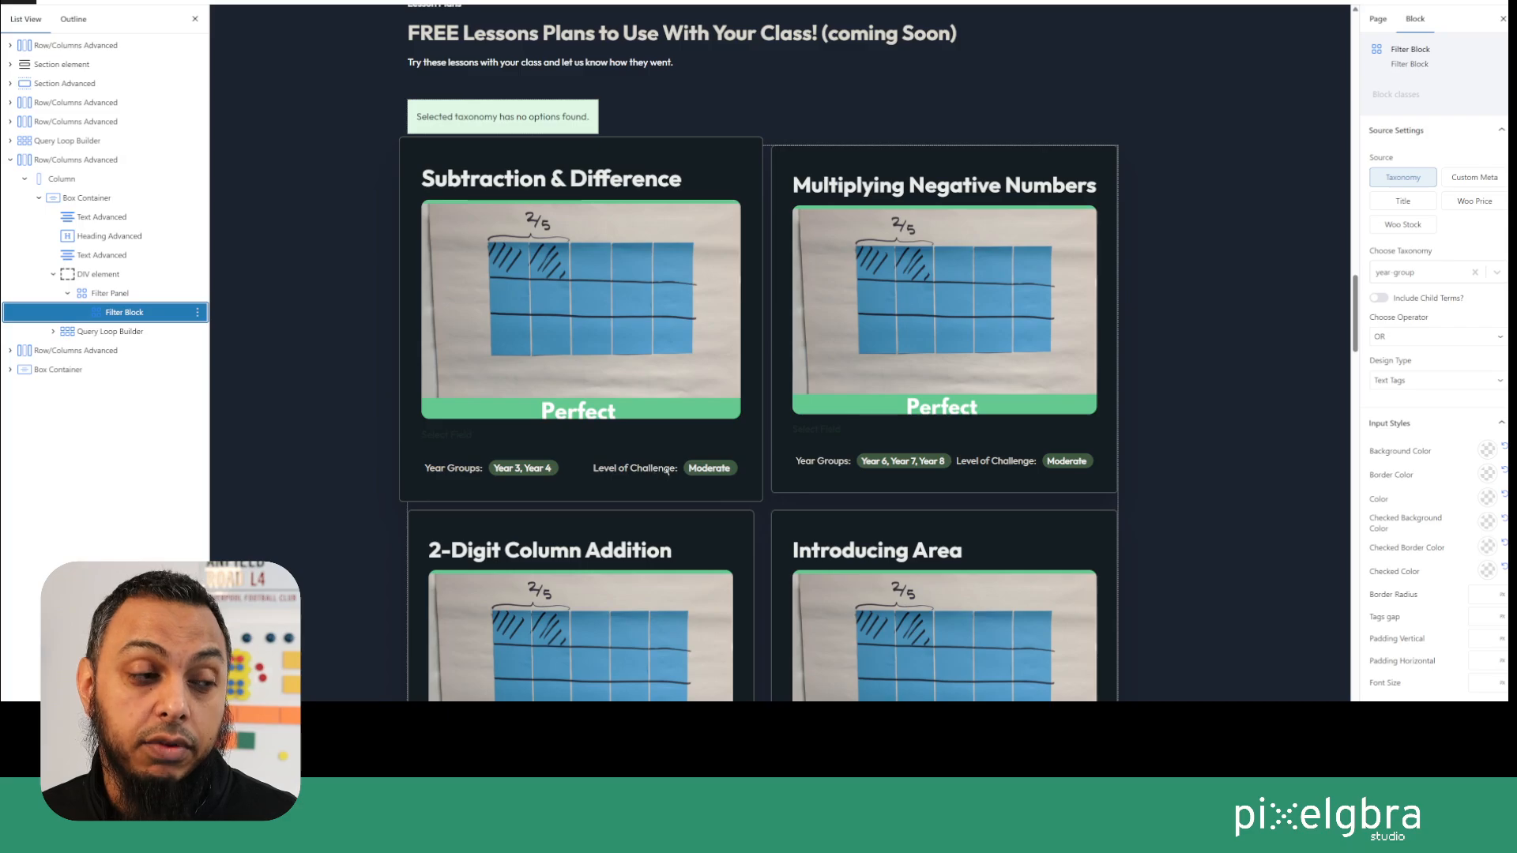
{"action": "left_click", "coordinate": [198, 313]}
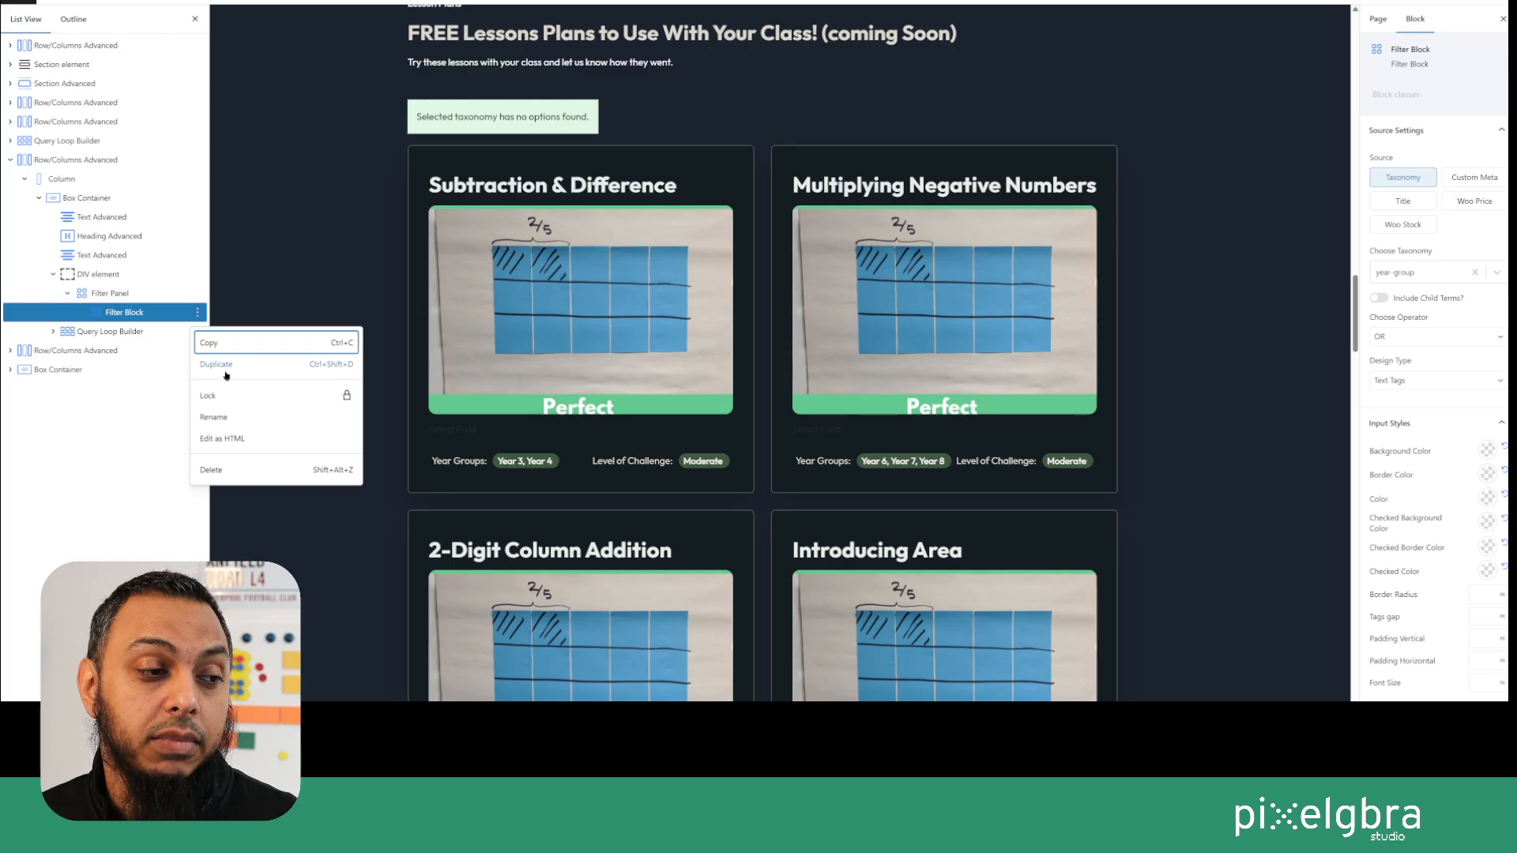
{"action": "left_click", "coordinate": [112, 312]}
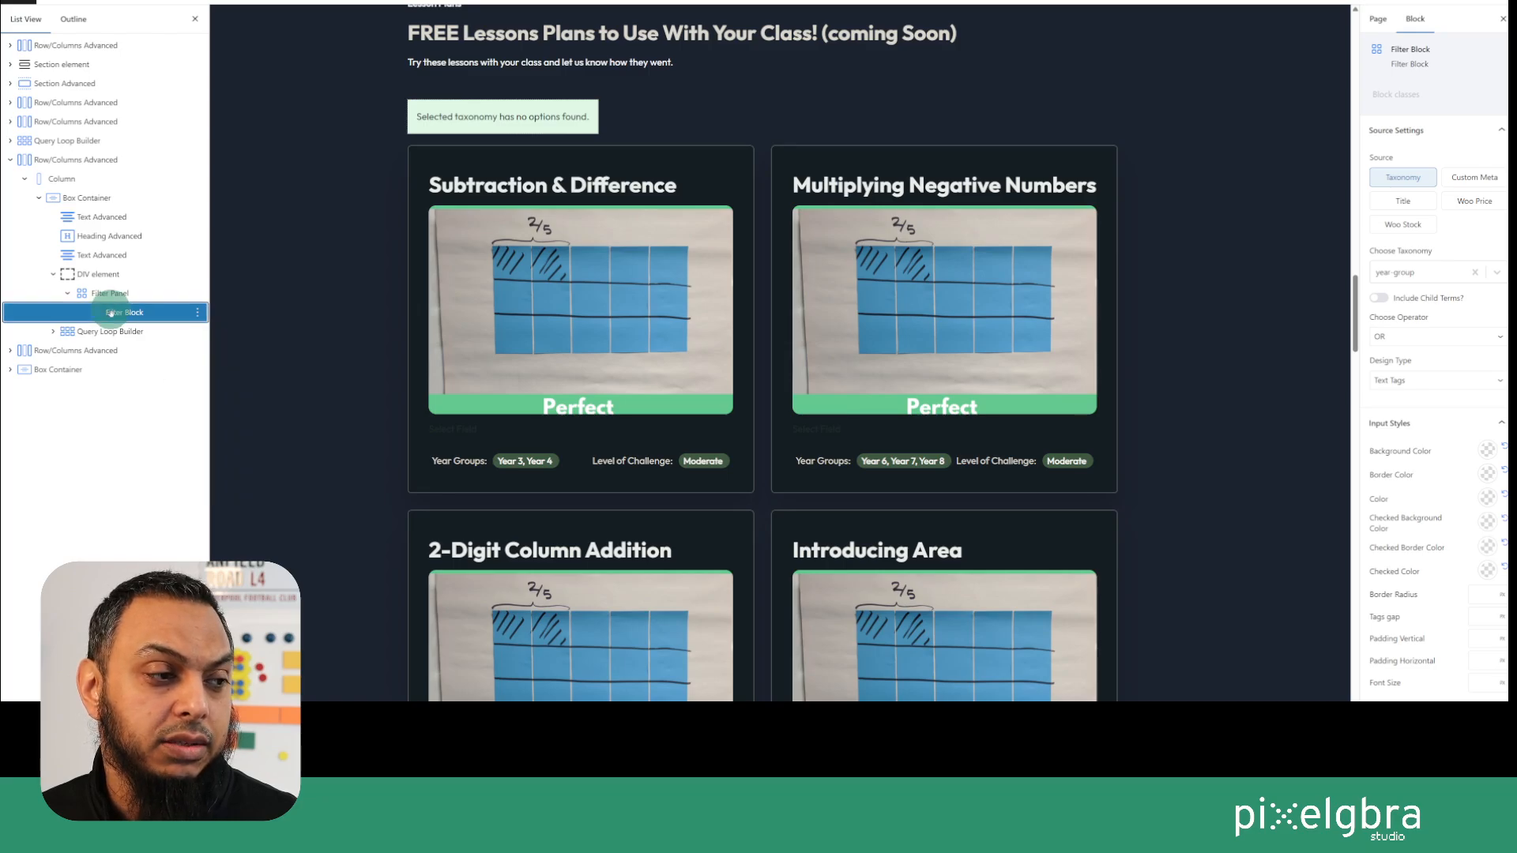
{"action": "left_click", "coordinate": [197, 313]}
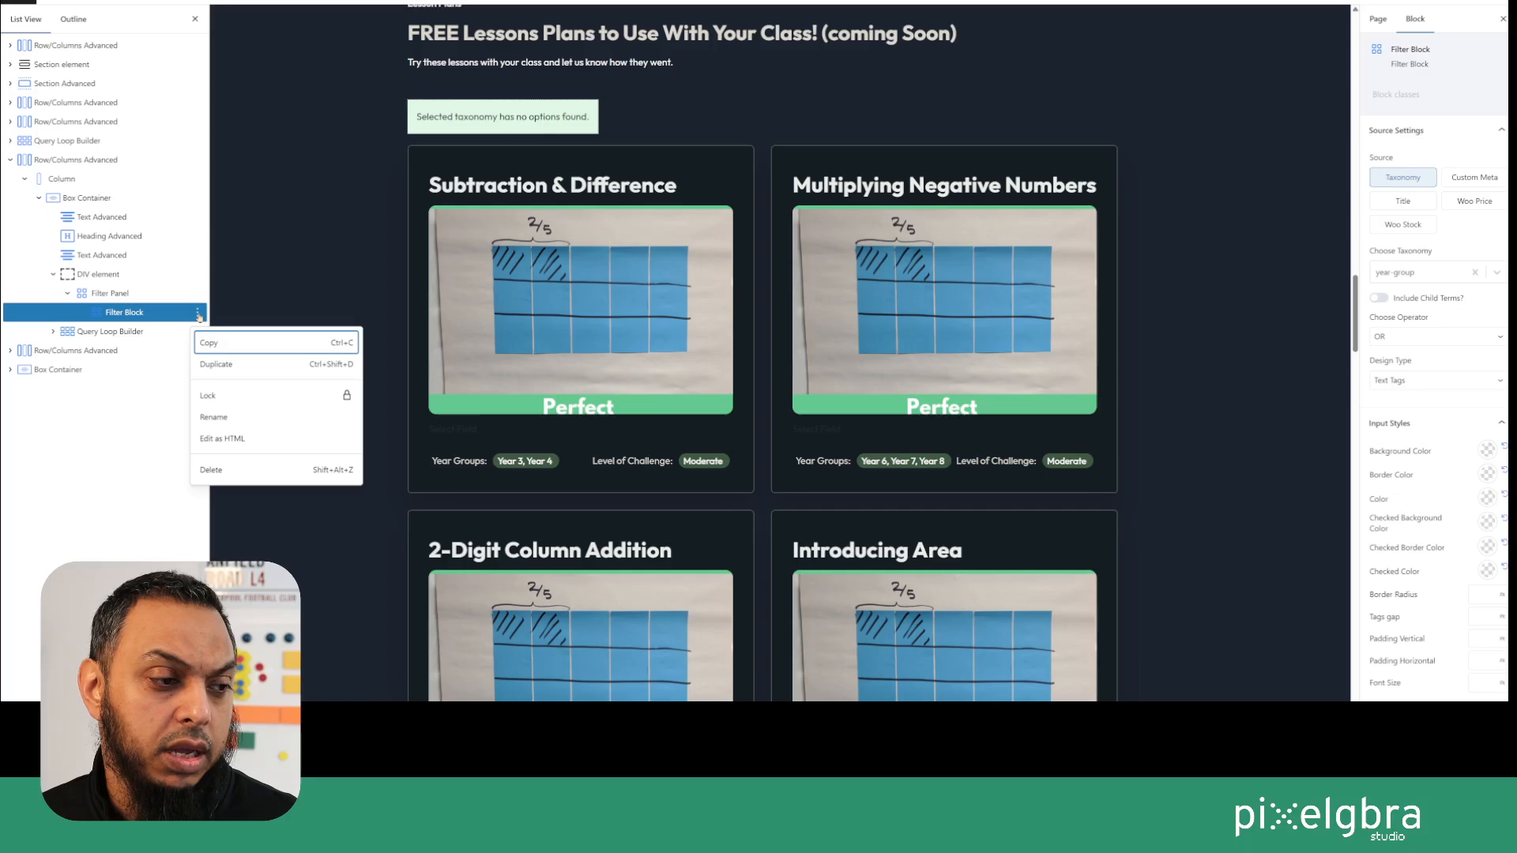
{"action": "left_click", "coordinate": [147, 312]}
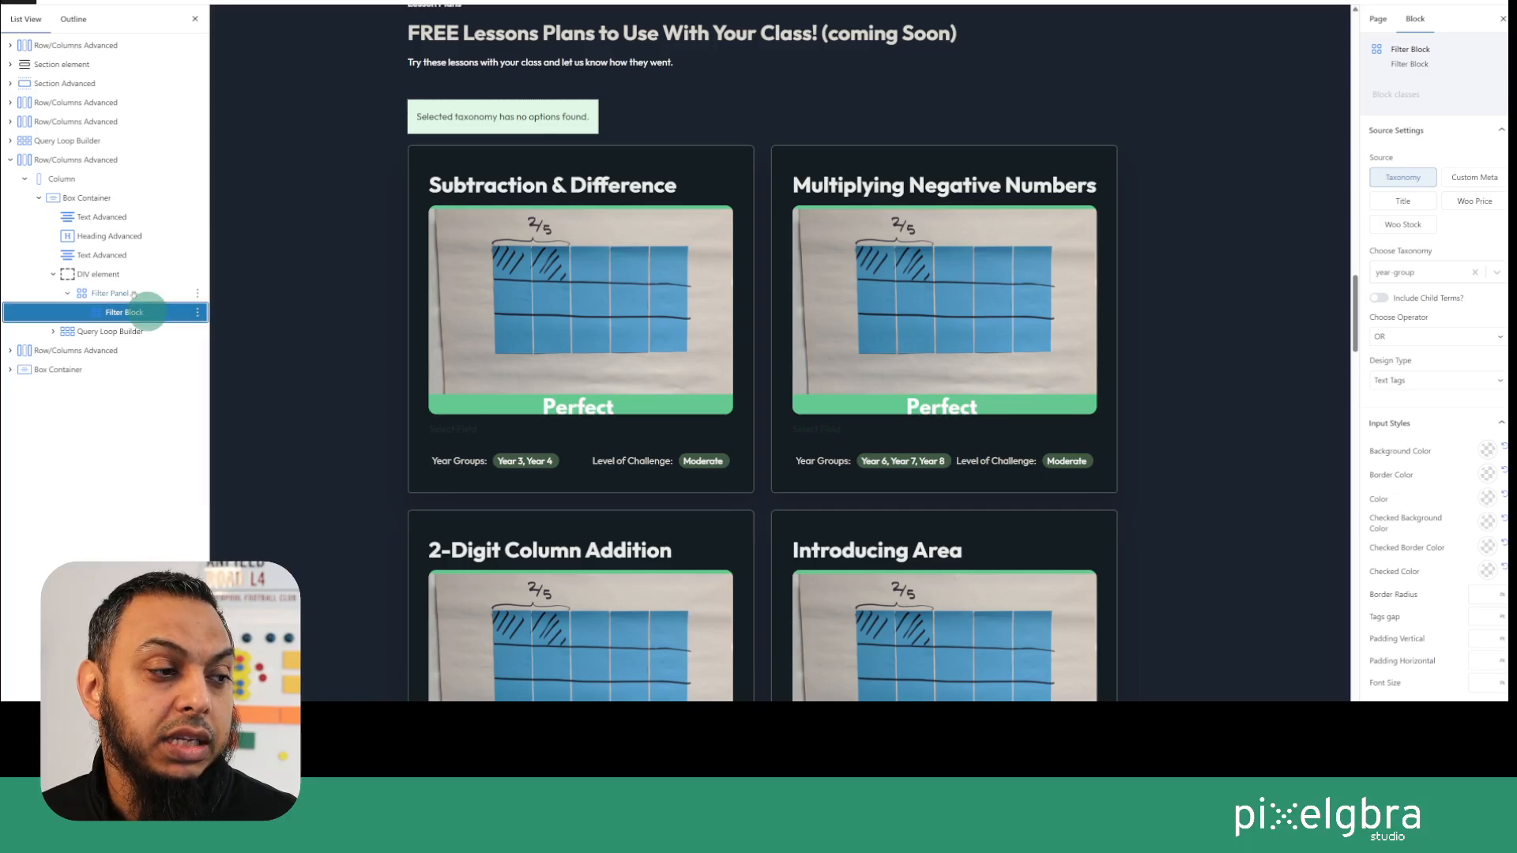
{"action": "left_click", "coordinate": [143, 295]}
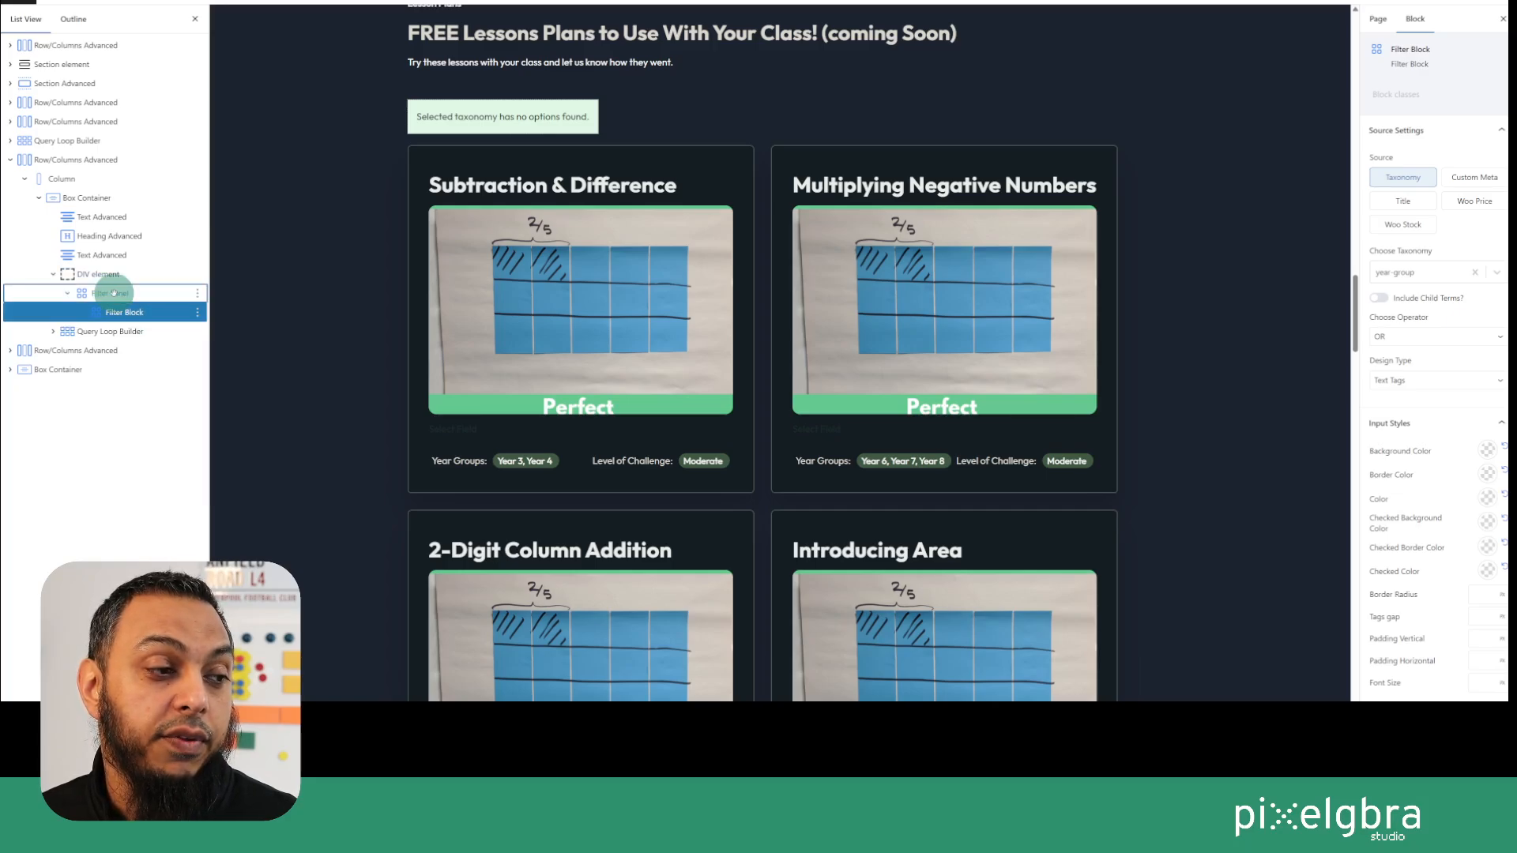
{"action": "left_click", "coordinate": [144, 317]}
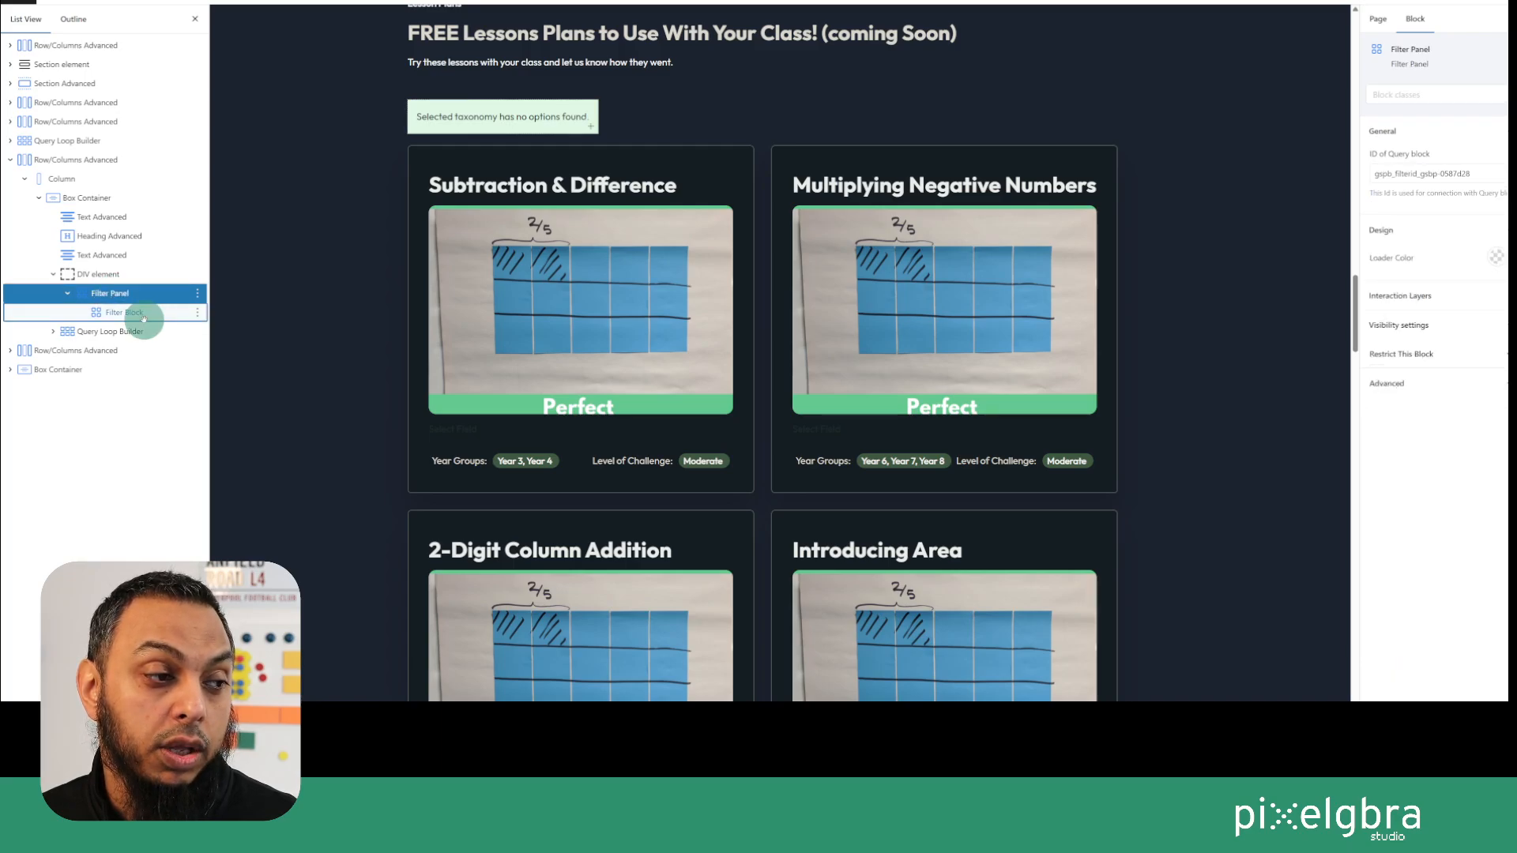
{"action": "left_click", "coordinate": [556, 111]}
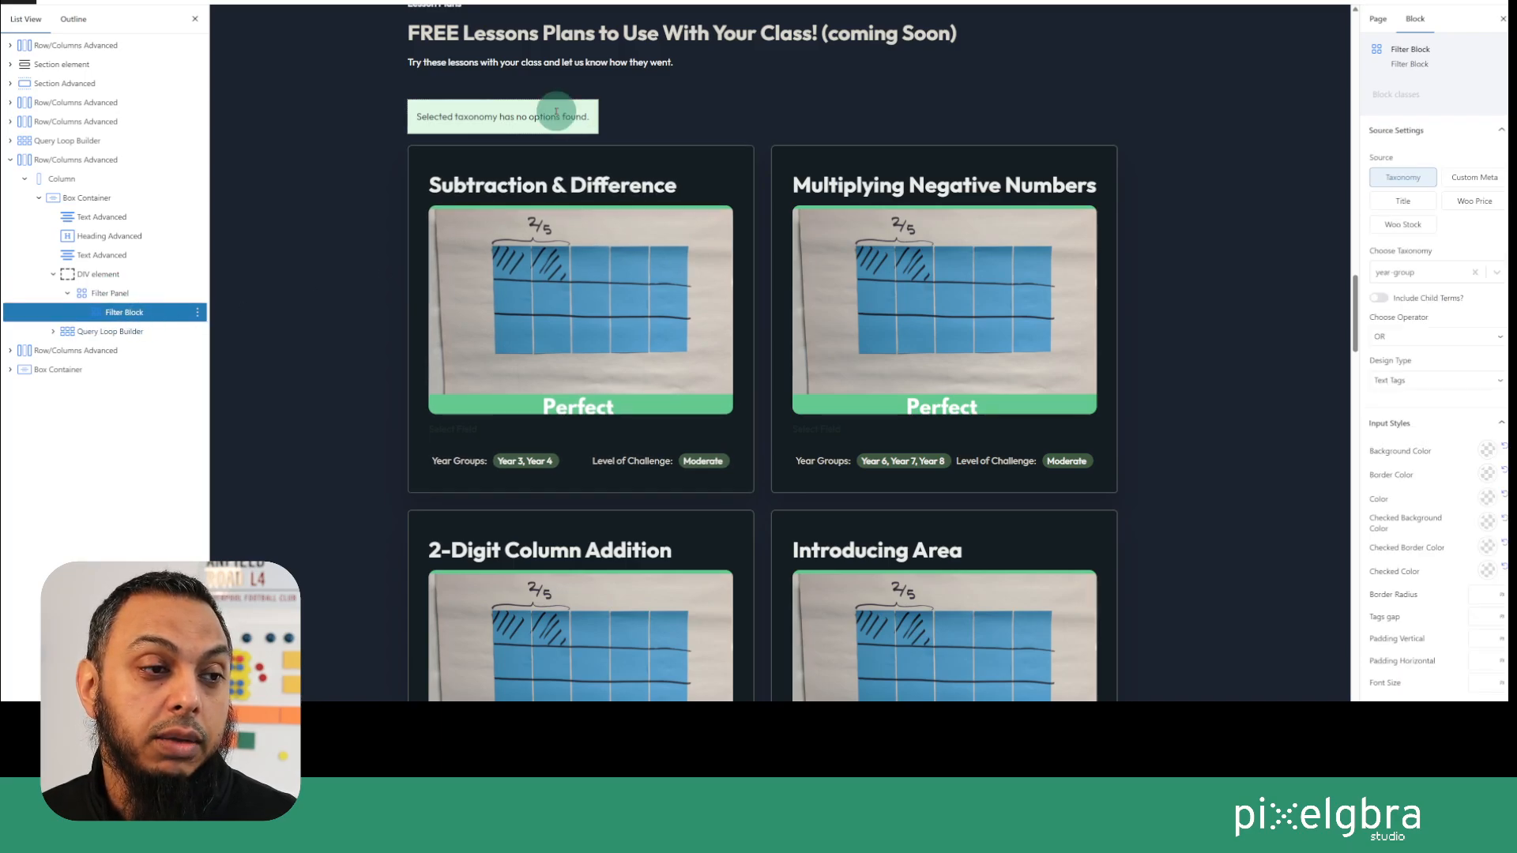
{"action": "left_click", "coordinate": [619, 115]}
{"action": "left_click", "coordinate": [579, 115]}
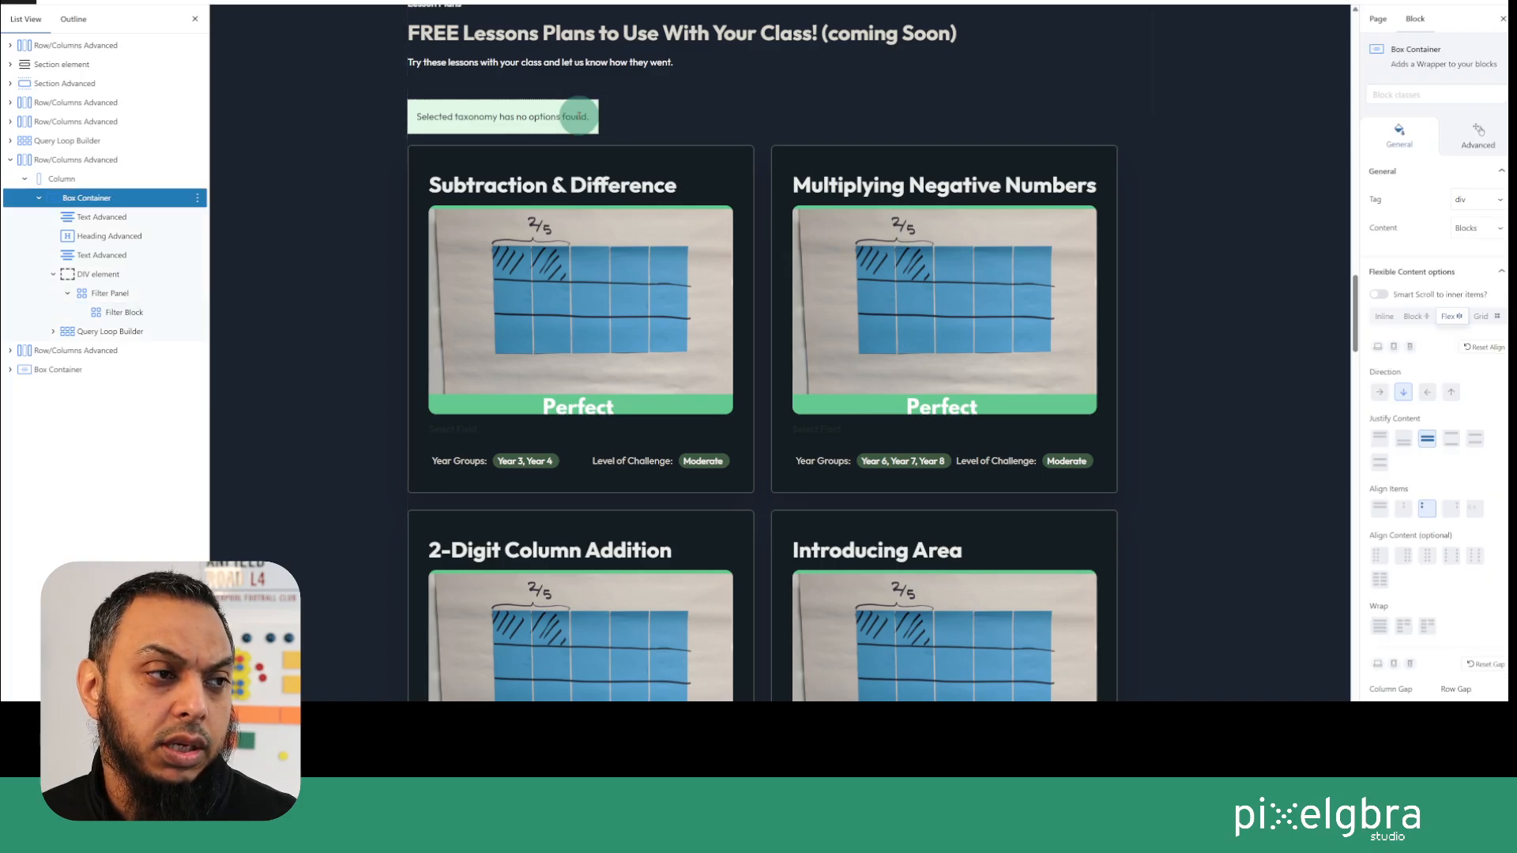
{"action": "right_click", "coordinate": [580, 115]}
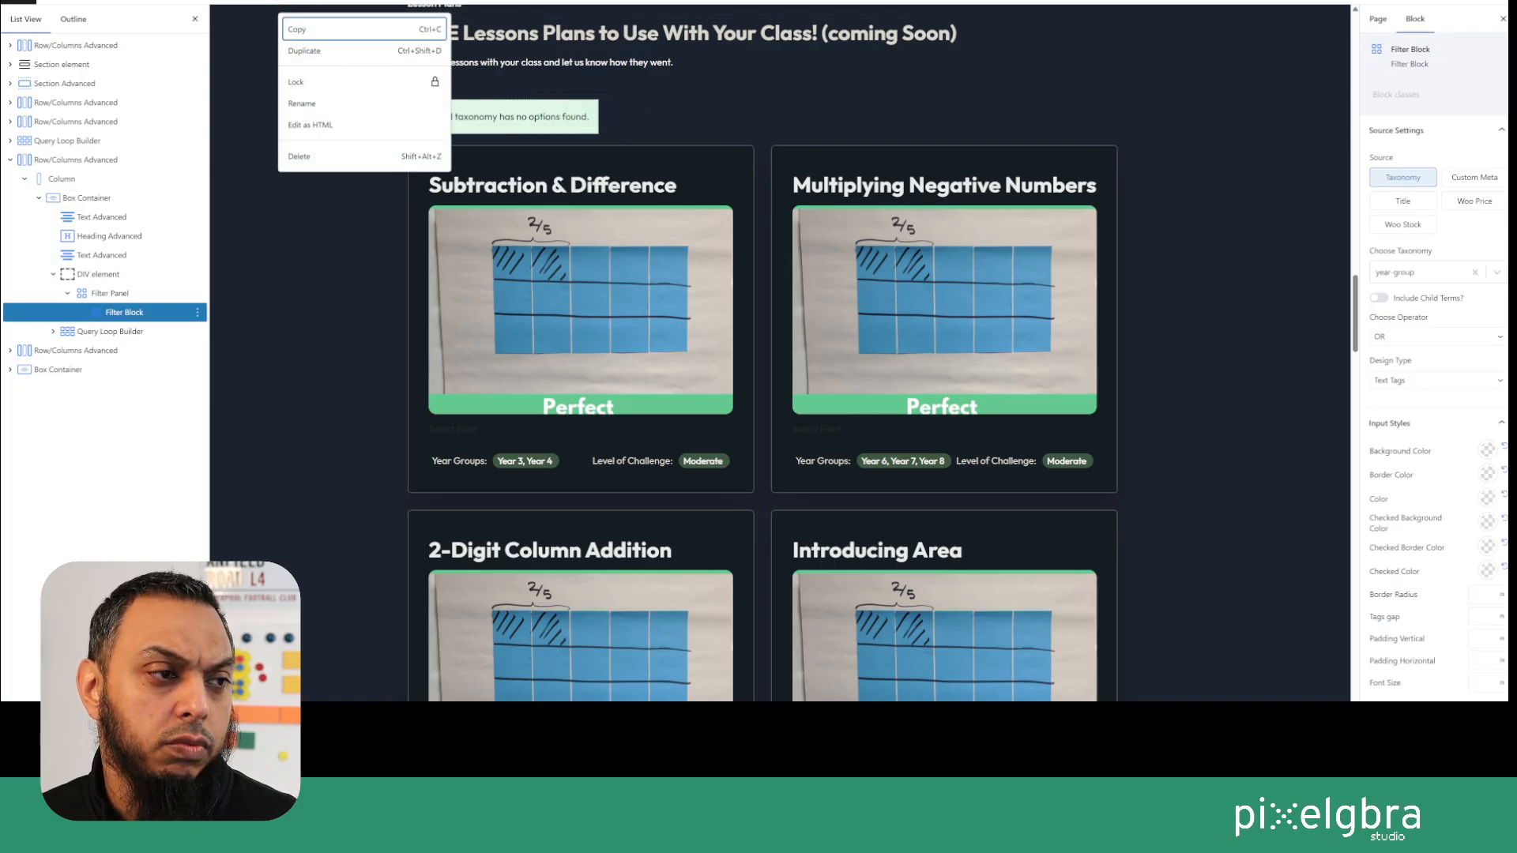
{"action": "left_click", "coordinate": [292, 25]}
{"action": "left_click", "coordinate": [197, 312]}
{"action": "left_click", "coordinate": [170, 312]}
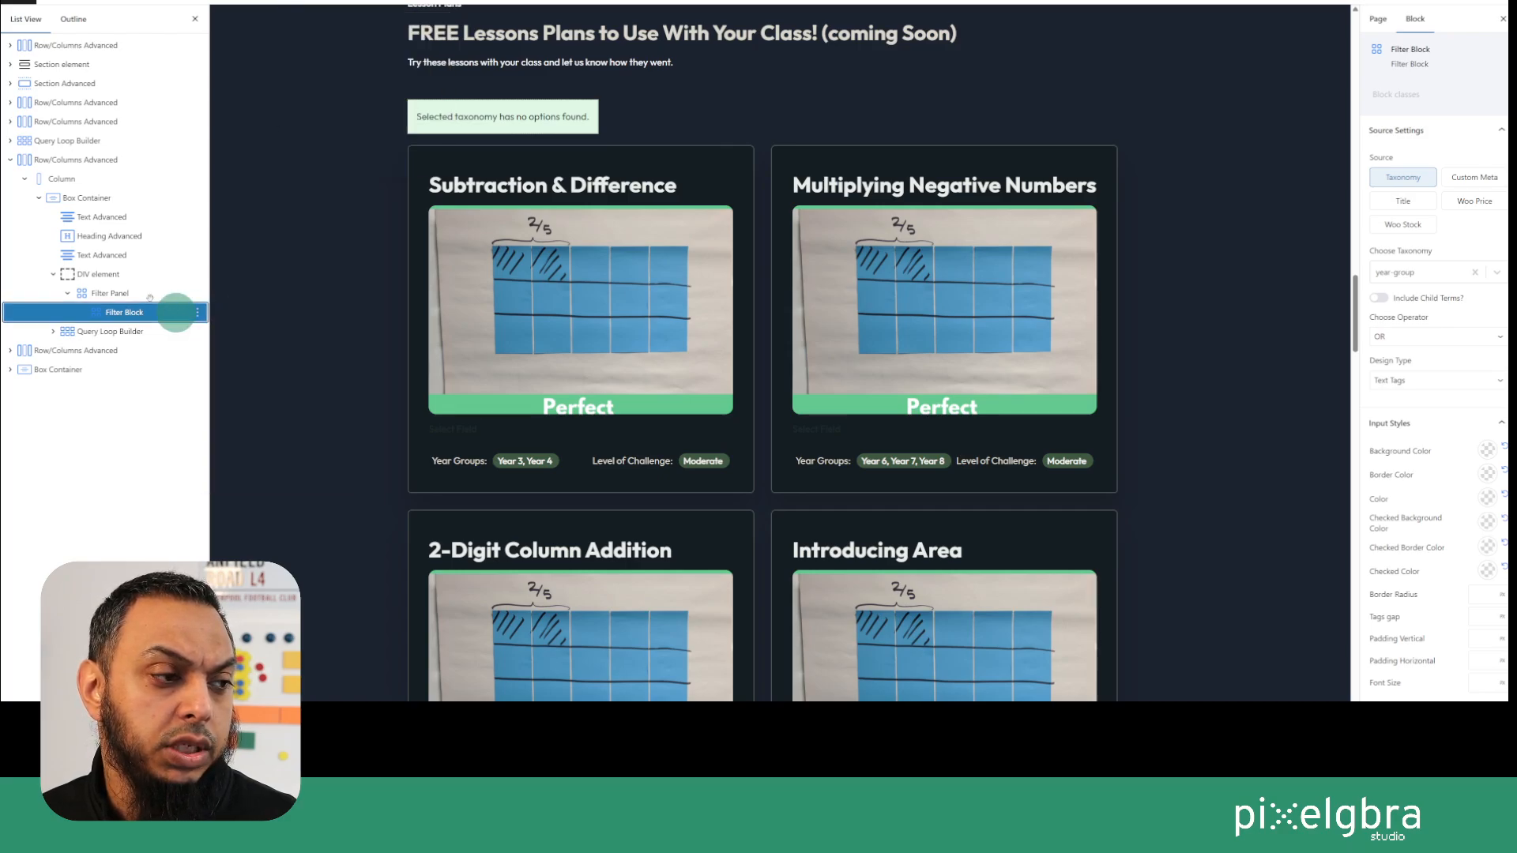
Try to insert another filter block by adding an empty paragraph after the DIV element and searching the available blocks for "filter".
{"action": "left_click", "coordinate": [145, 274]}
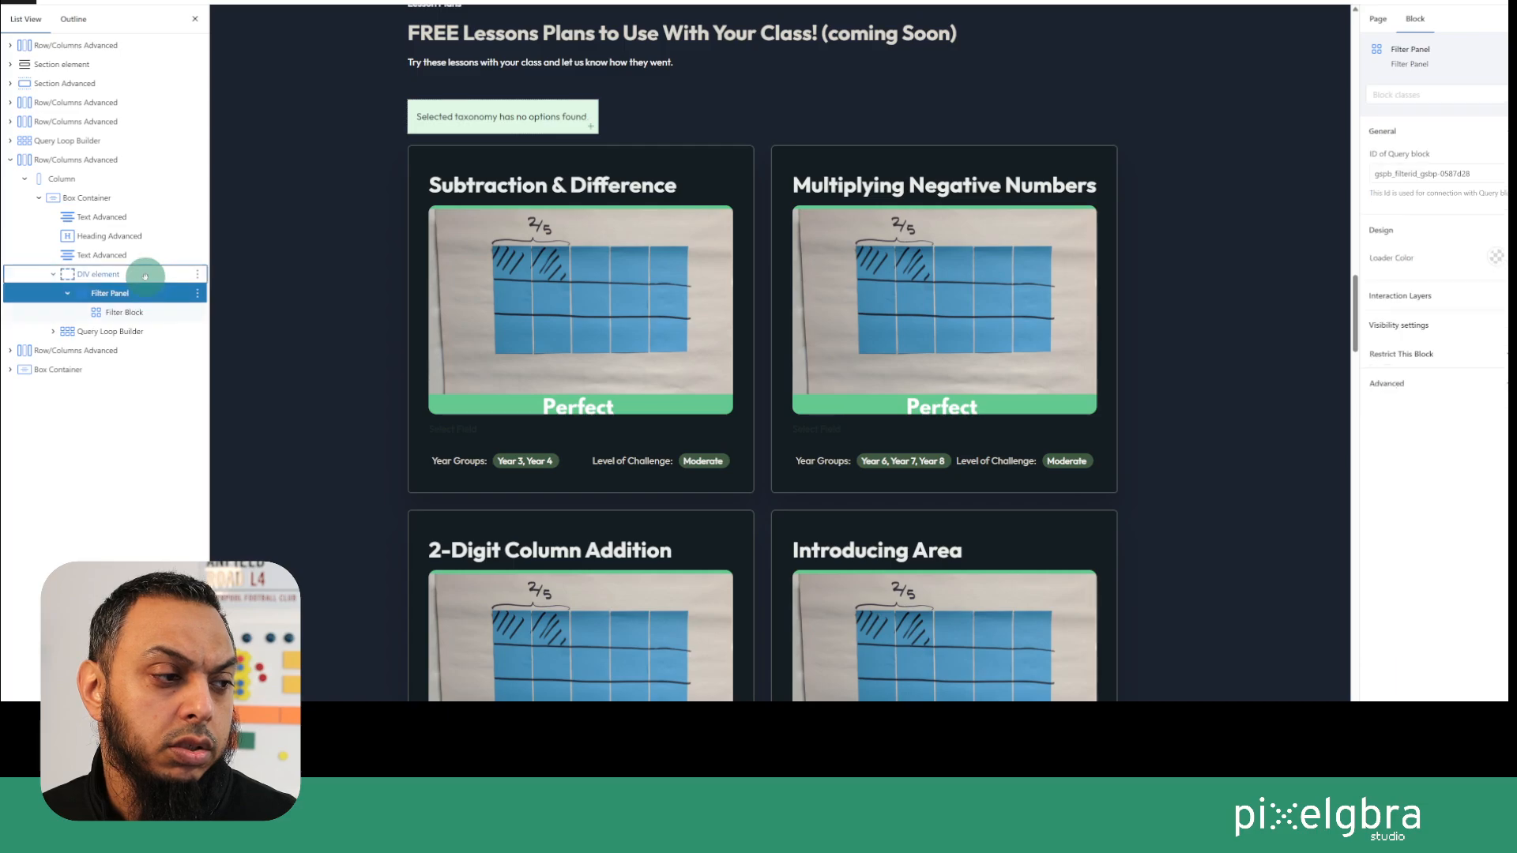
{"action": "left_click", "coordinate": [198, 275]}
{"action": "left_click", "coordinate": [223, 369]}
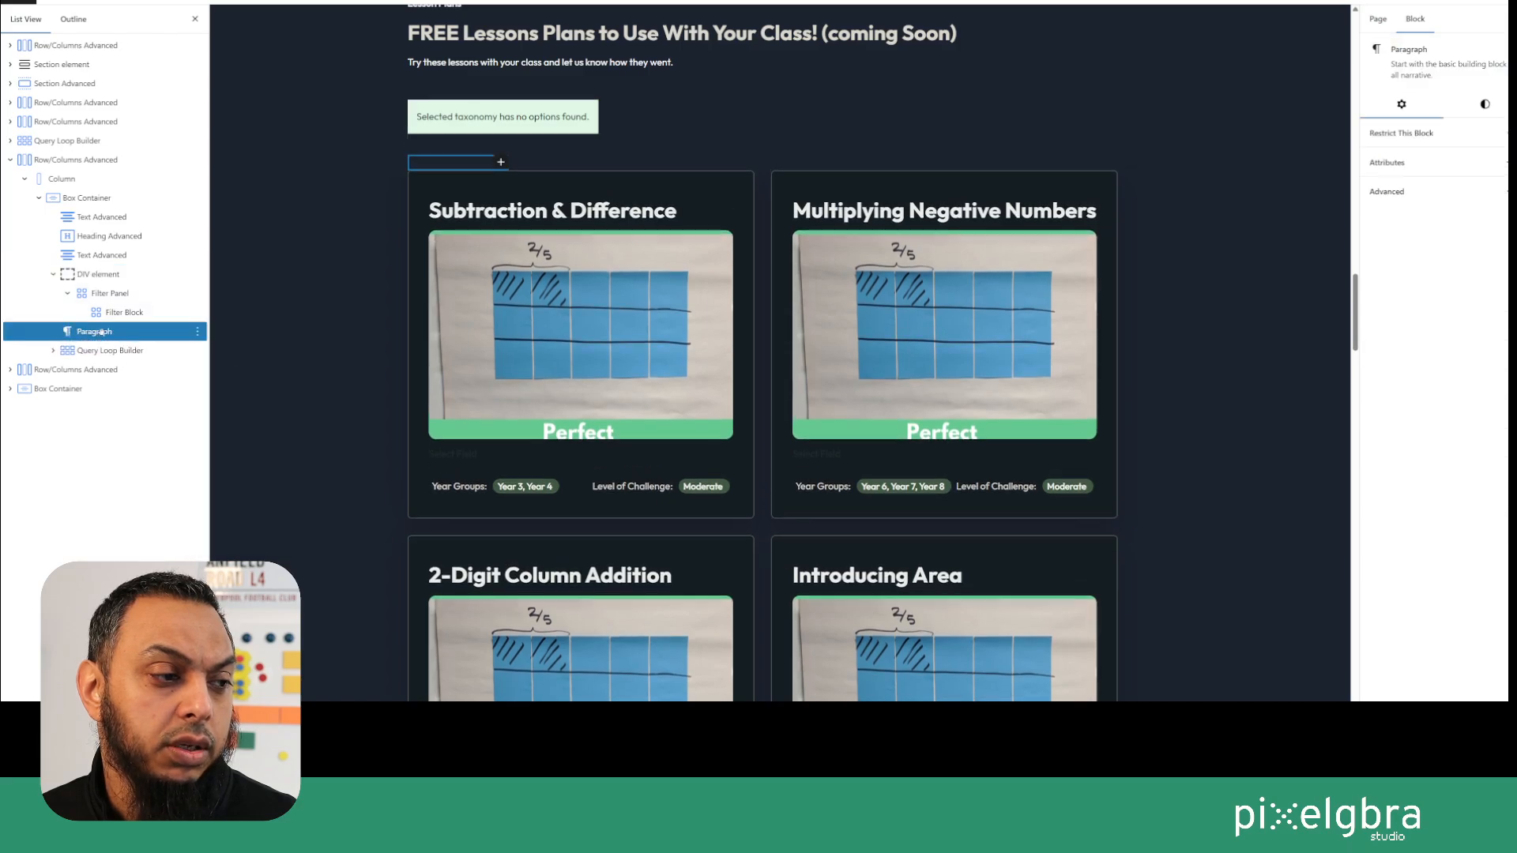
{"action": "left_click", "coordinate": [433, 163]}
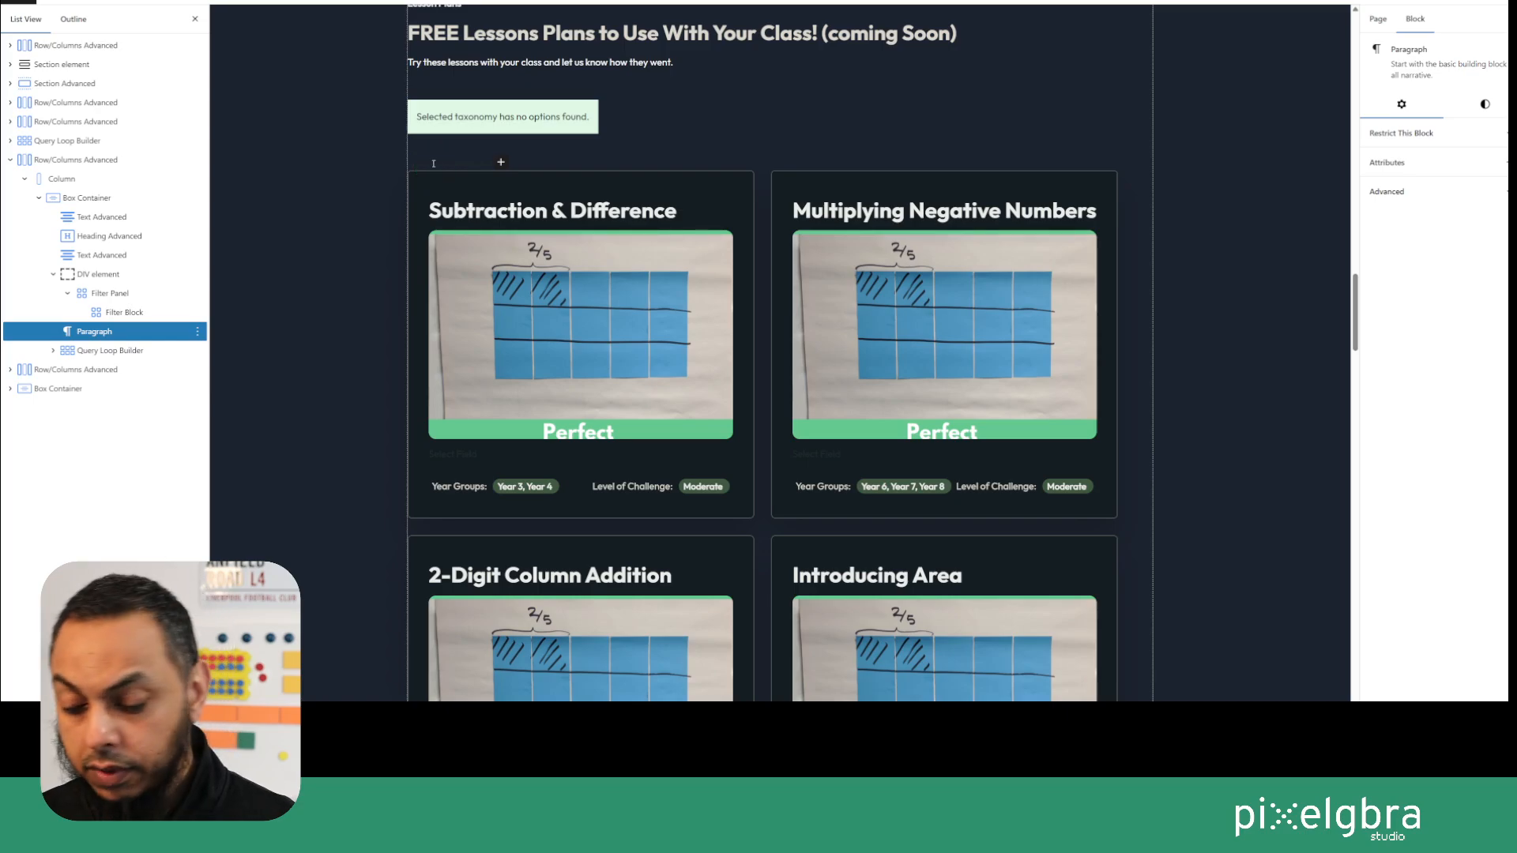
{"action": "type", "text": "/fil"}
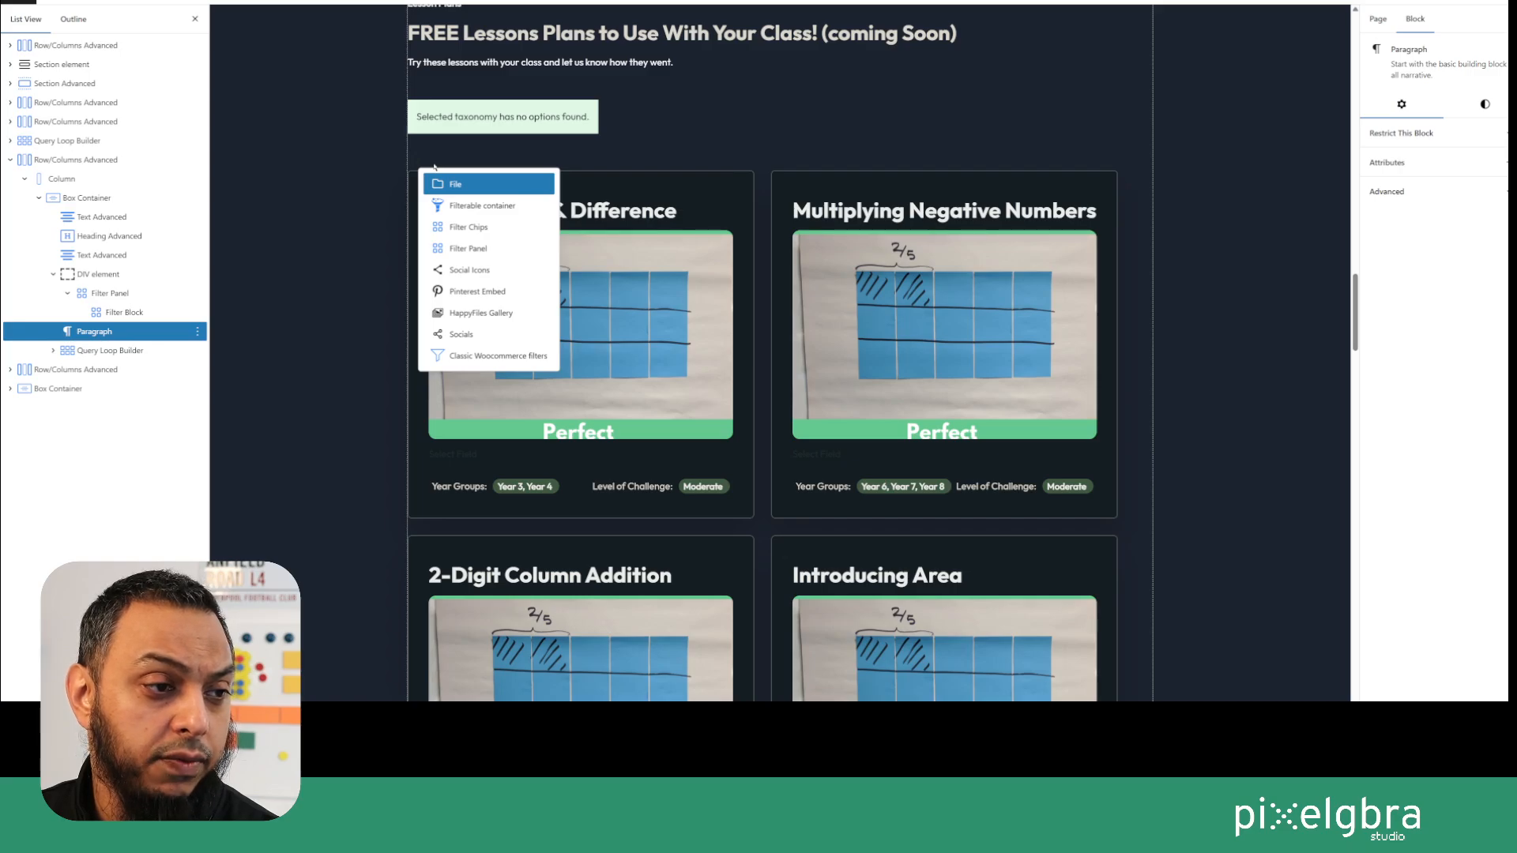
{"action": "key", "text": "Down"}
{"action": "key", "text": "Down"}
{"action": "key", "text": "Down"}
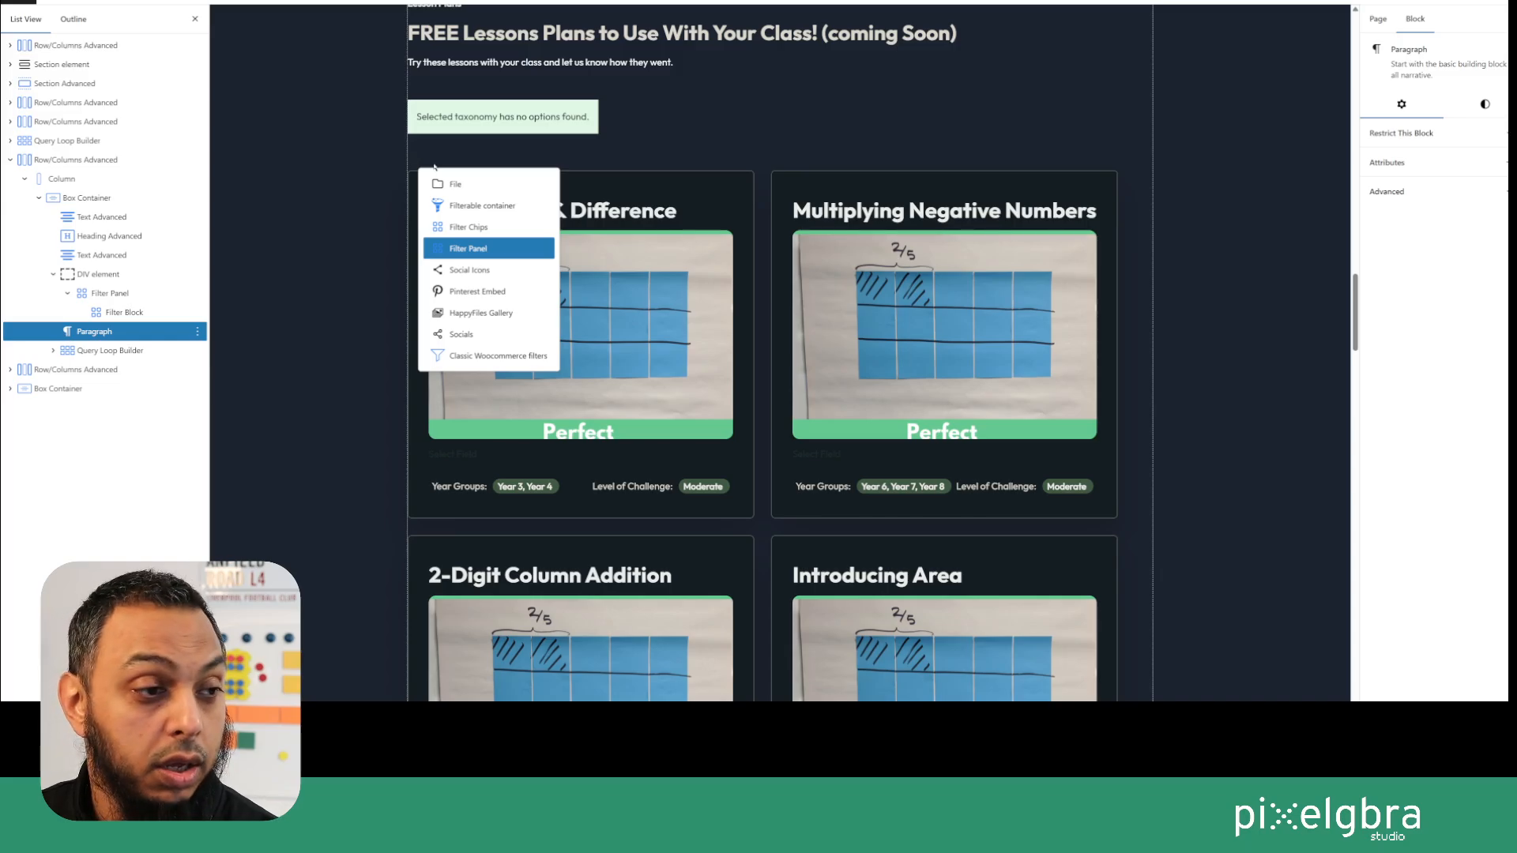
{"action": "type", "text": "ter"}
{"action": "key", "text": "Escape"}
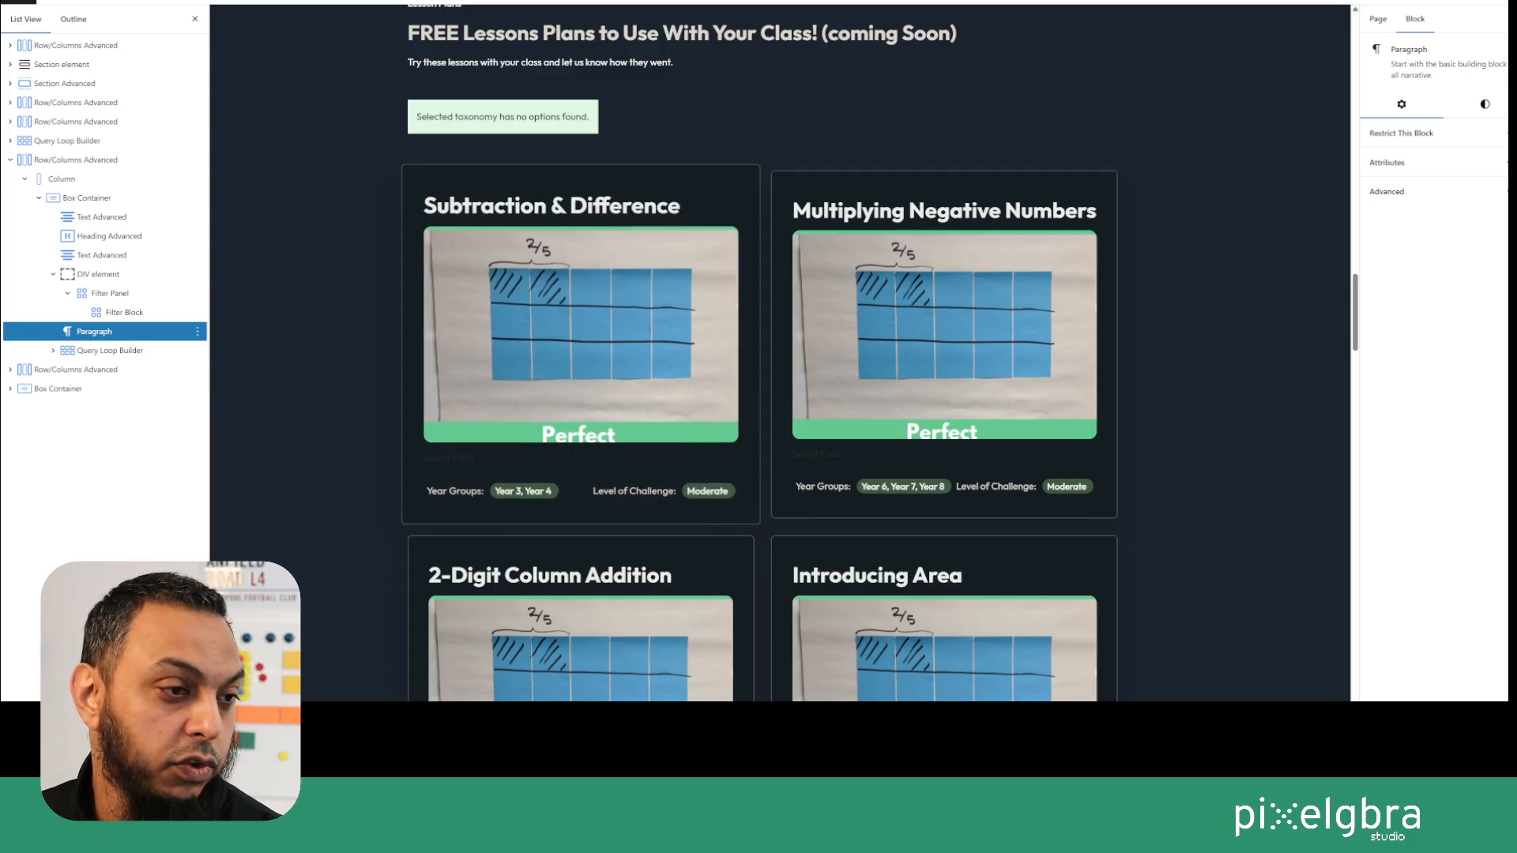
Duplicate the year-group Filter Block inside the Filter Panel and delete the empty paragraph above the Query Loop Builder.
{"action": "left_click", "coordinate": [150, 313]}
{"action": "left_click", "coordinate": [196, 314]}
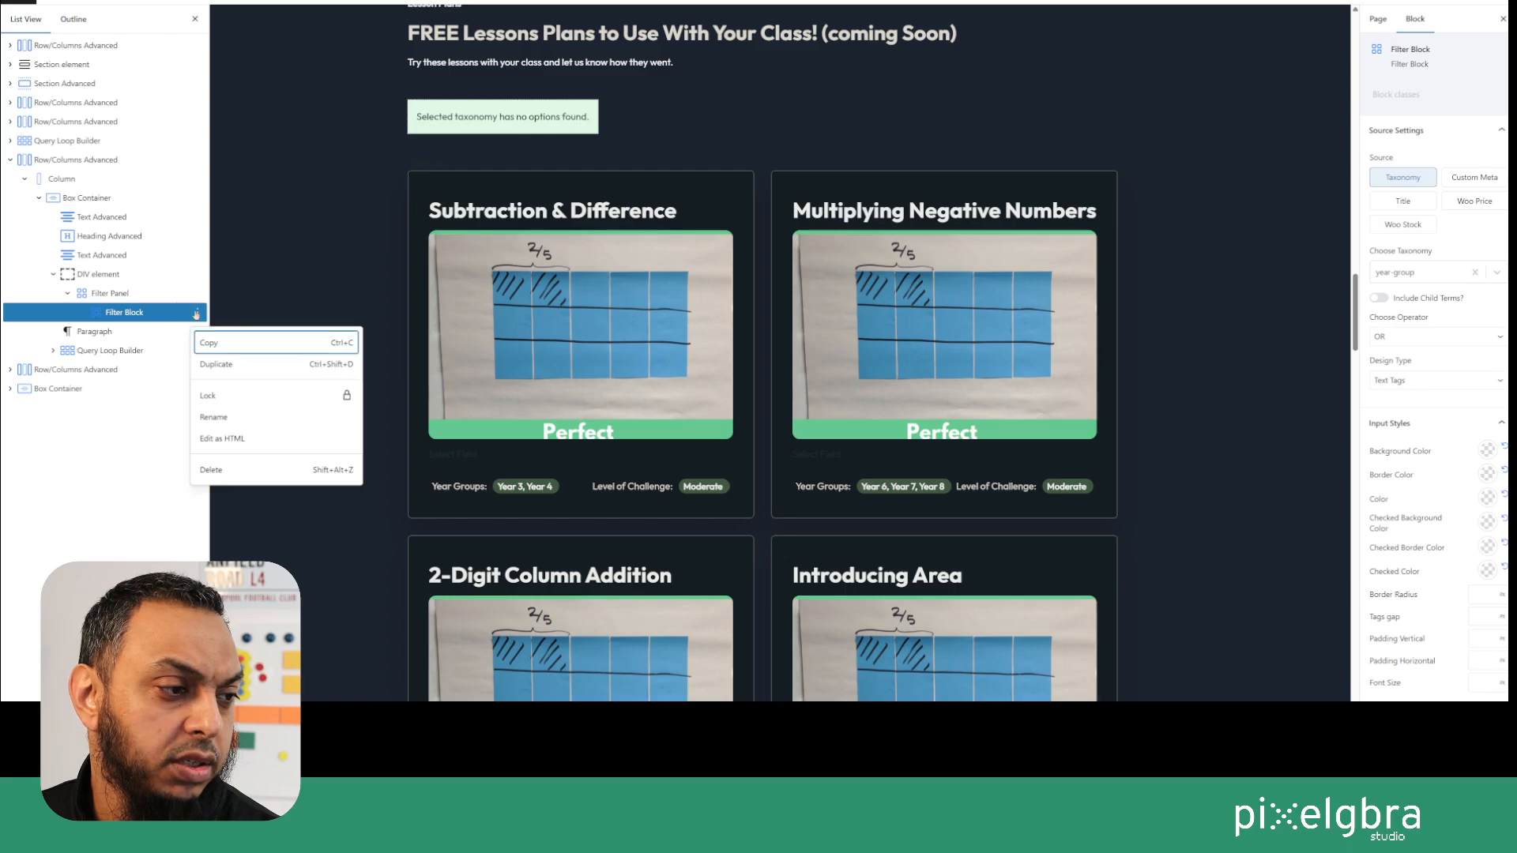
{"action": "left_click", "coordinate": [217, 363]}
{"action": "left_click", "coordinate": [122, 351]}
{"action": "left_click", "coordinate": [198, 351]}
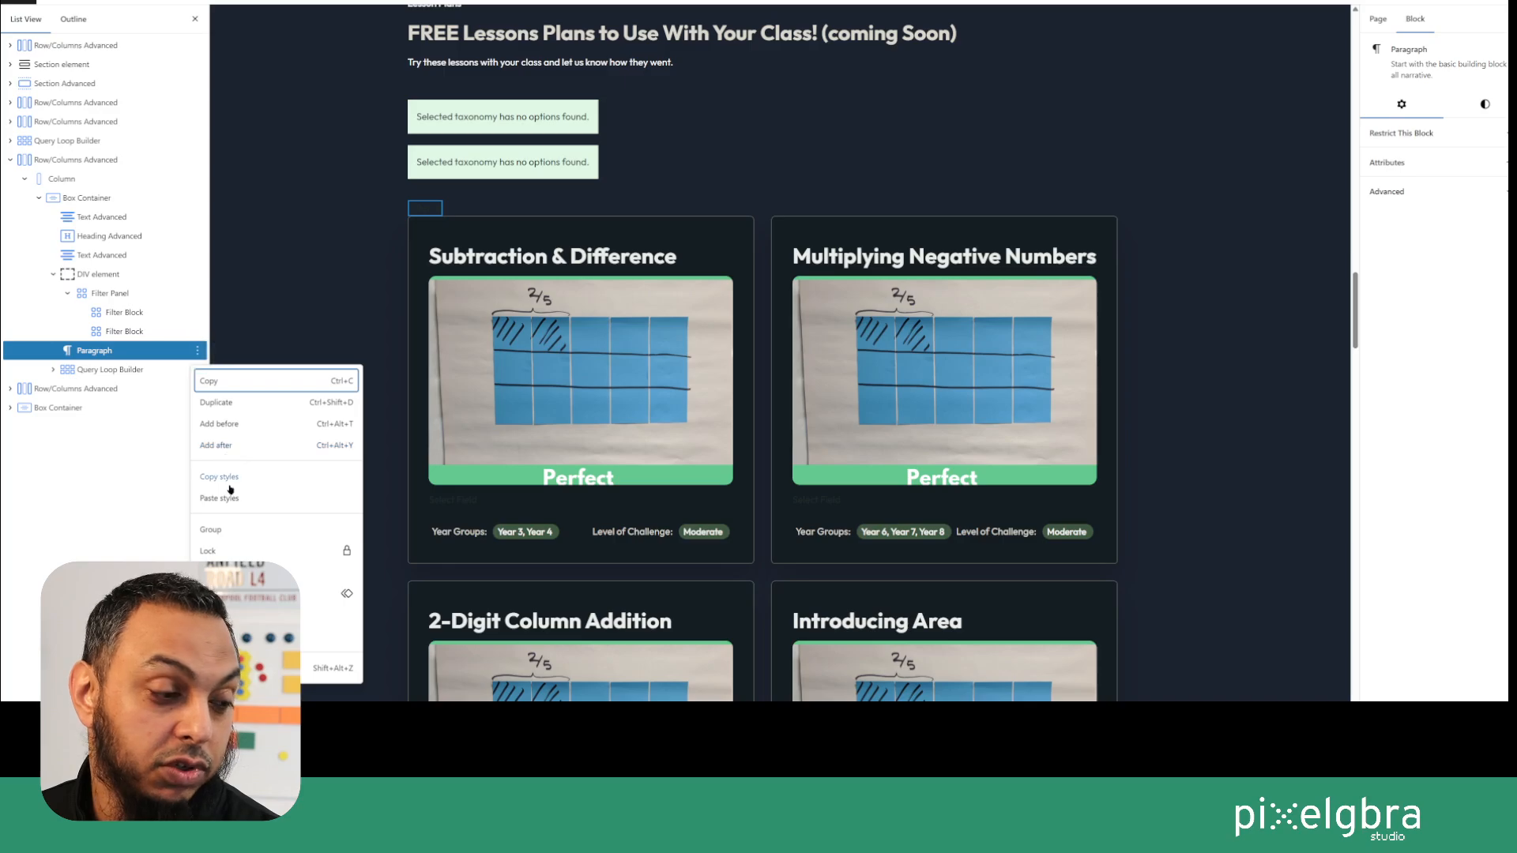
{"action": "left_click", "coordinate": [332, 667]}
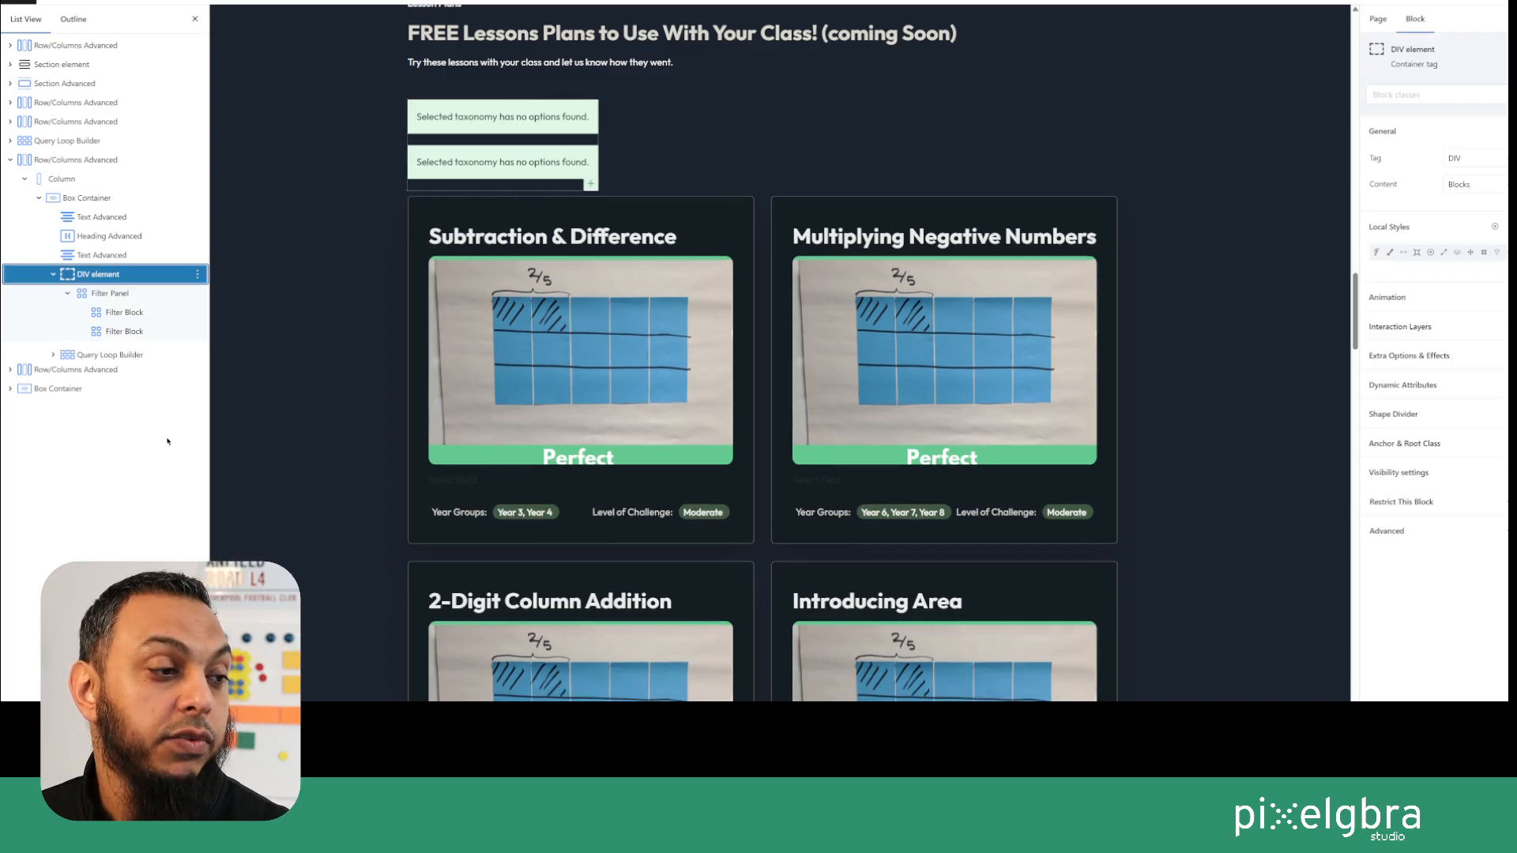
Set the duplicated Filter Block's taxonomy to level of challenge and save the page.
{"action": "left_click", "coordinate": [141, 332]}
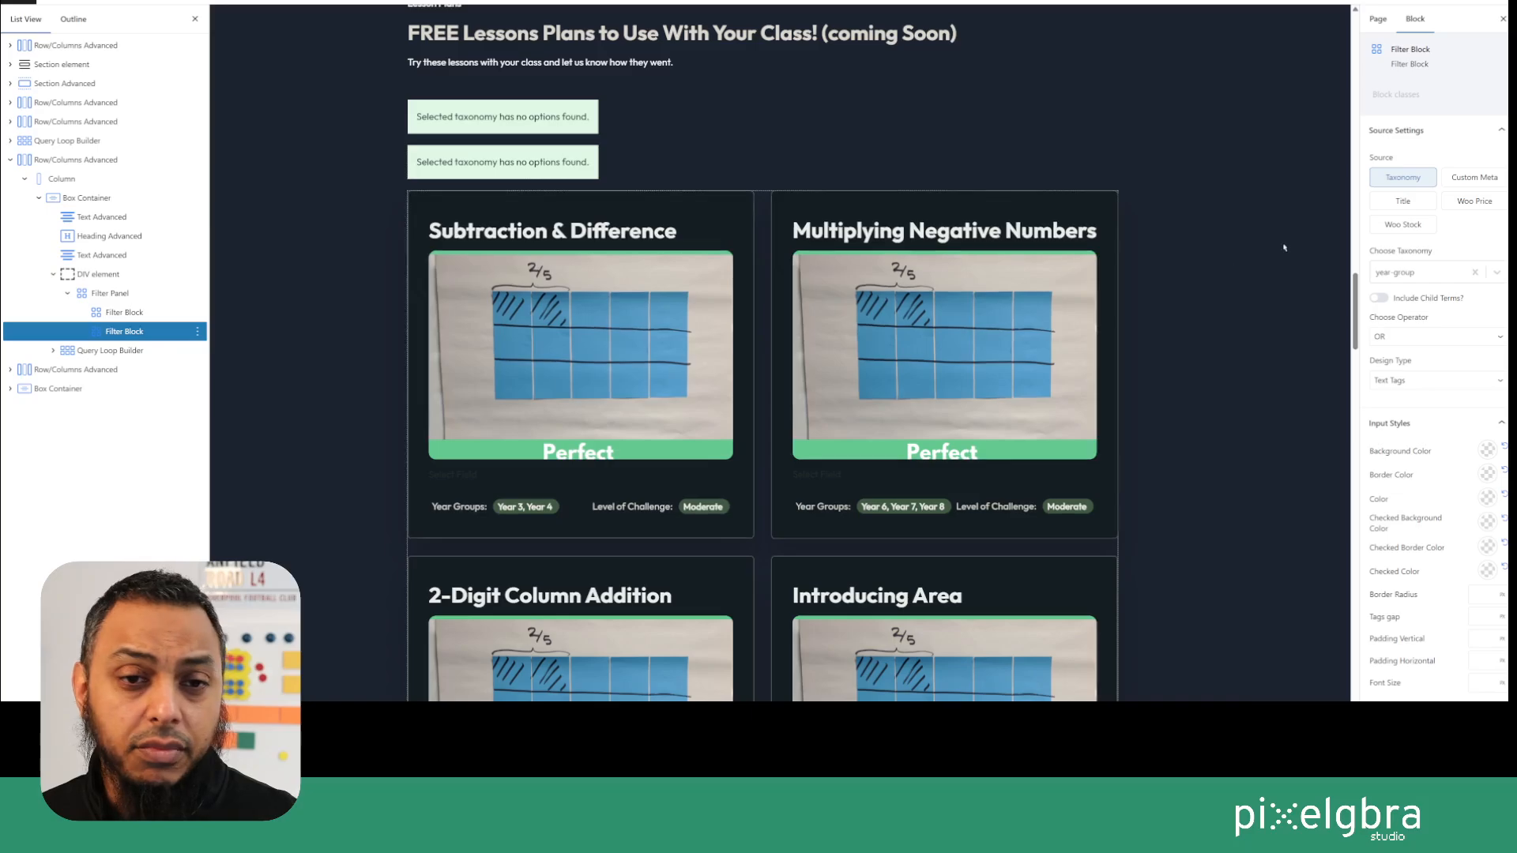
{"action": "left_click", "coordinate": [1489, 273]}
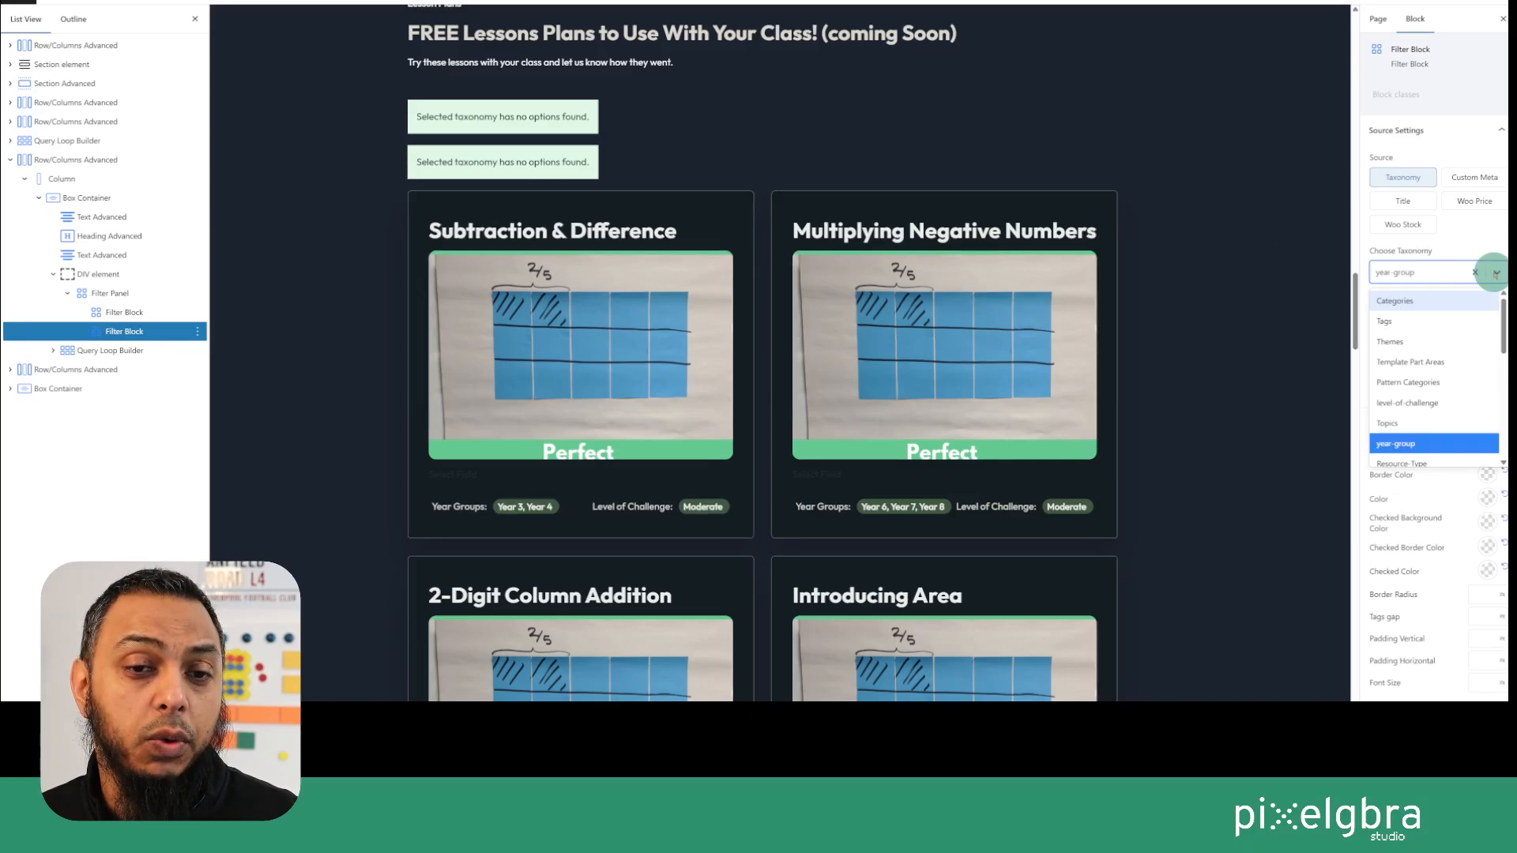
{"action": "left_click", "coordinate": [1431, 404]}
{"action": "left_click", "coordinate": [1487, 1]}
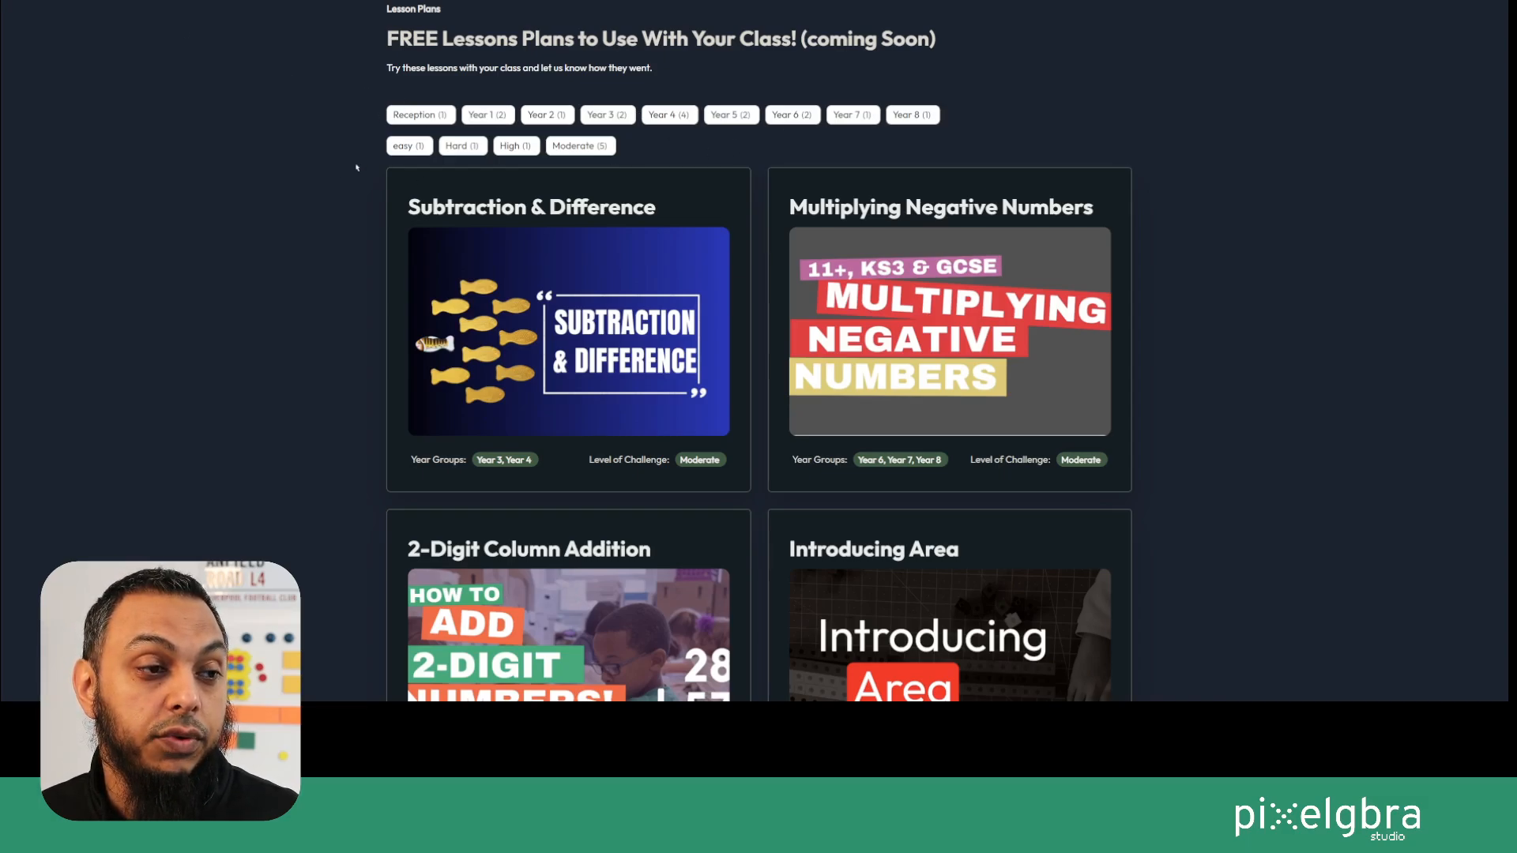
Test the combined filters on the live page with Hard and Year 2, and with Moderate and Year 3, clearing each selection.
{"action": "left_click", "coordinate": [462, 146]}
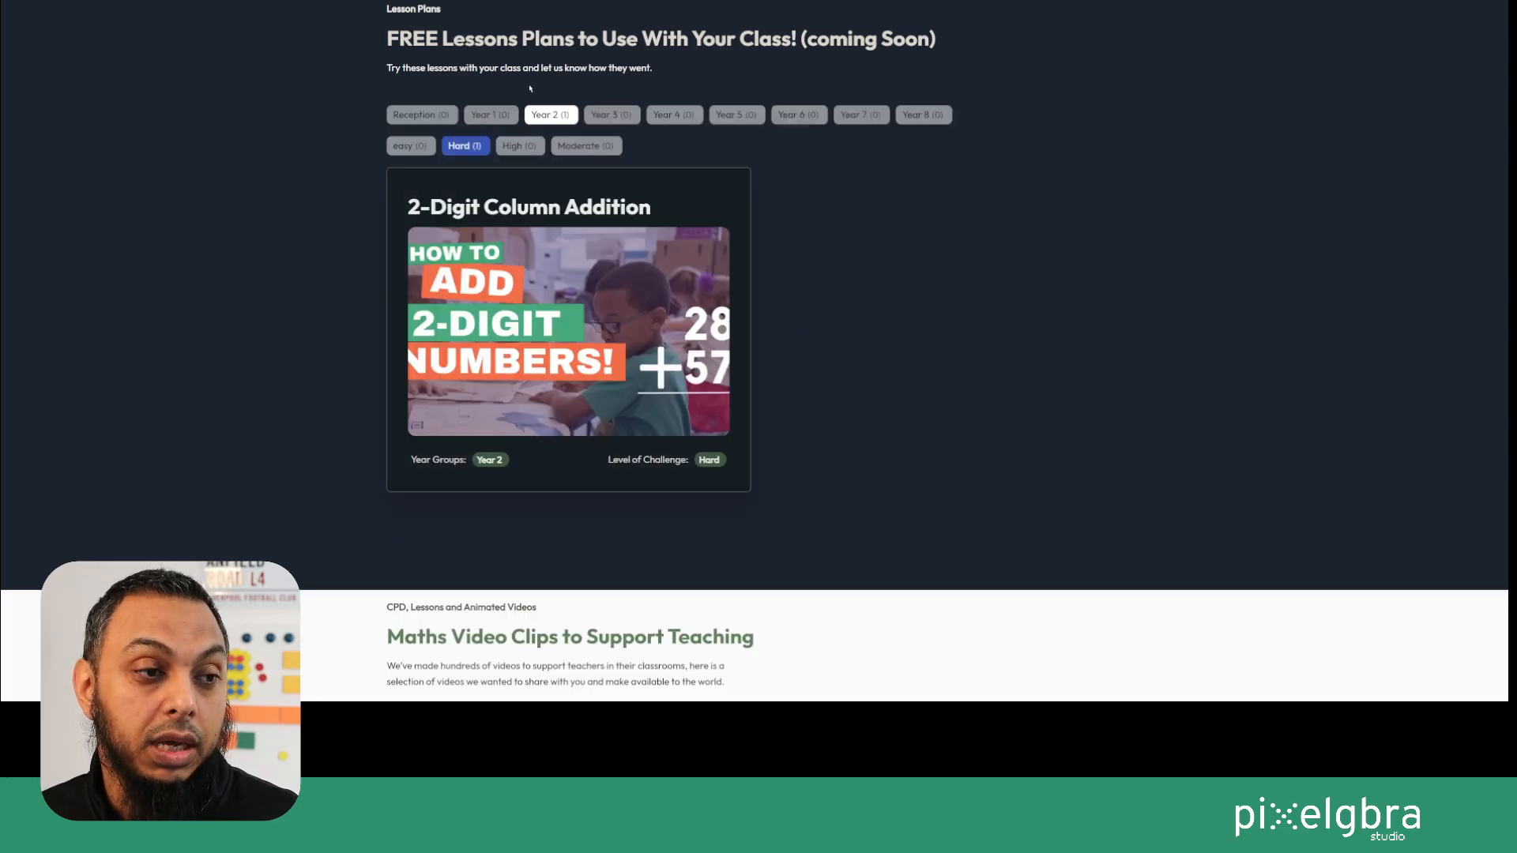
{"action": "left_click", "coordinate": [544, 115]}
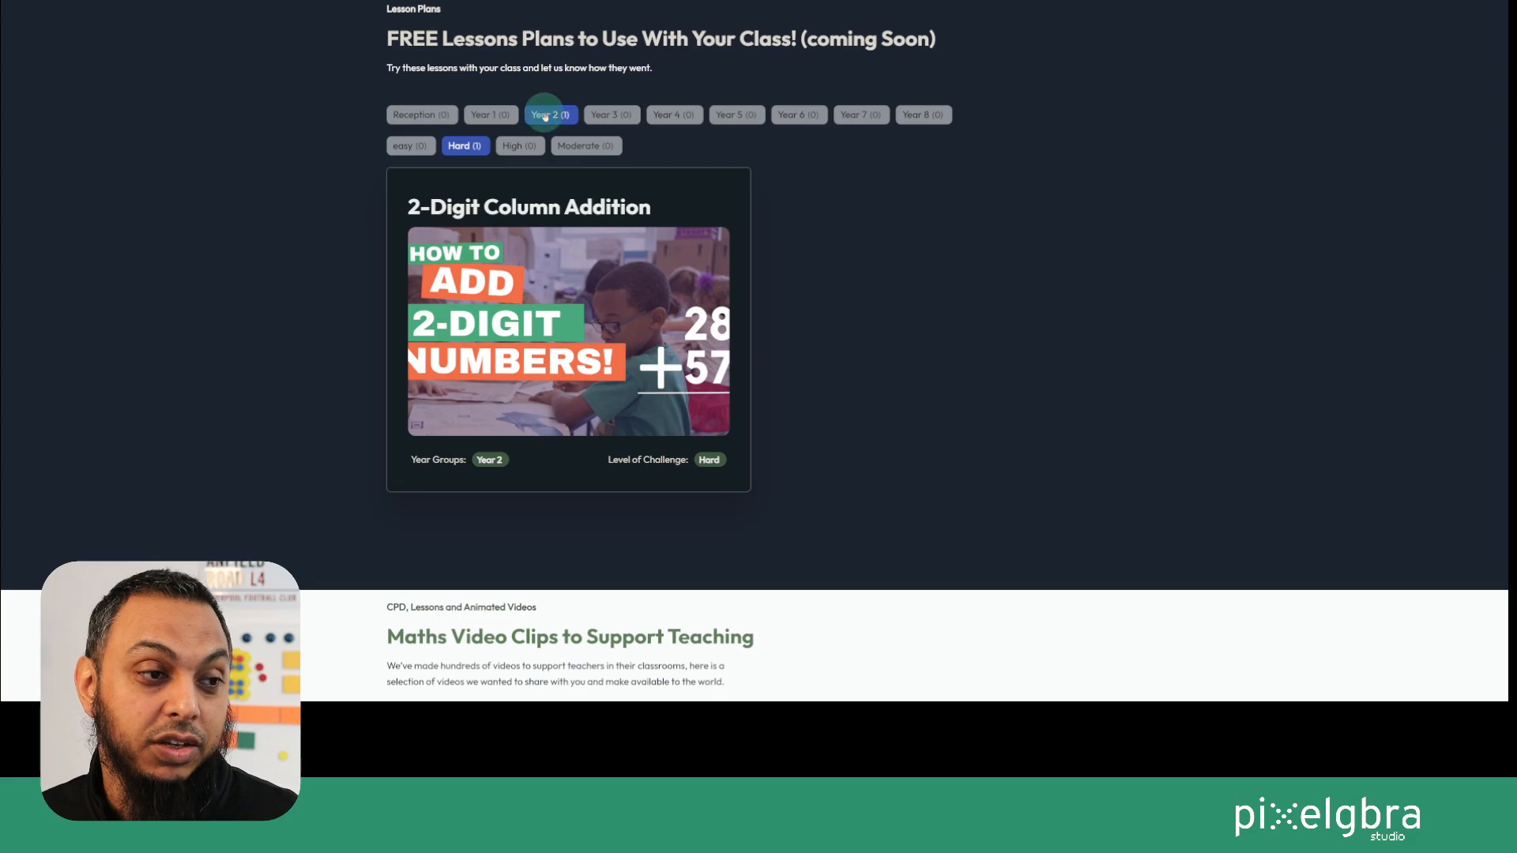
{"action": "left_click", "coordinate": [465, 145]}
{"action": "left_click", "coordinate": [583, 147]}
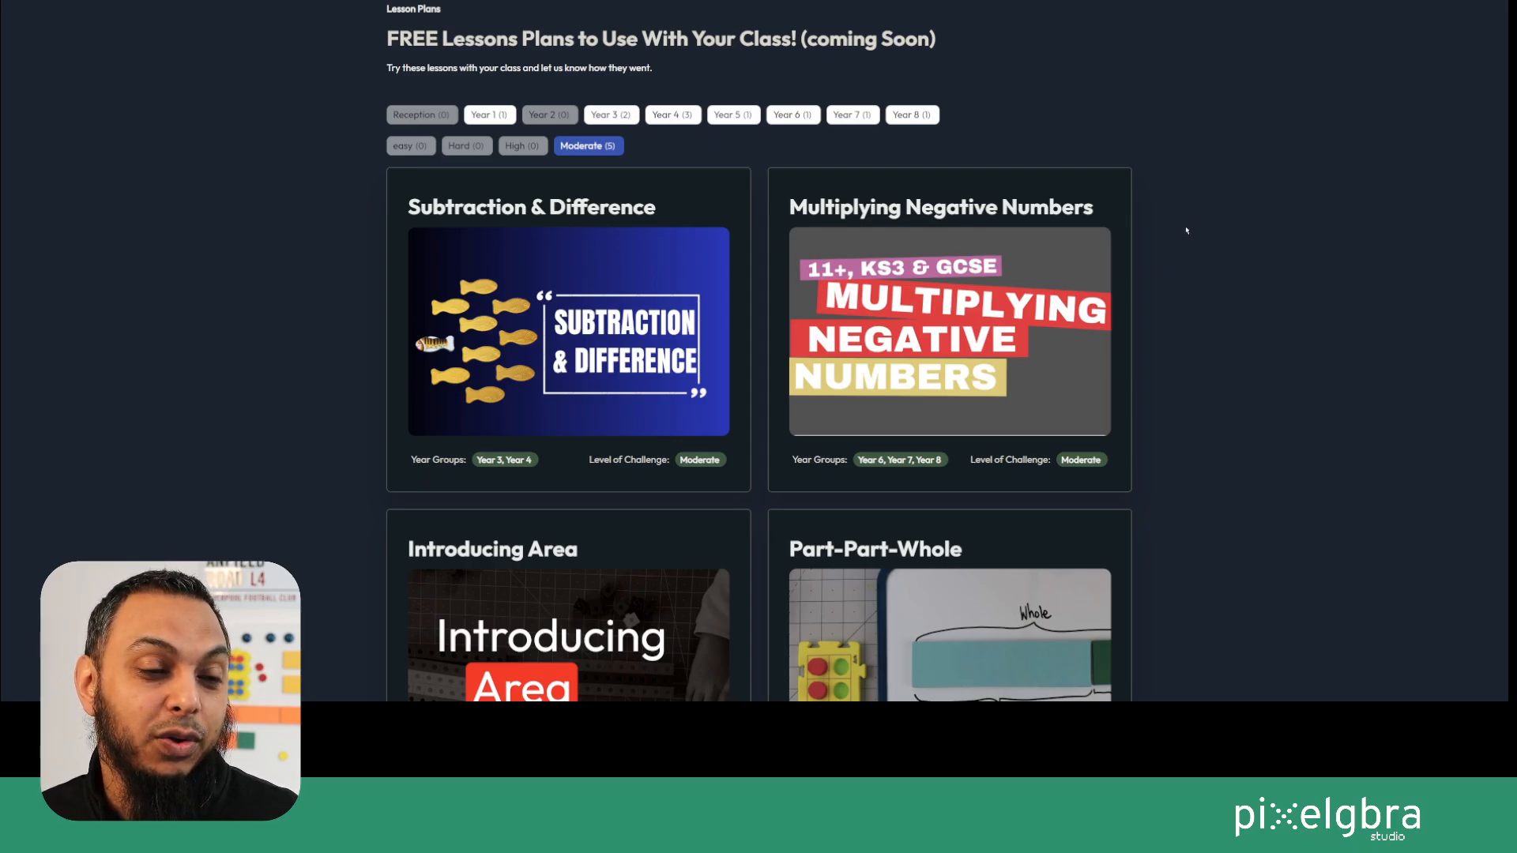
{"action": "left_click", "coordinate": [621, 119]}
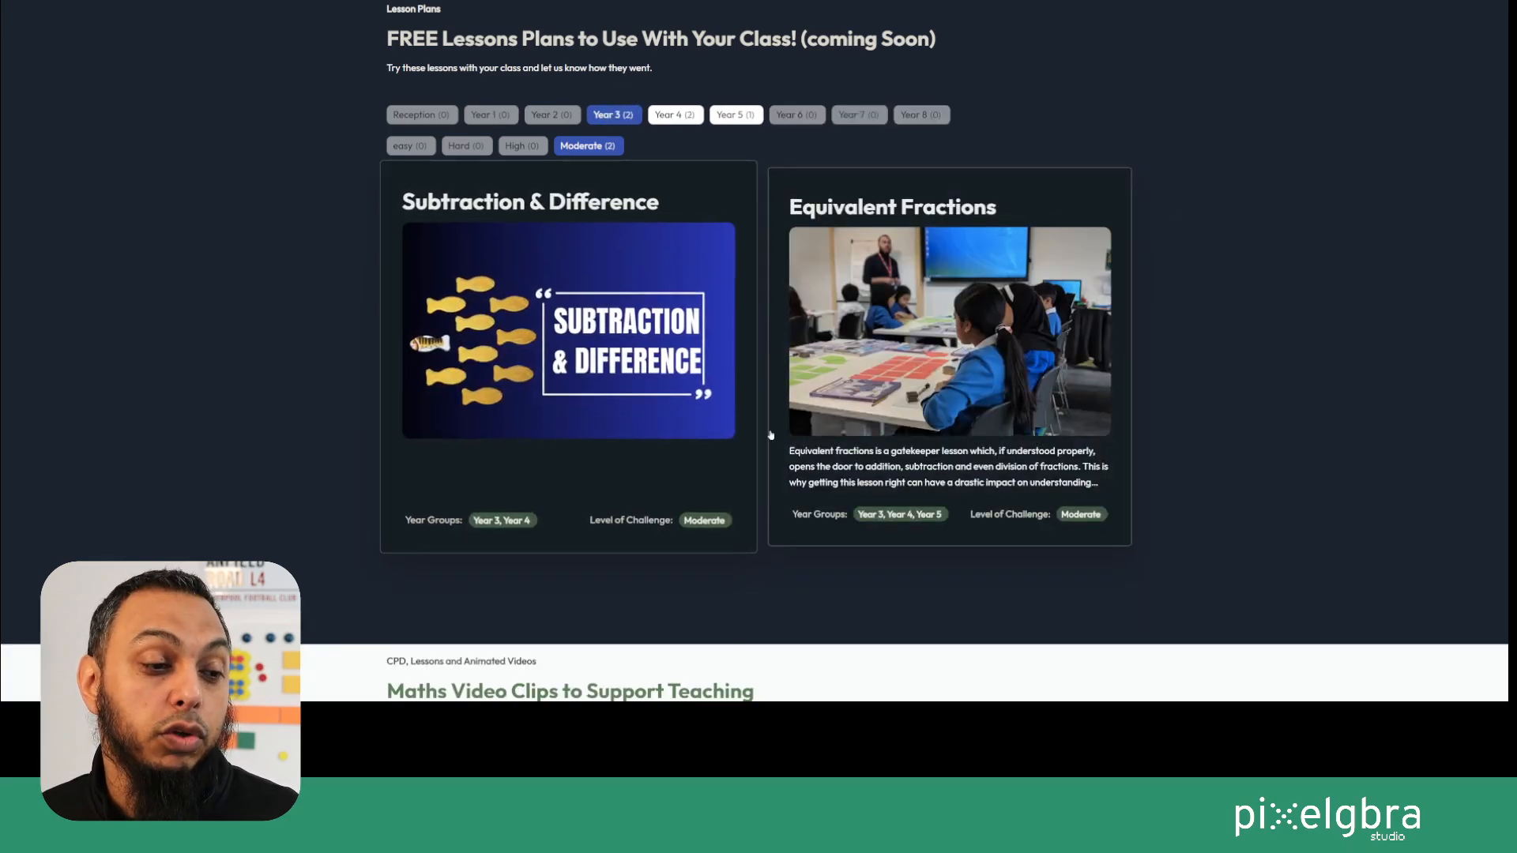
{"action": "left_click", "coordinate": [612, 116]}
{"action": "left_click", "coordinate": [605, 147]}
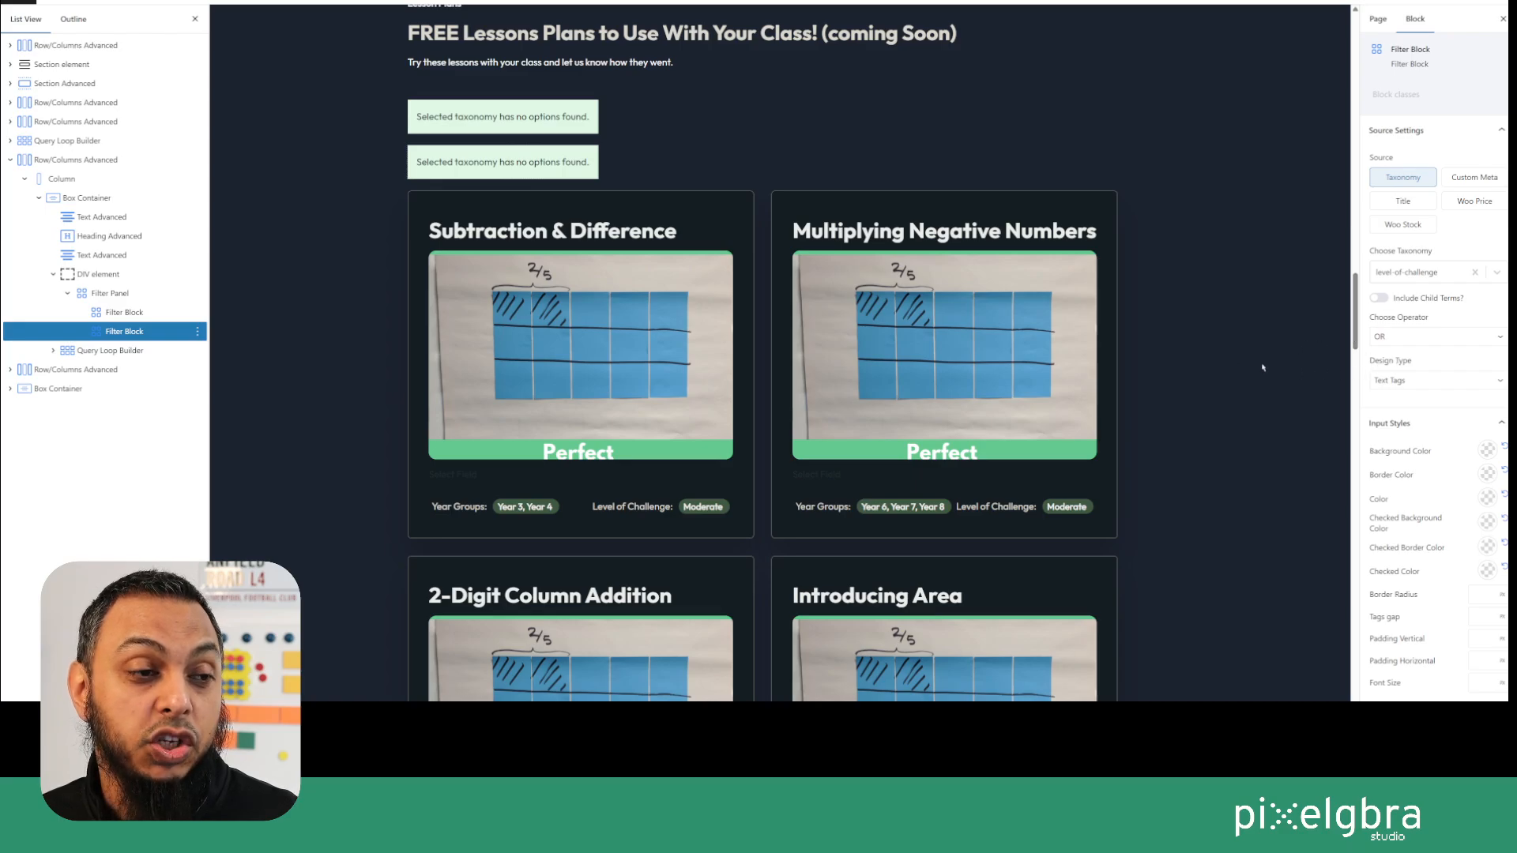
Set the level-of-challenge Filter Block's design type to Checkbox and try its first two checkboxes on the live page.
{"action": "left_click", "coordinate": [1407, 383]}
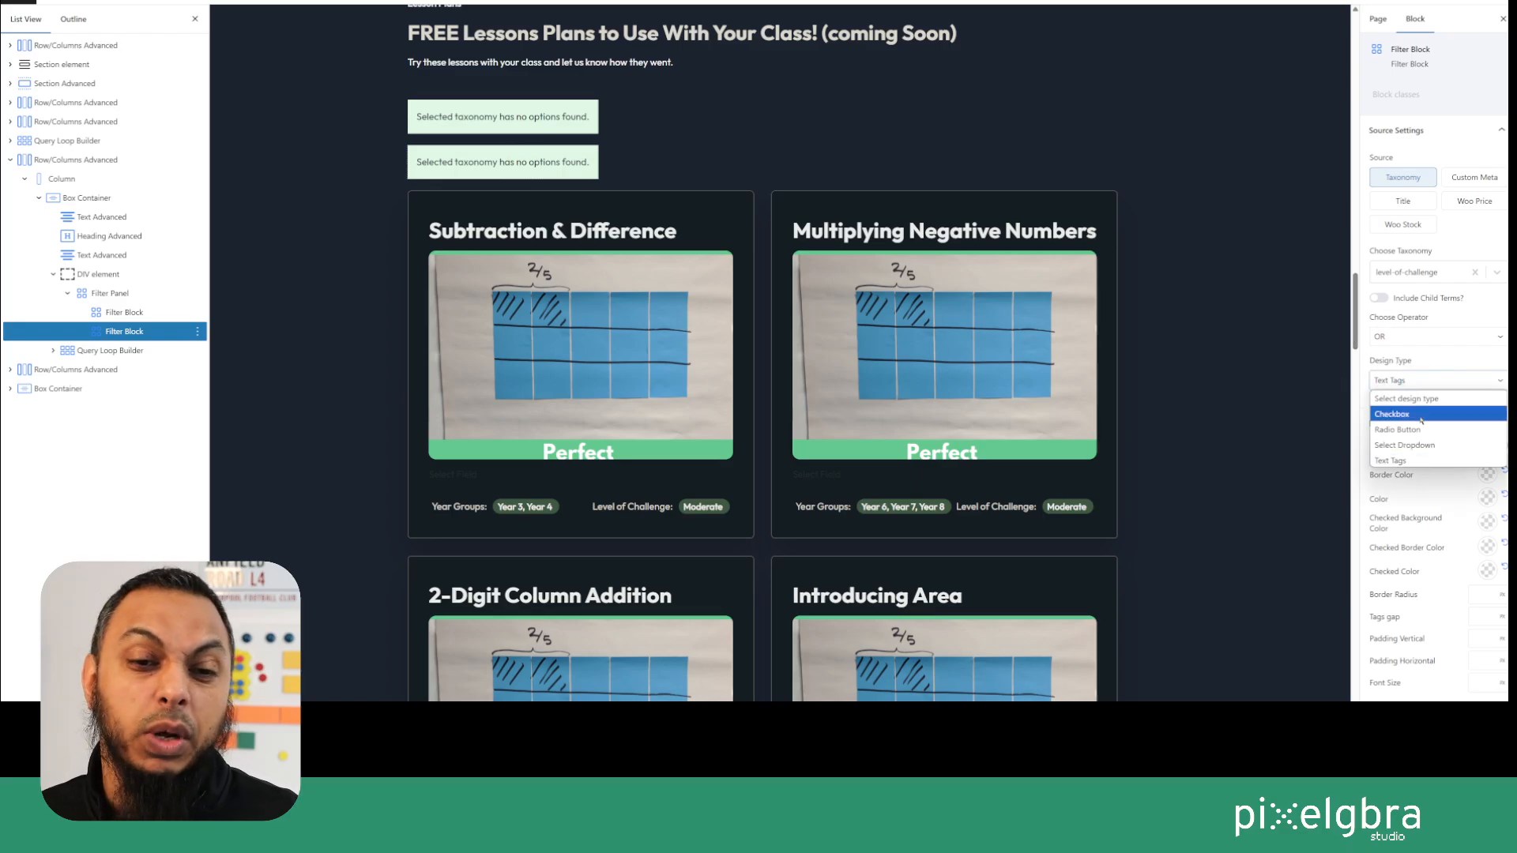
{"action": "left_click", "coordinate": [1416, 416]}
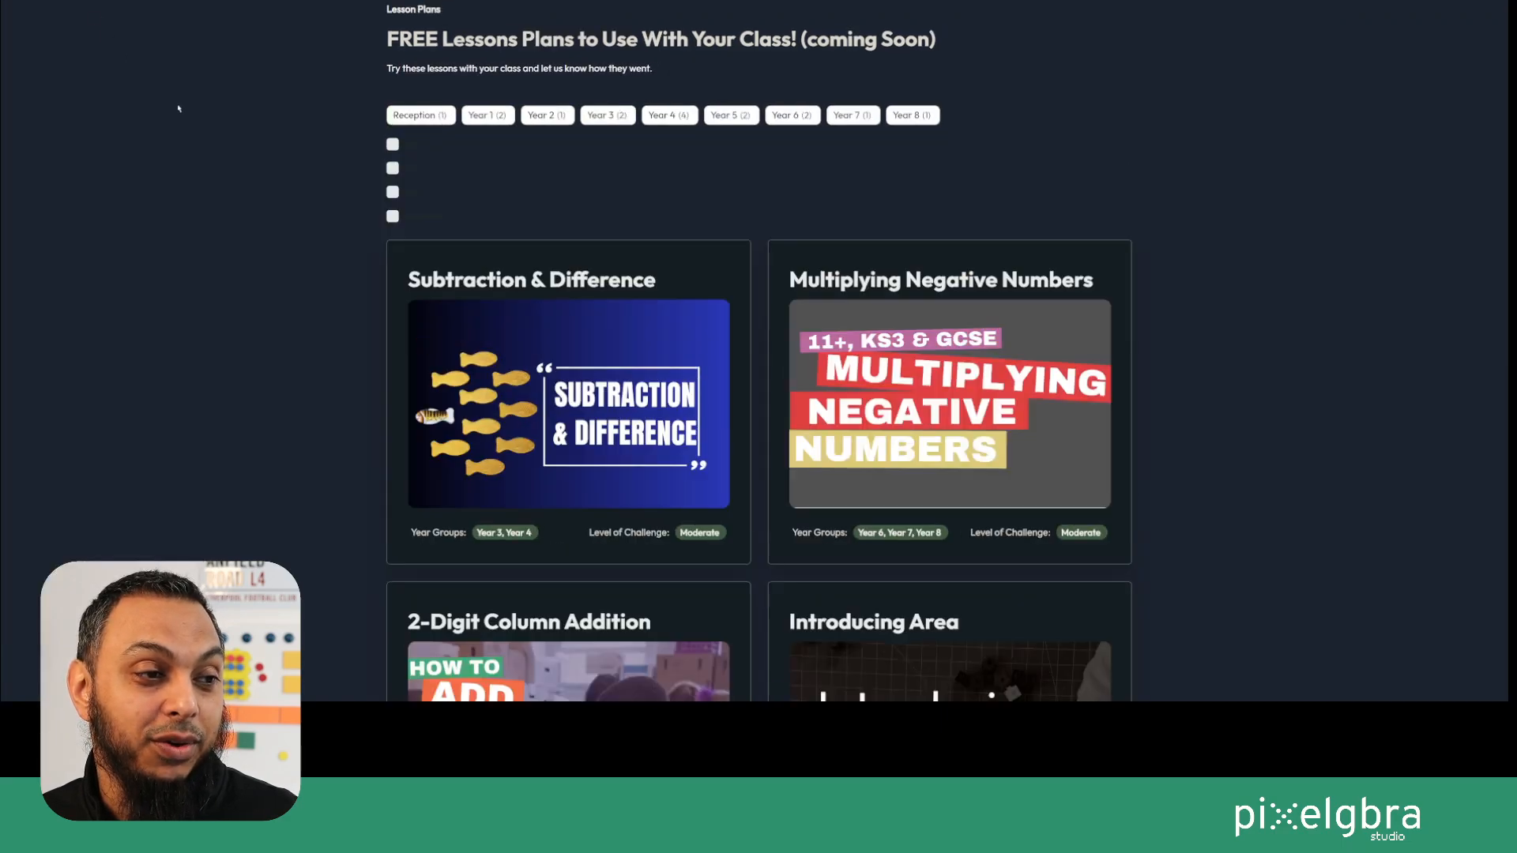
{"action": "left_click", "coordinate": [399, 148]}
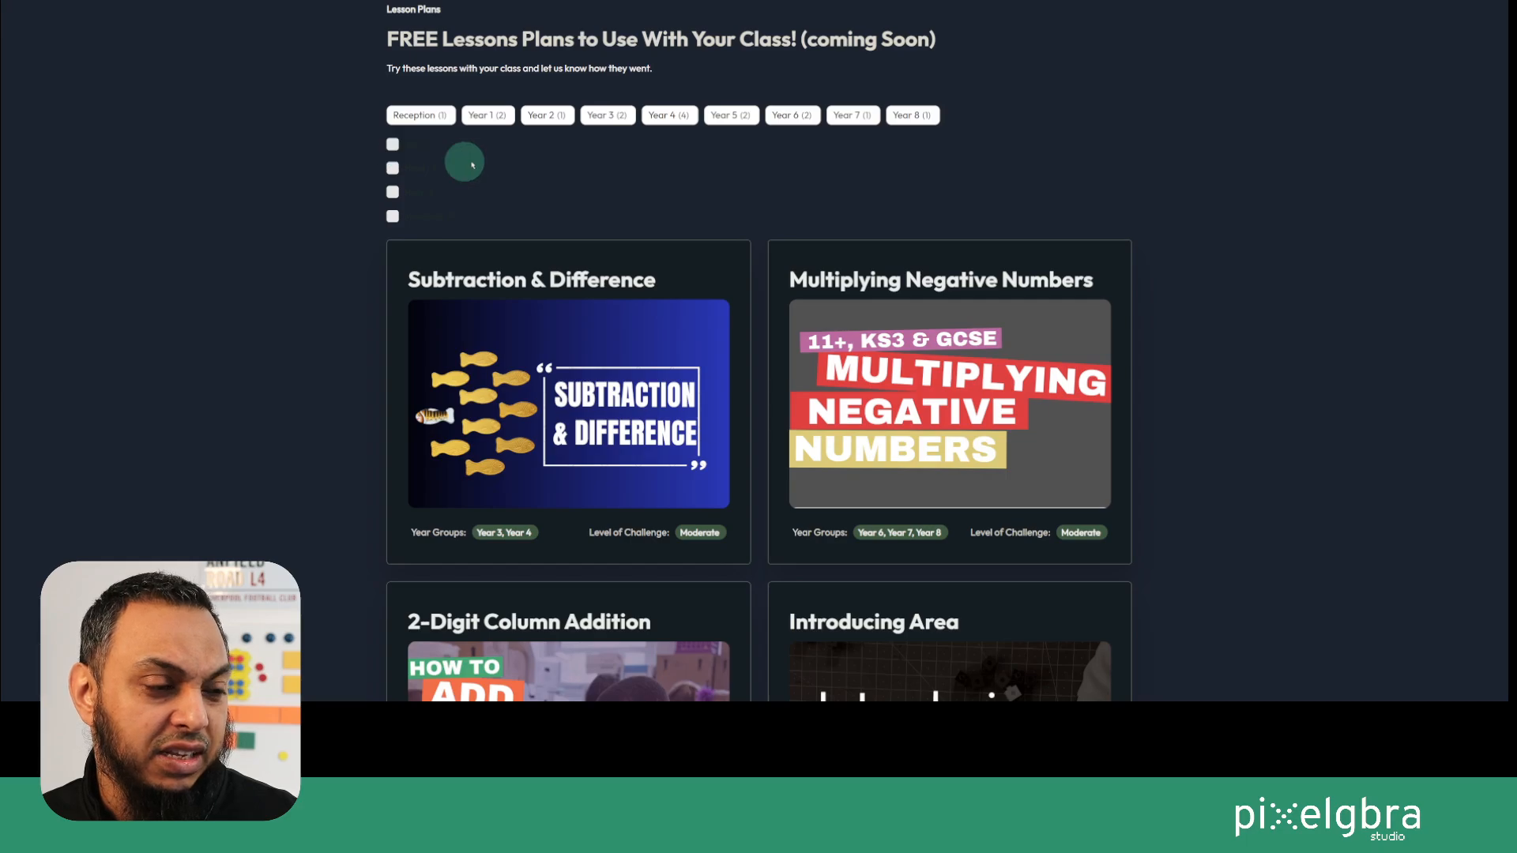
{"action": "left_click", "coordinate": [399, 168]}
{"action": "left_click", "coordinate": [393, 145]}
{"action": "left_click", "coordinate": [392, 169]}
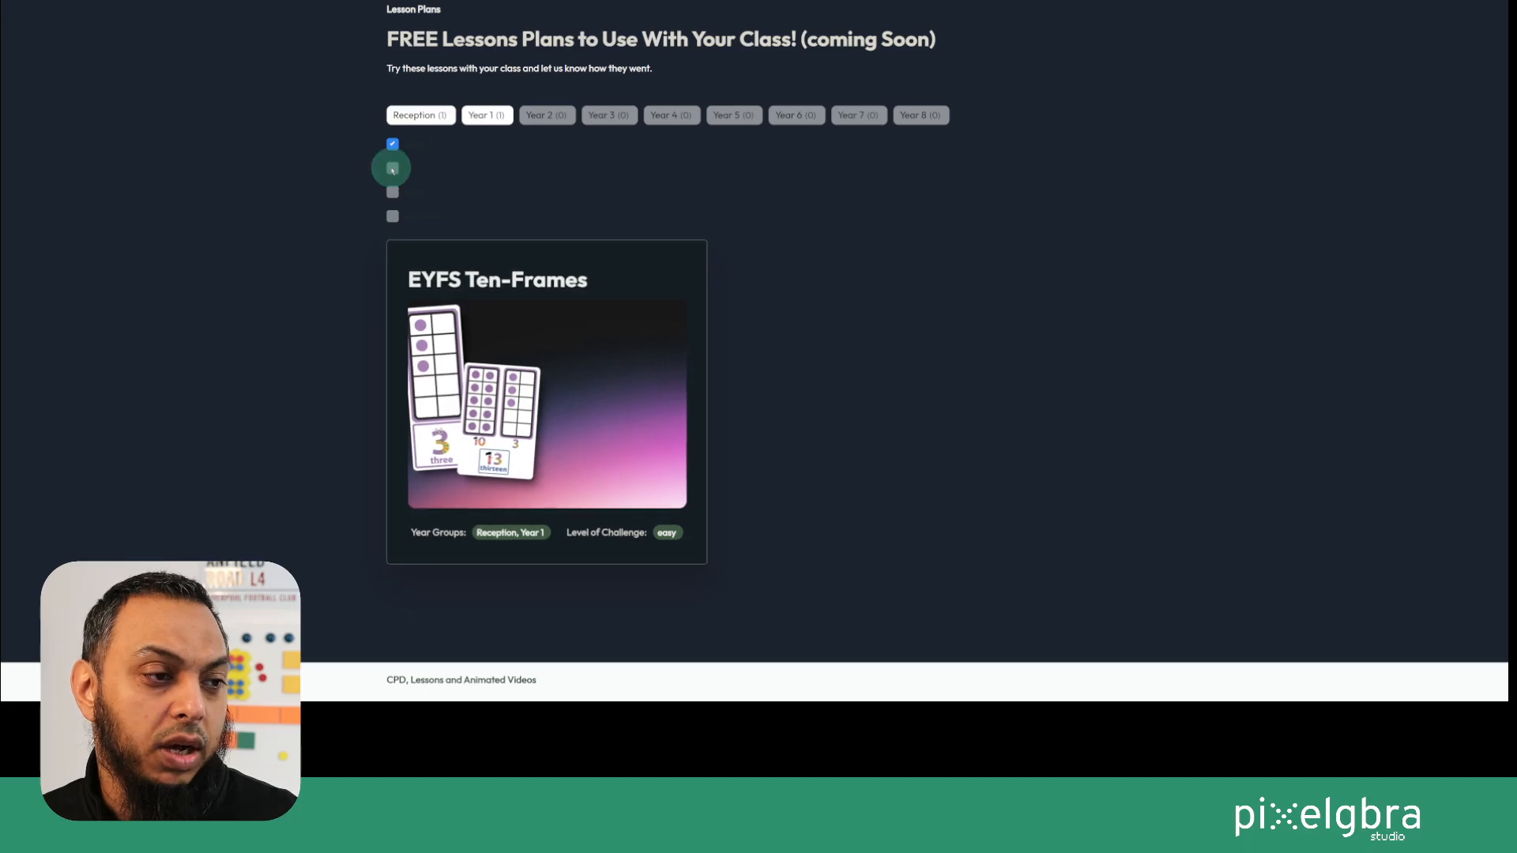
Test the second, third and fourth level-of-challenge checkboxes on the live page, clearing the selections between tries.
{"action": "left_click", "coordinate": [394, 167]}
{"action": "left_click", "coordinate": [394, 169]}
{"action": "left_click", "coordinate": [394, 192]}
{"action": "left_click", "coordinate": [393, 193]}
{"action": "left_click", "coordinate": [393, 218]}
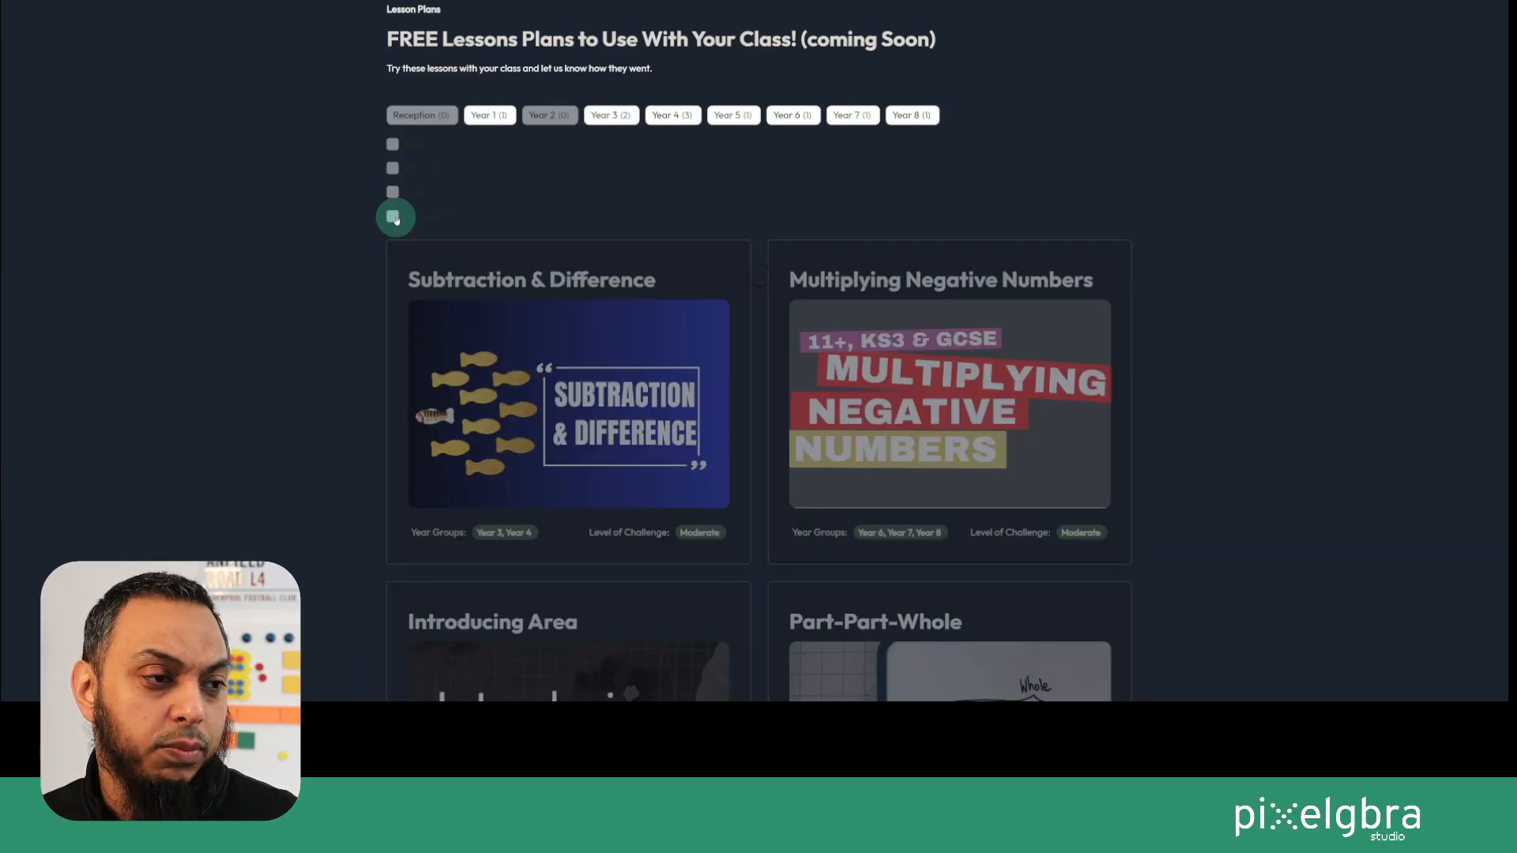
{"action": "left_click", "coordinate": [394, 217]}
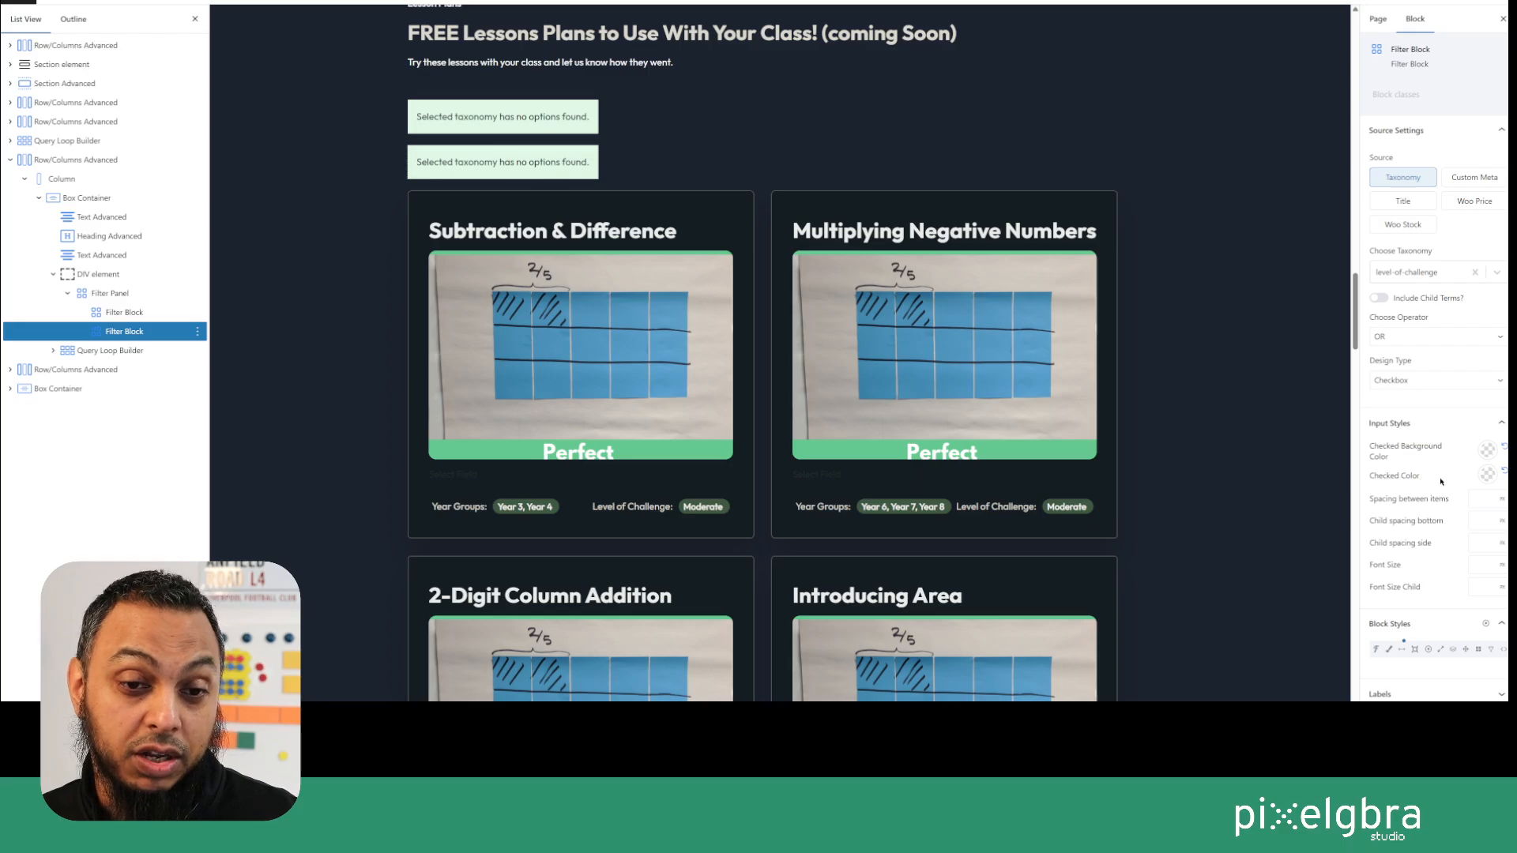
Set the text colour of the level-of-challenge Filter Block to the off-white custom colour from the Greenshift palette.
{"action": "scroll", "coordinate": [1466, 481], "scroll_direction": "down", "scroll_amount": 2}
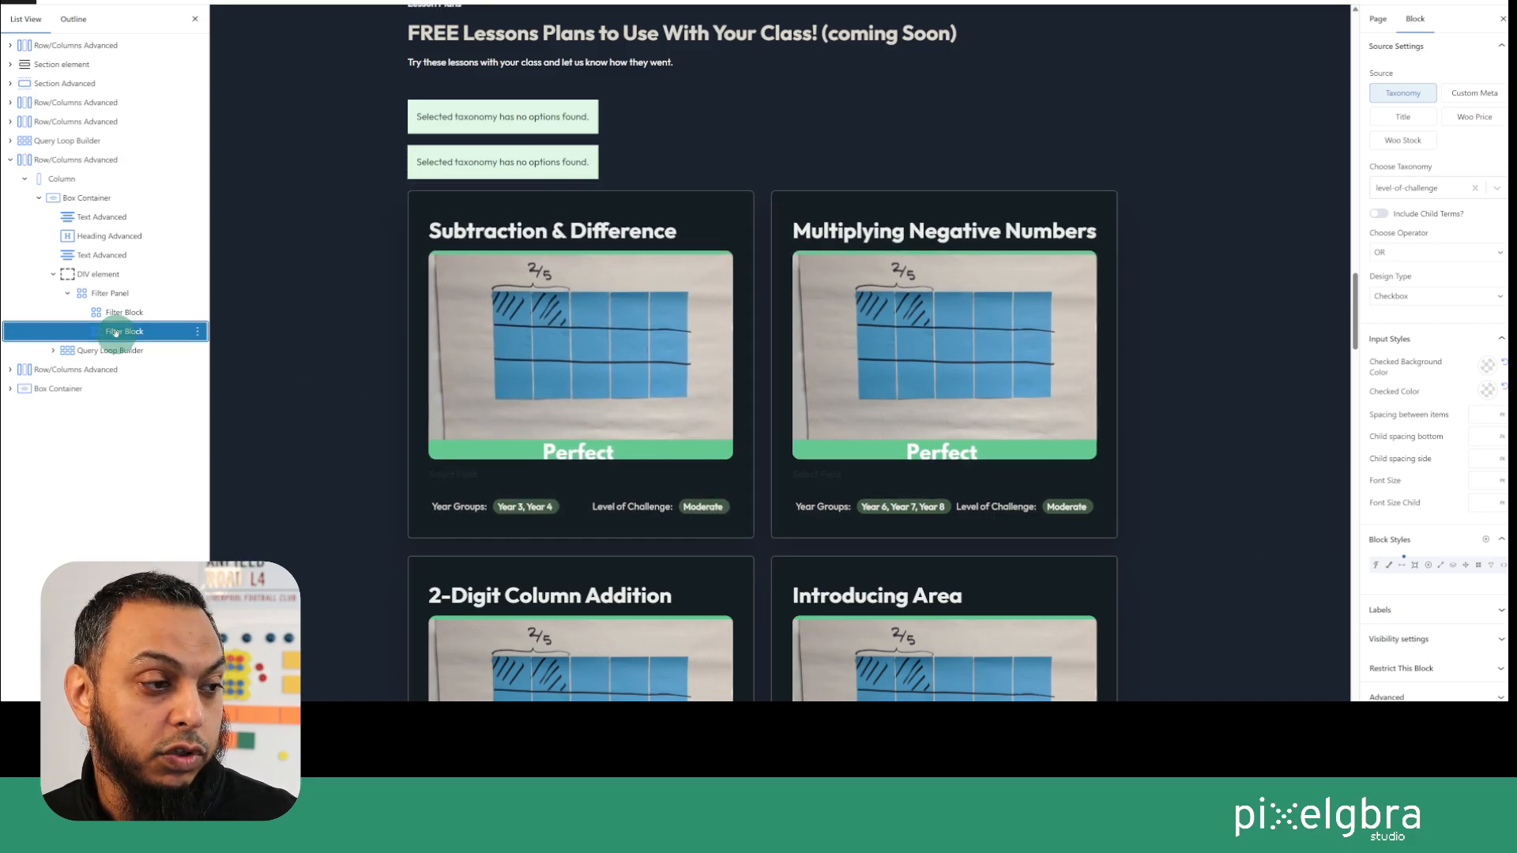
{"action": "scroll", "coordinate": [1466, 284], "scroll_direction": "up", "scroll_amount": 2}
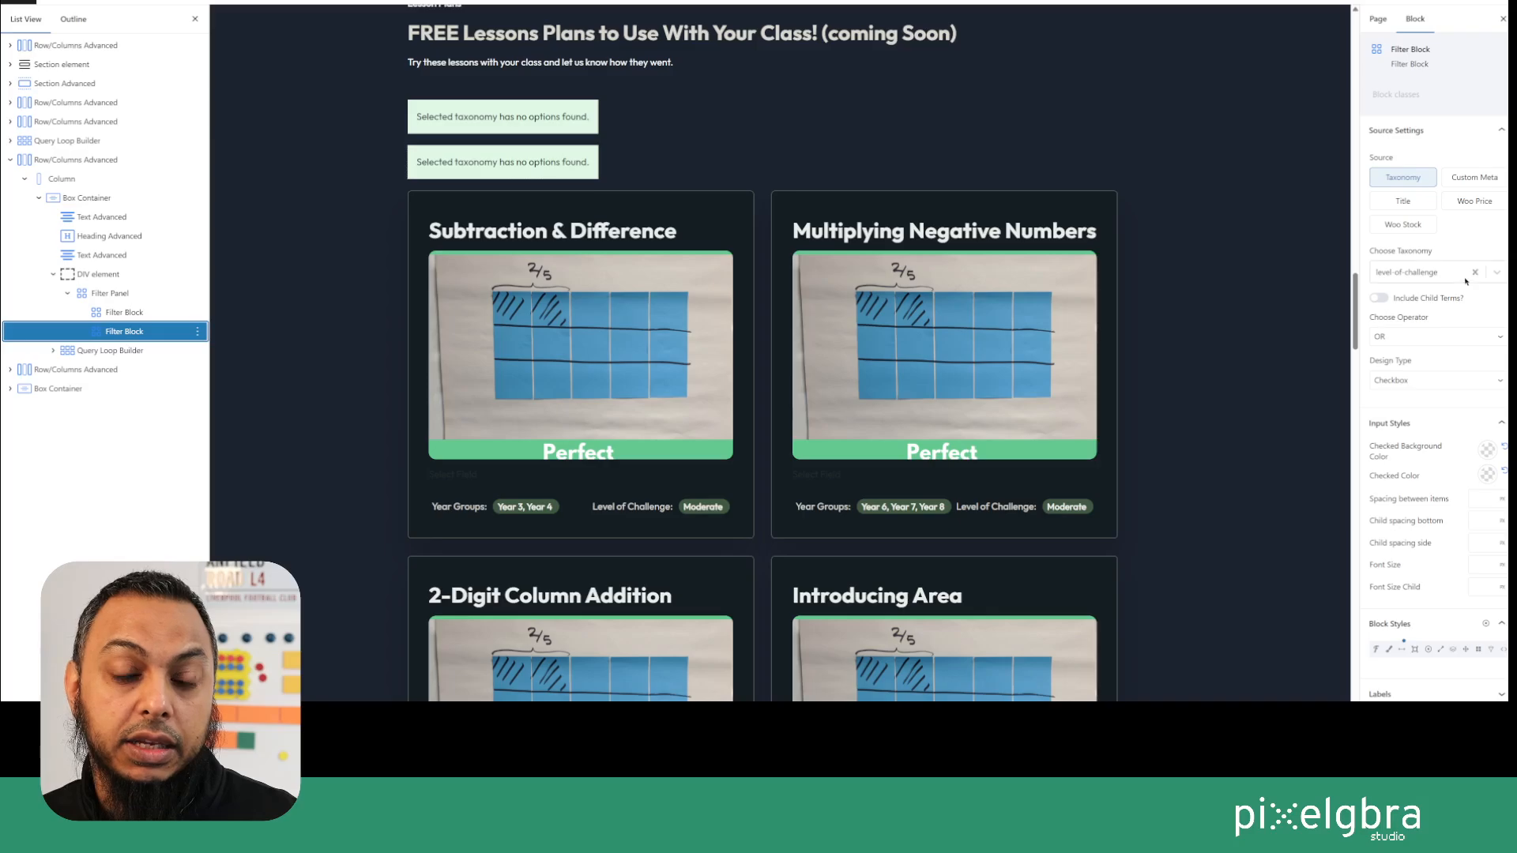
{"action": "scroll", "coordinate": [1466, 284], "scroll_direction": "down", "scroll_amount": 2}
{"action": "left_click", "coordinate": [1380, 566]}
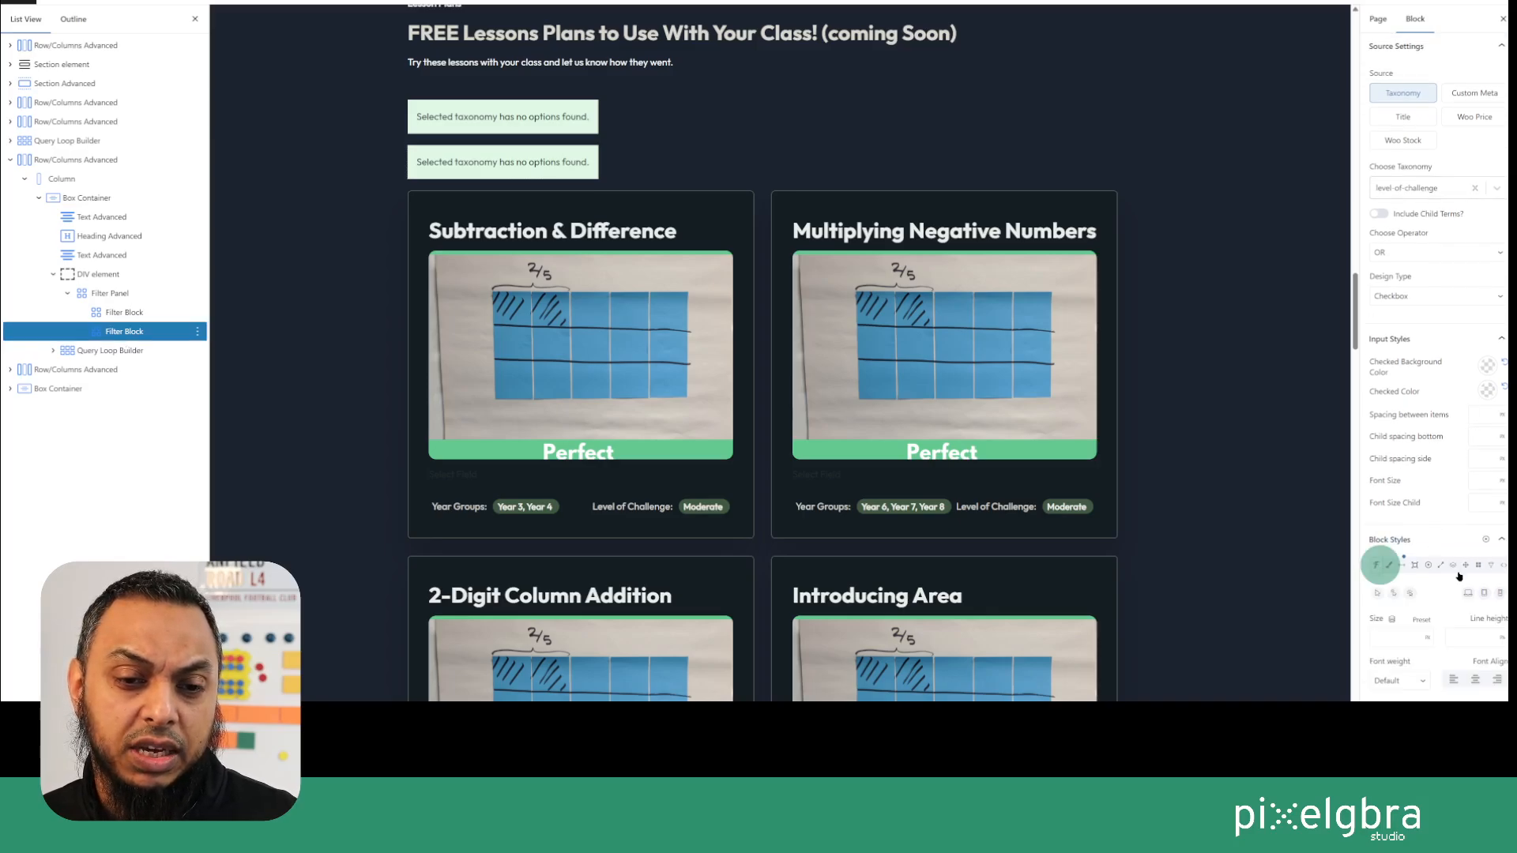
{"action": "scroll", "coordinate": [1458, 577], "scroll_direction": "down", "scroll_amount": 5}
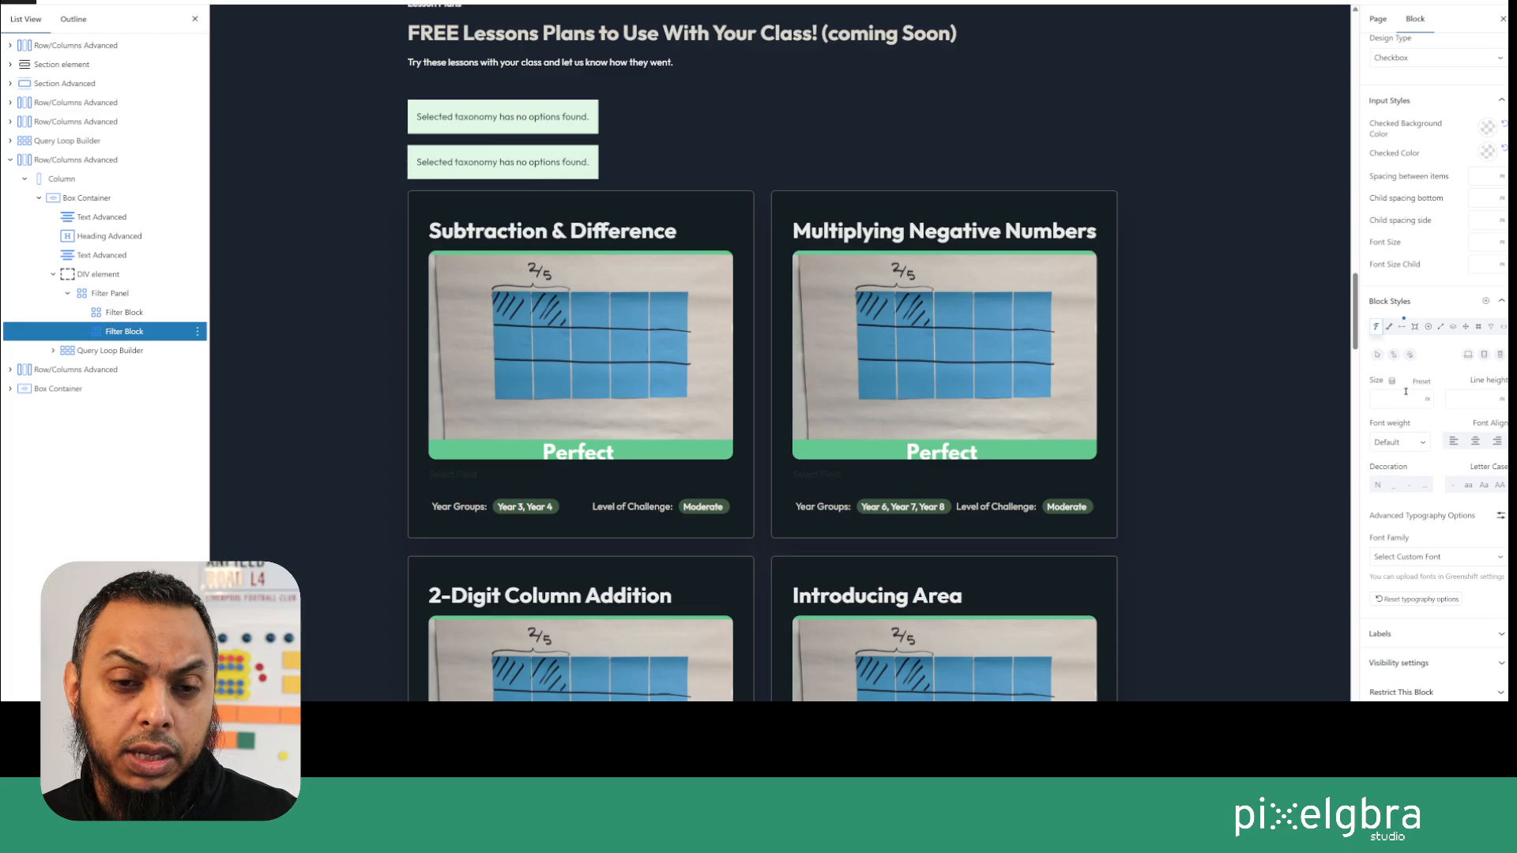
{"action": "left_click", "coordinate": [1387, 327]}
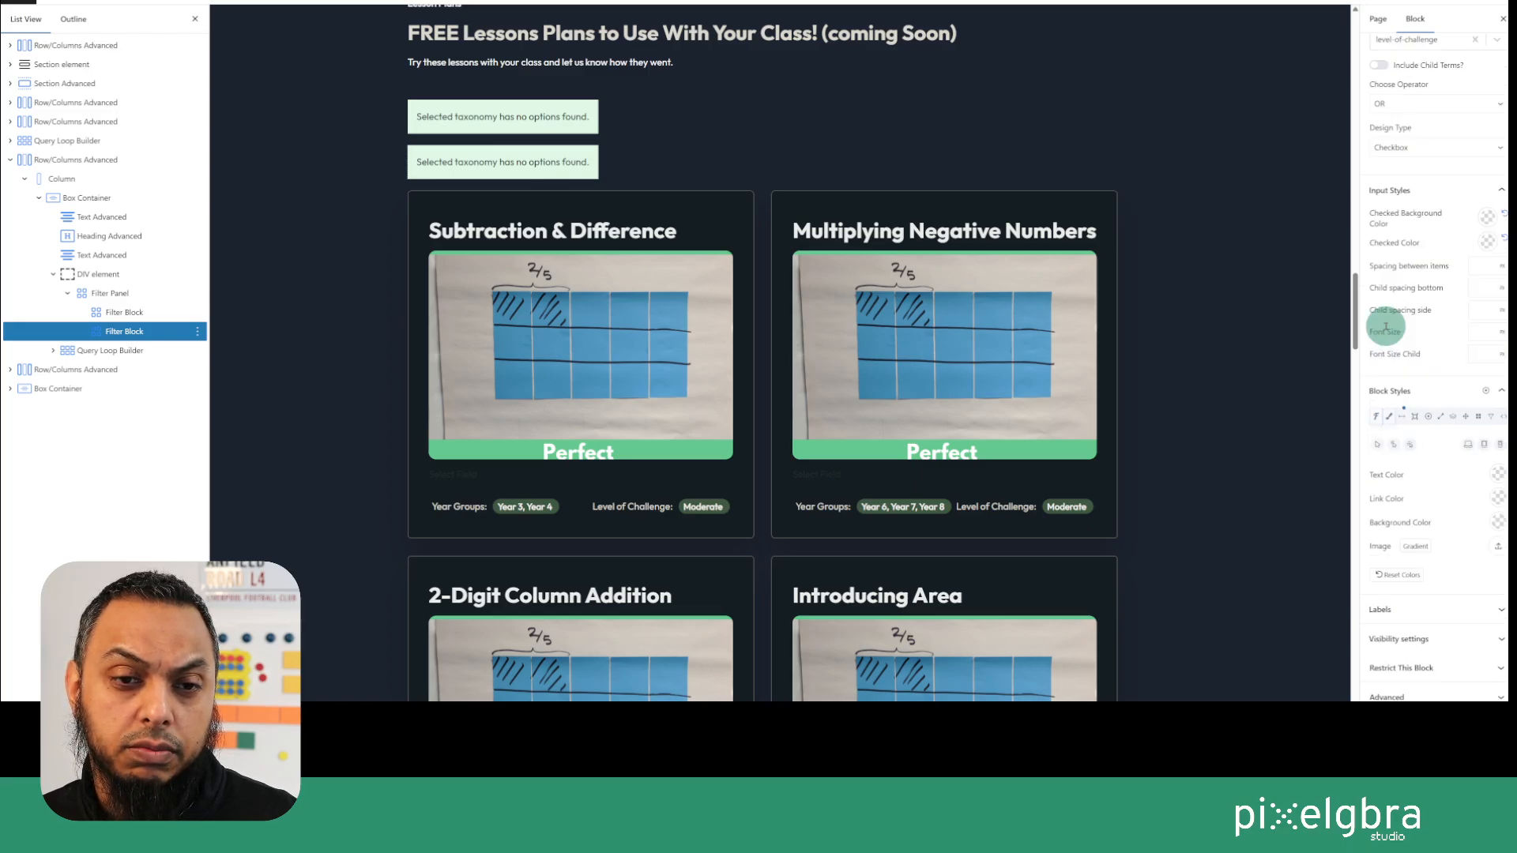
{"action": "left_click", "coordinate": [1496, 475]}
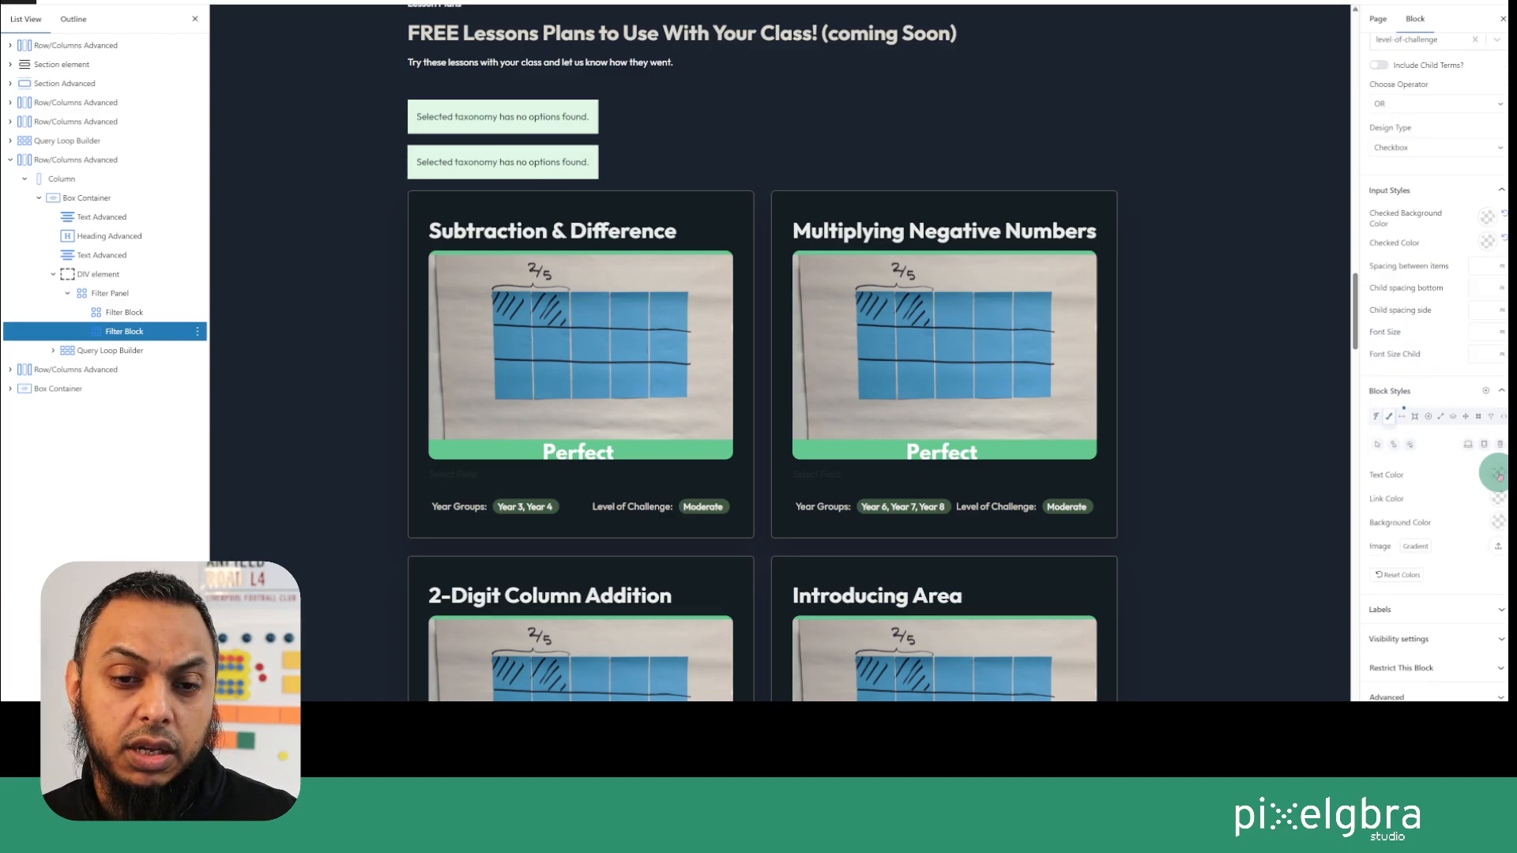
{"action": "left_click", "coordinate": [1399, 392]}
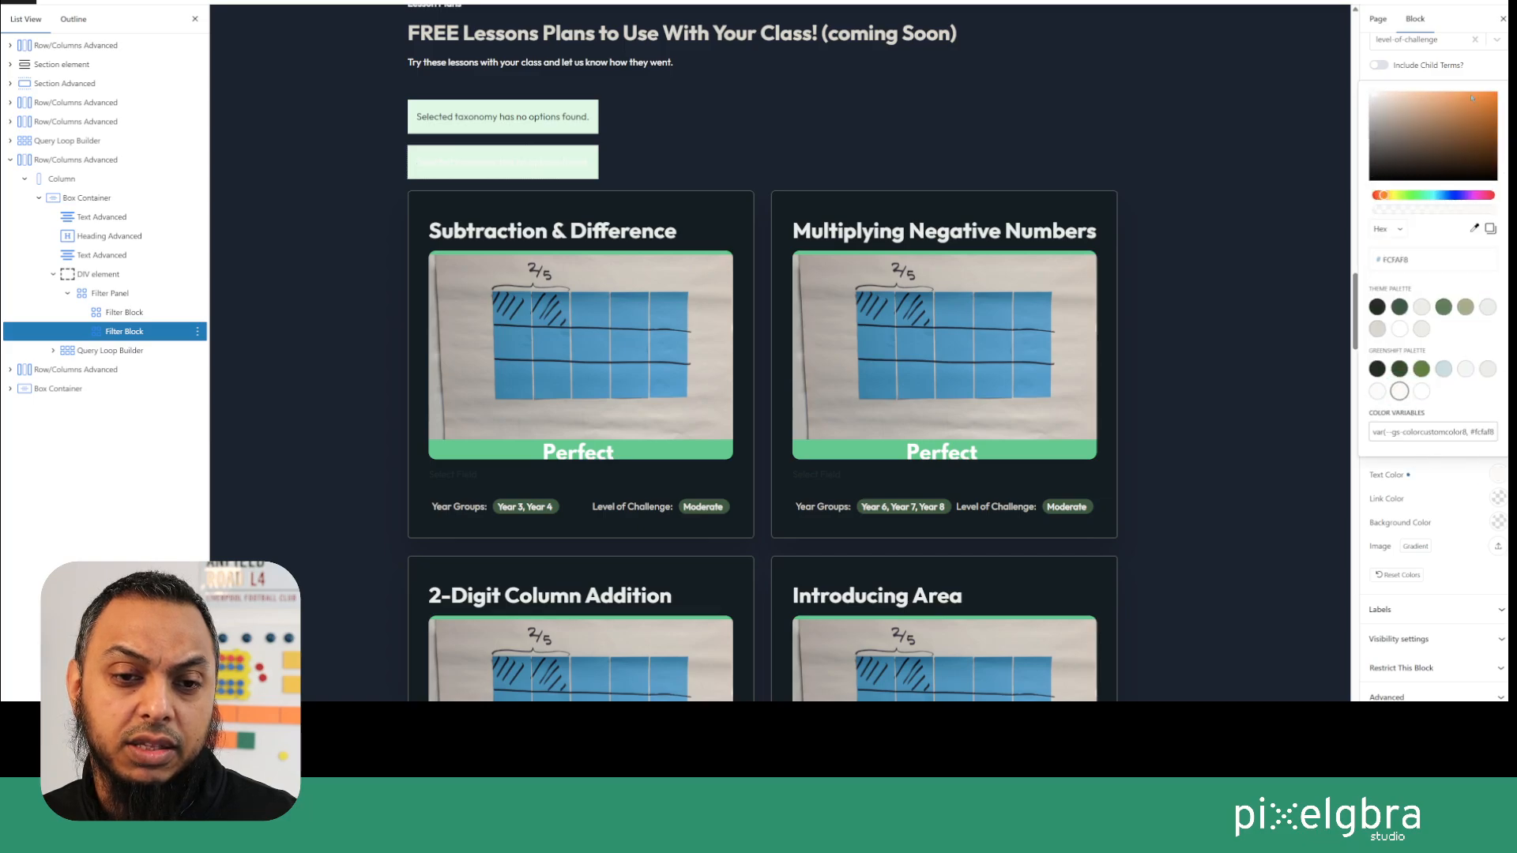
{"action": "key", "text": "Escape"}
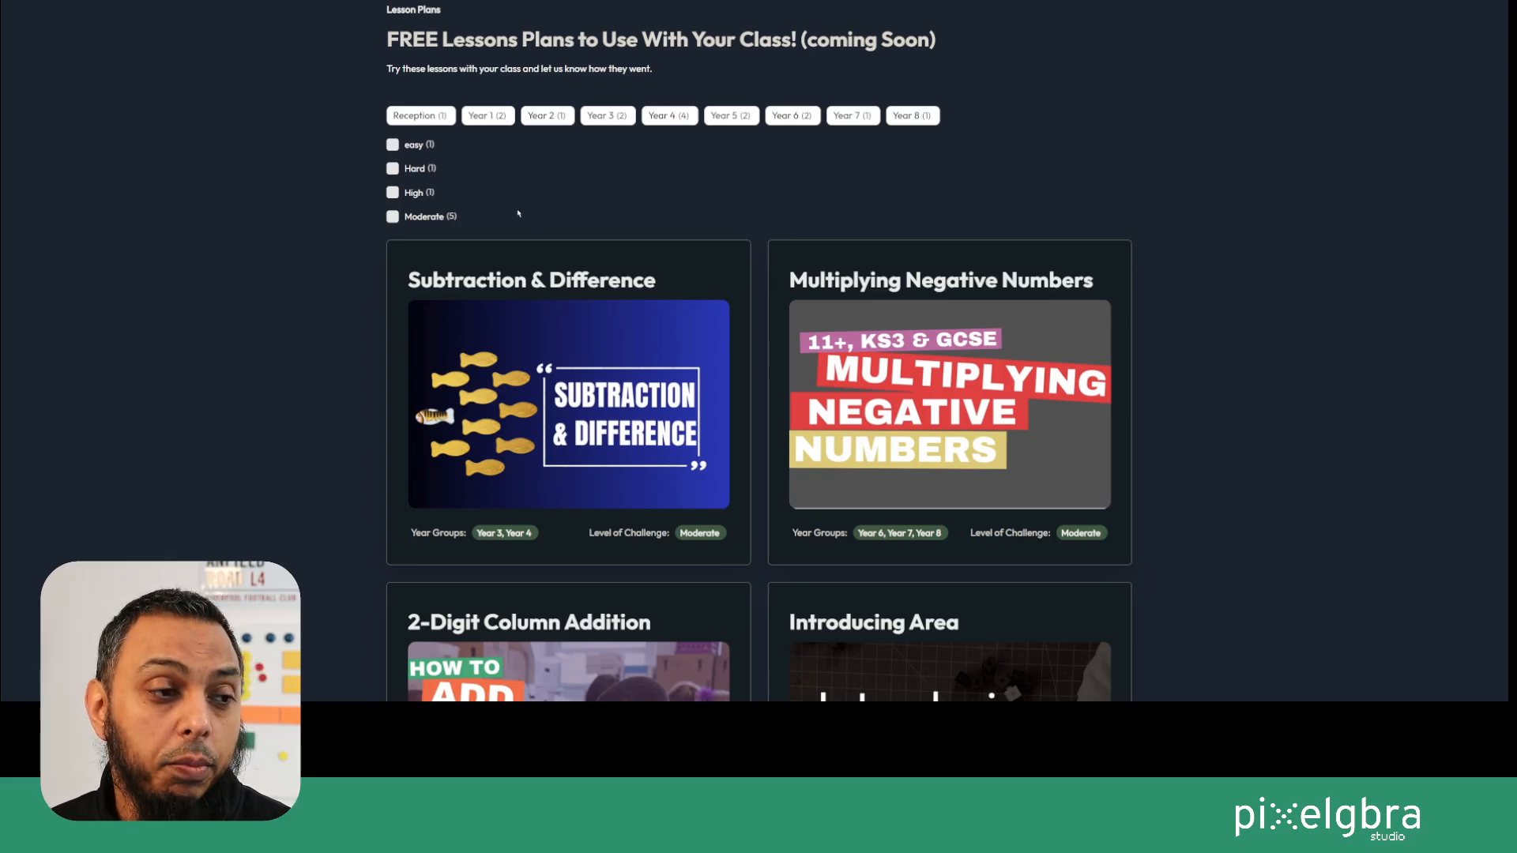
Review the live page's lesson plans section with its checkbox labels, the lesson cards and the video clips section below.
{"action": "scroll", "coordinate": [786, 251], "scroll_direction": "down", "scroll_amount": 15}
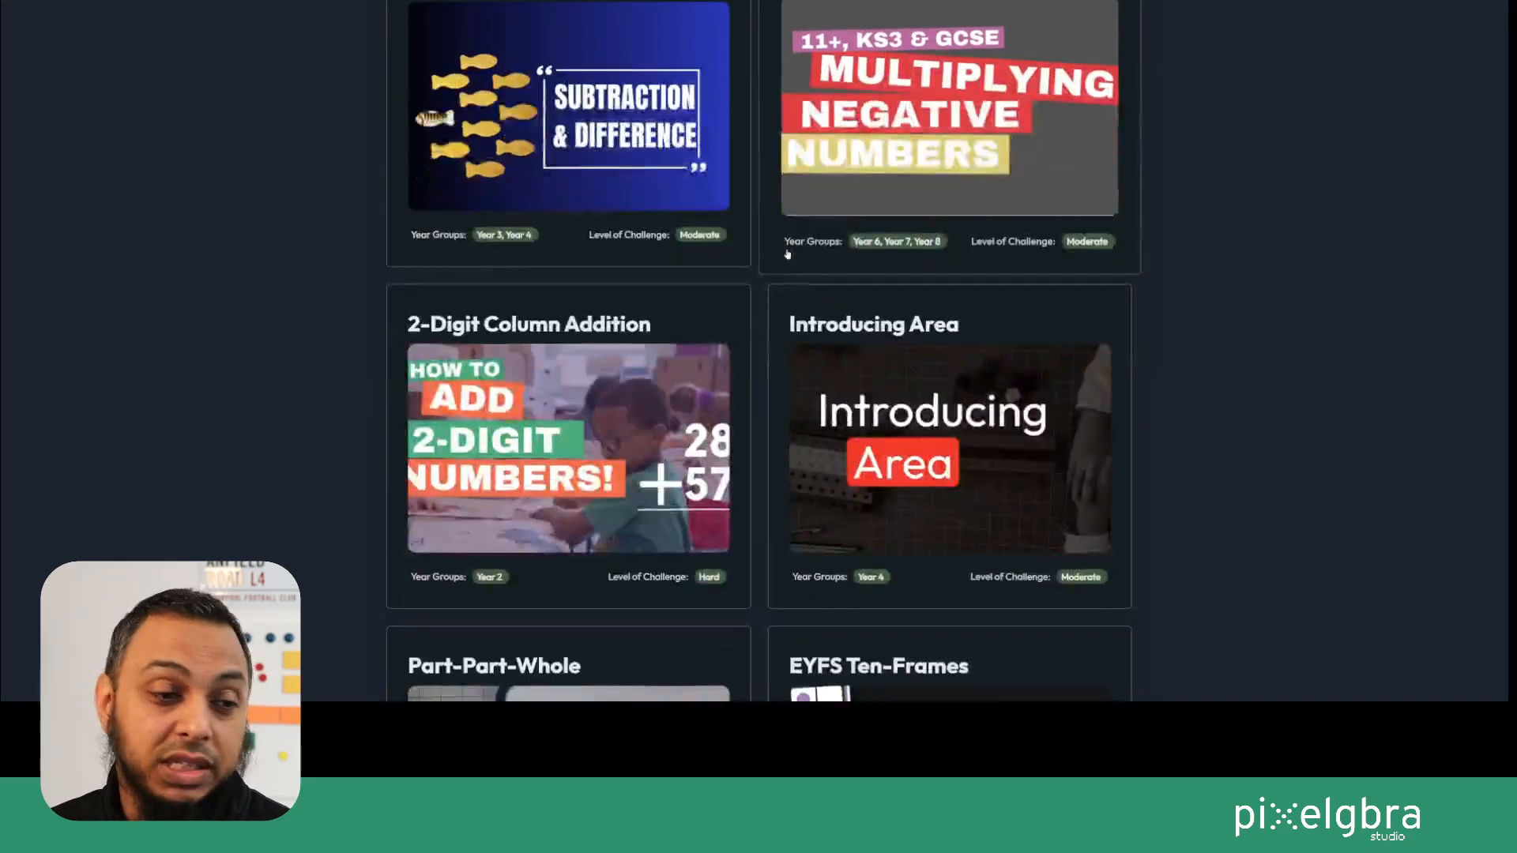
{"action": "scroll", "coordinate": [786, 253], "scroll_direction": "down", "scroll_amount": 3}
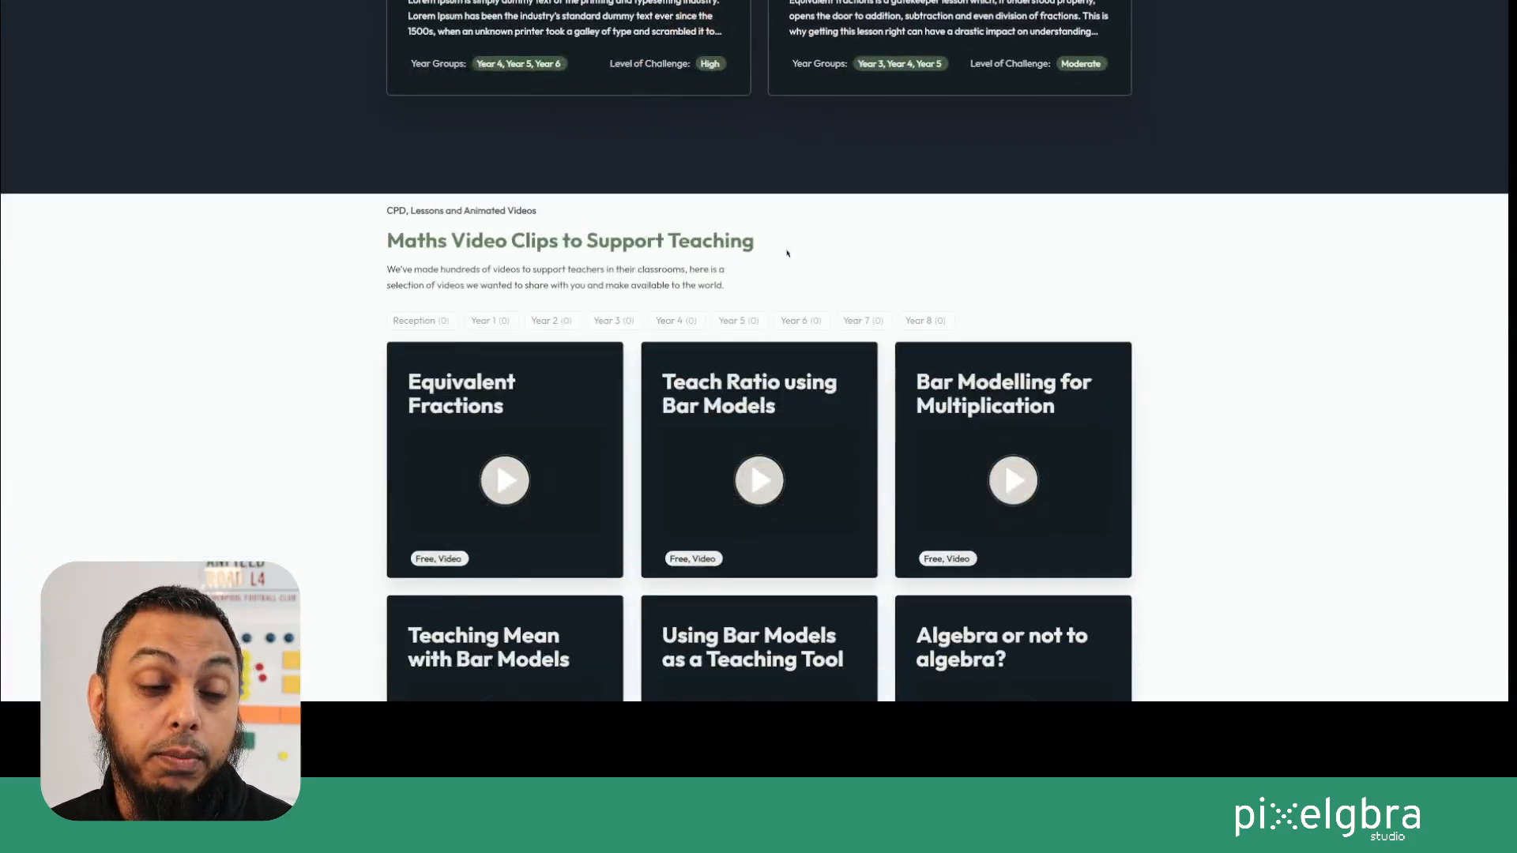
{"action": "scroll", "coordinate": [787, 253], "scroll_direction": "down", "scroll_amount": 3}
{"action": "scroll", "coordinate": [788, 253], "scroll_direction": "down", "scroll_amount": 10}
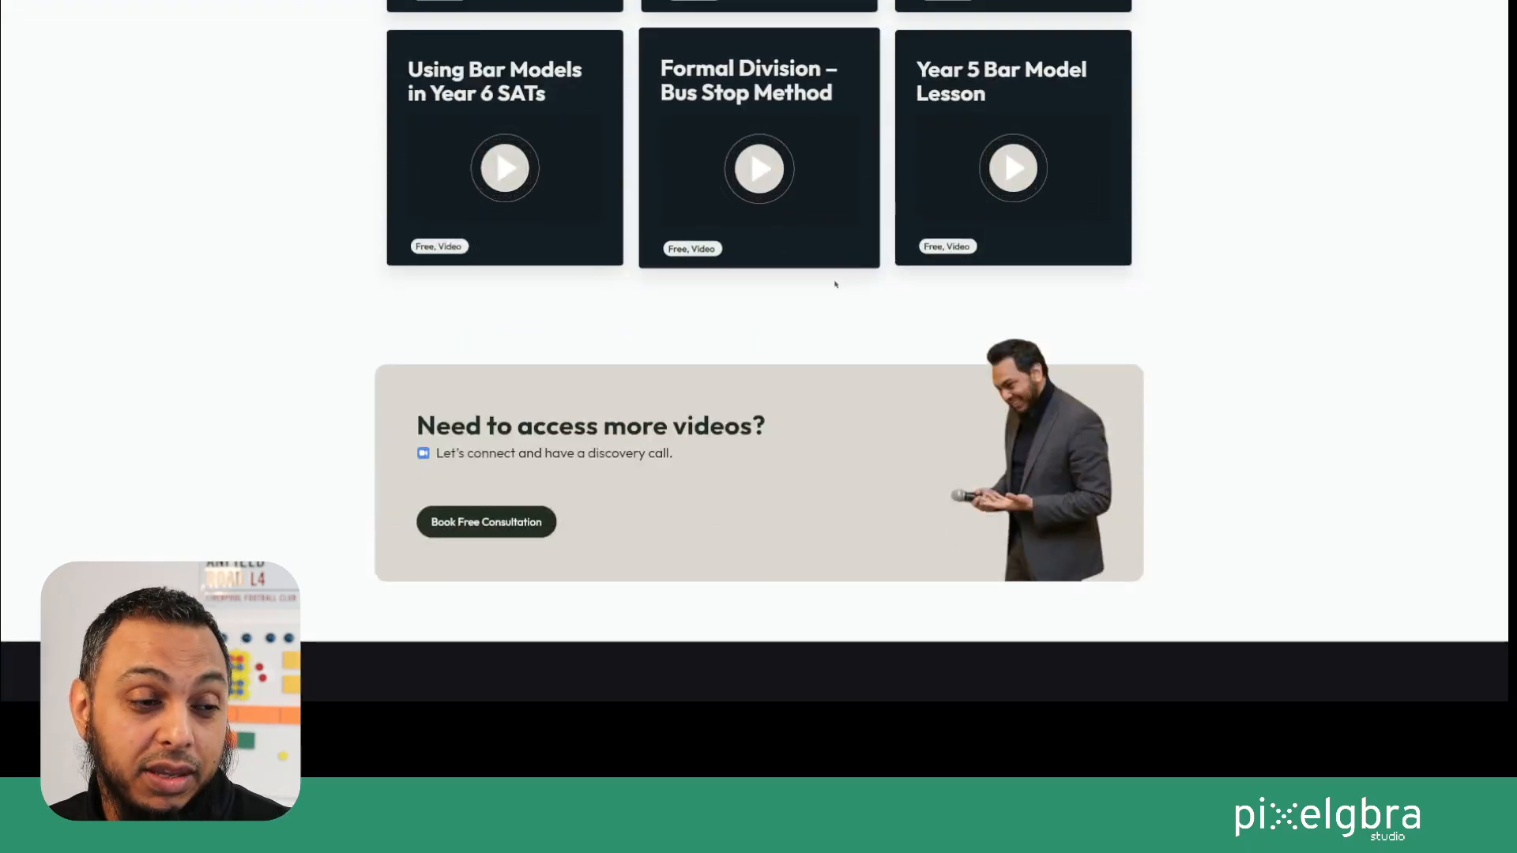
{"action": "scroll", "coordinate": [838, 280], "scroll_direction": "up", "scroll_amount": 15}
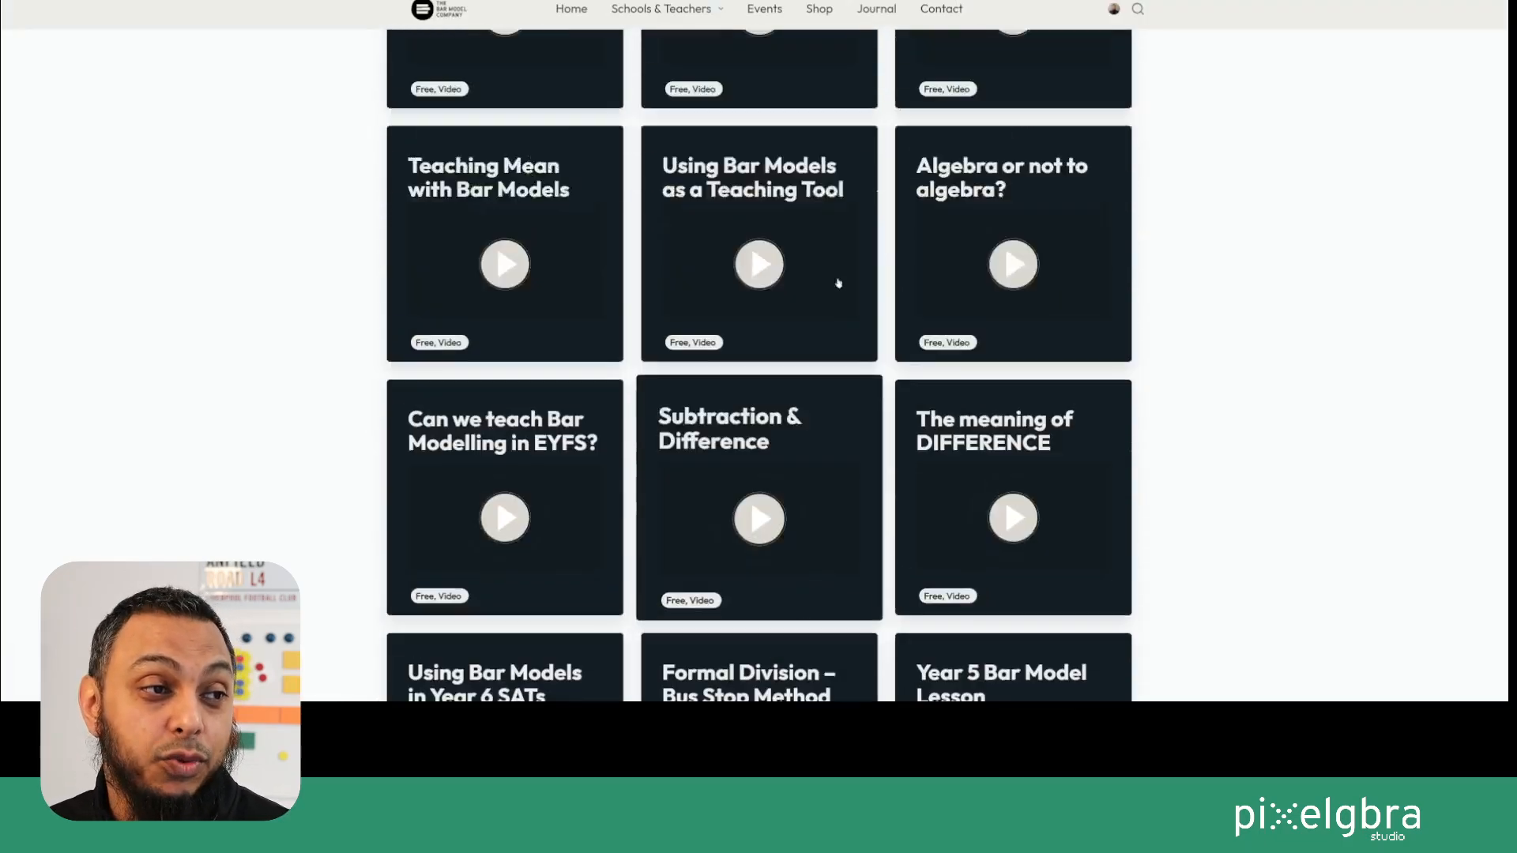
{"action": "scroll", "coordinate": [758, 355], "scroll_direction": "up", "scroll_amount": 20}
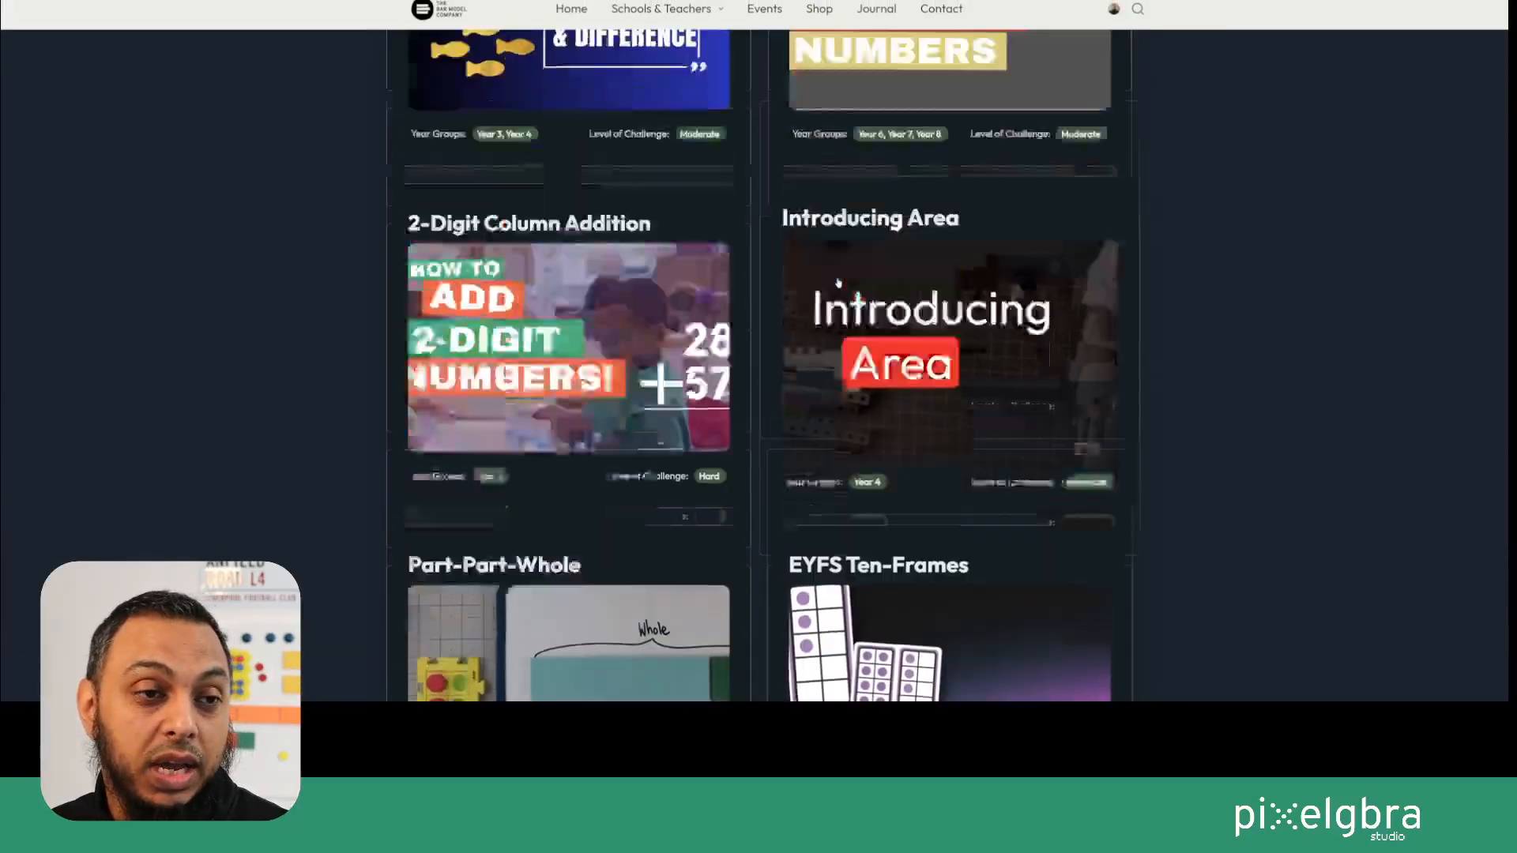
{"action": "scroll", "coordinate": [948, 553], "scroll_direction": "up", "scroll_amount": 3}
{"action": "scroll", "coordinate": [948, 553], "scroll_direction": "down", "scroll_amount": 3}
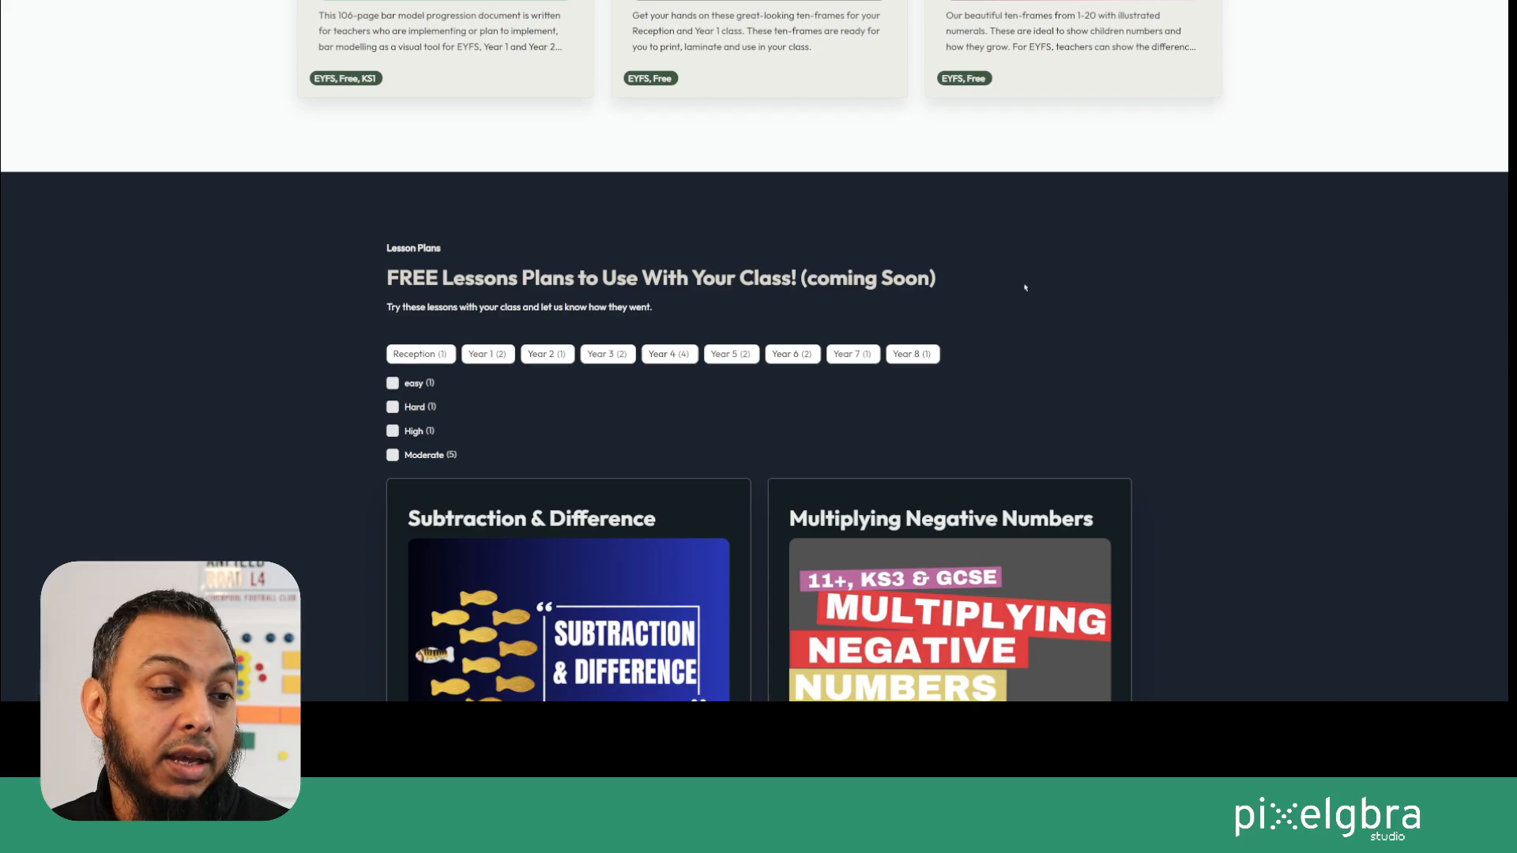
{"action": "scroll", "coordinate": [1025, 288], "scroll_direction": "down", "scroll_amount": 3}
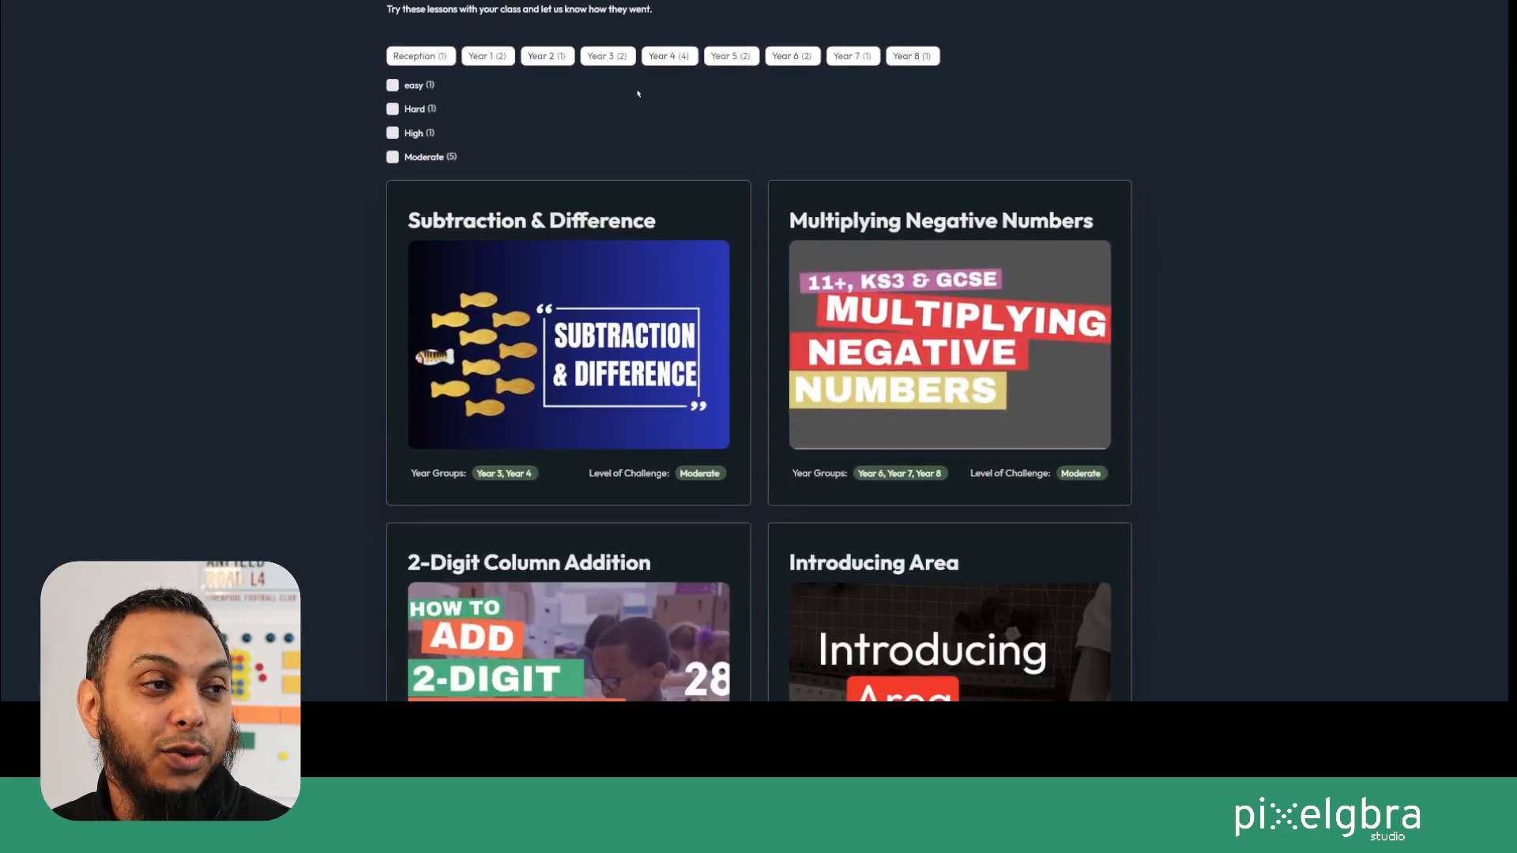